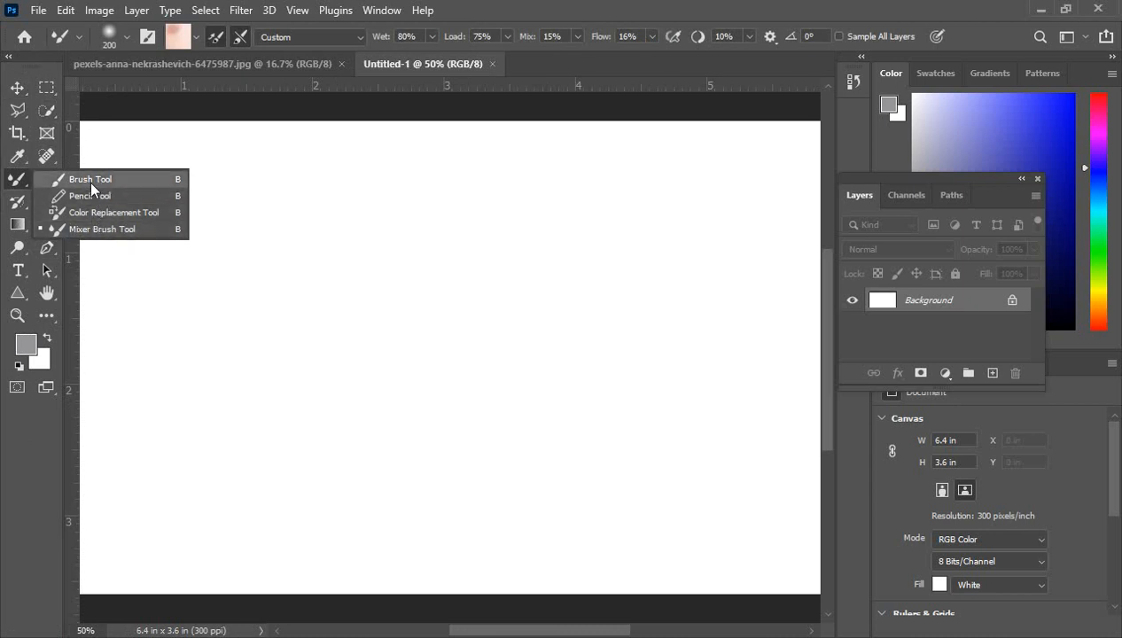
Switch from the Mixer Brush to the regular Brush tool
left_click(16, 87)
left_click(17, 178)
left_click(95, 179)
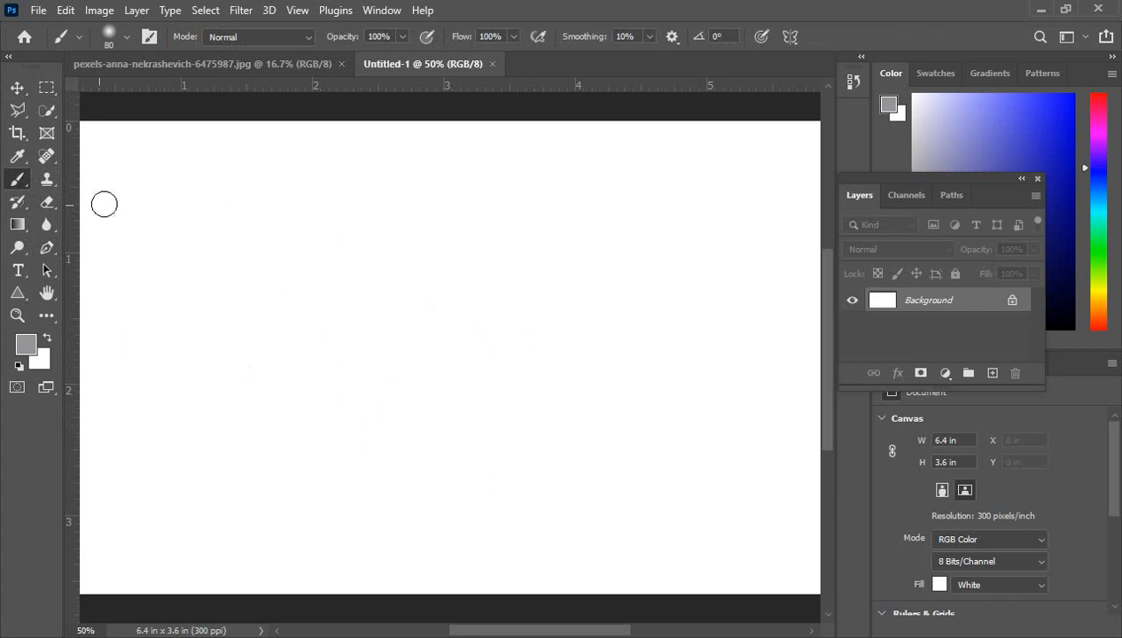
Paint three curved soft grey strokes across the middle of the blank canvas
mouse_move(259, 386)
left_mouse_down()
mouse_move(310, 305)
mouse_move(497, 256)
mouse_move(532, 265)
left_mouse_up()
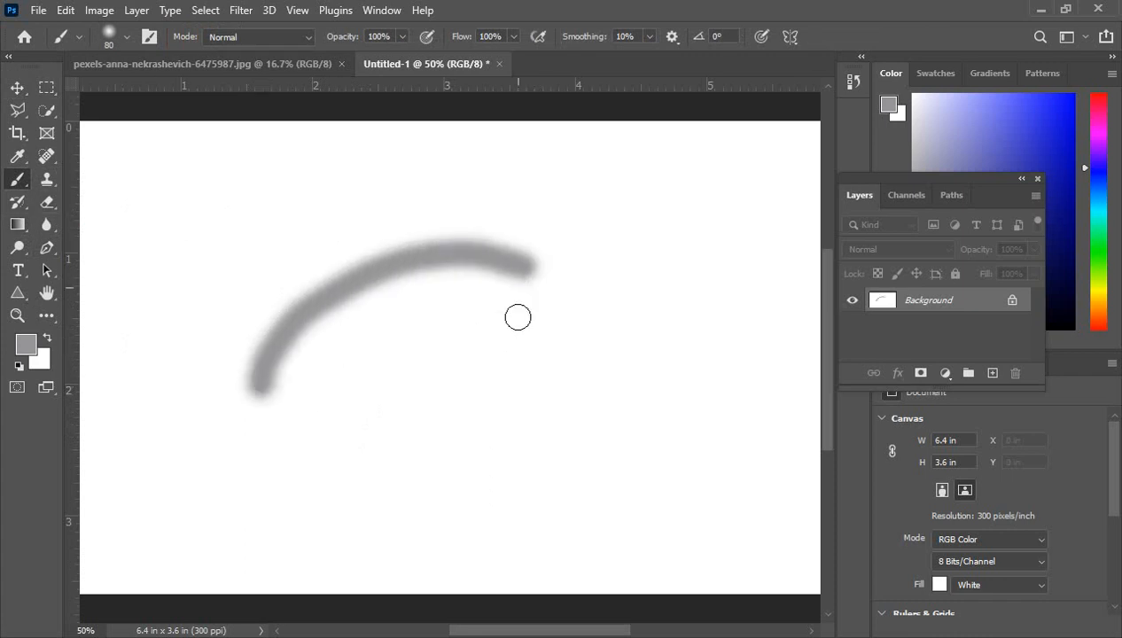
left_click_drag(523, 321, 390, 348)
left_click_drag(307, 444, 390, 345)
left_click_drag(448, 374, 574, 342)
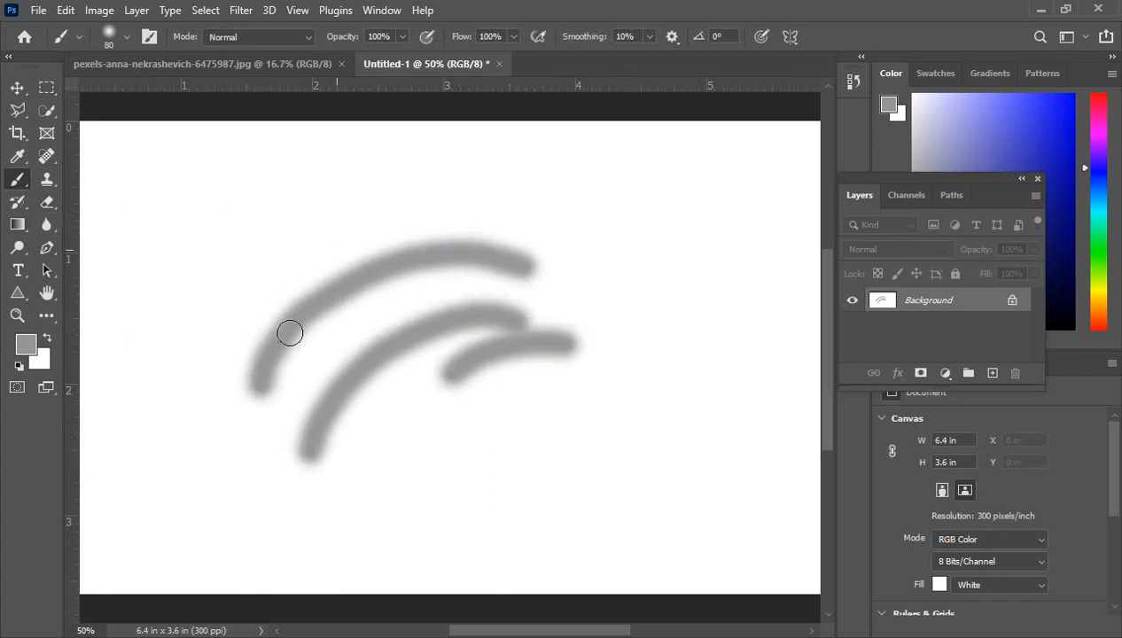
Undo the three grey strokes, keeping the Brush tool active
right_click(13, 190)
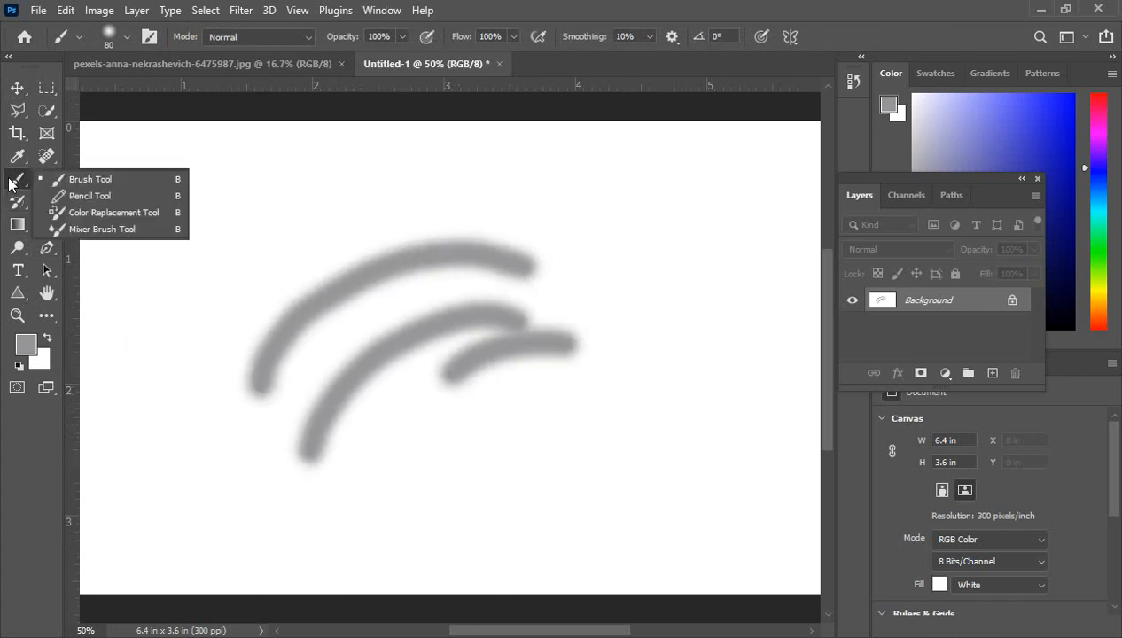
left_click(90, 179)
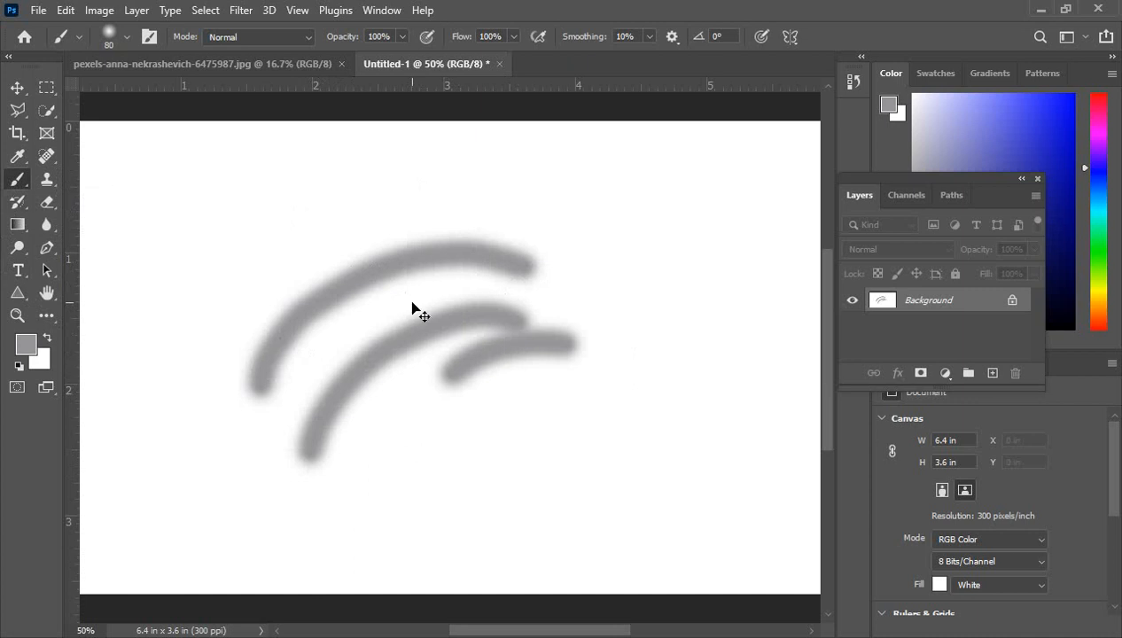
key("ctrl+z")
key("ctrl+z")
key("ctrl+z")
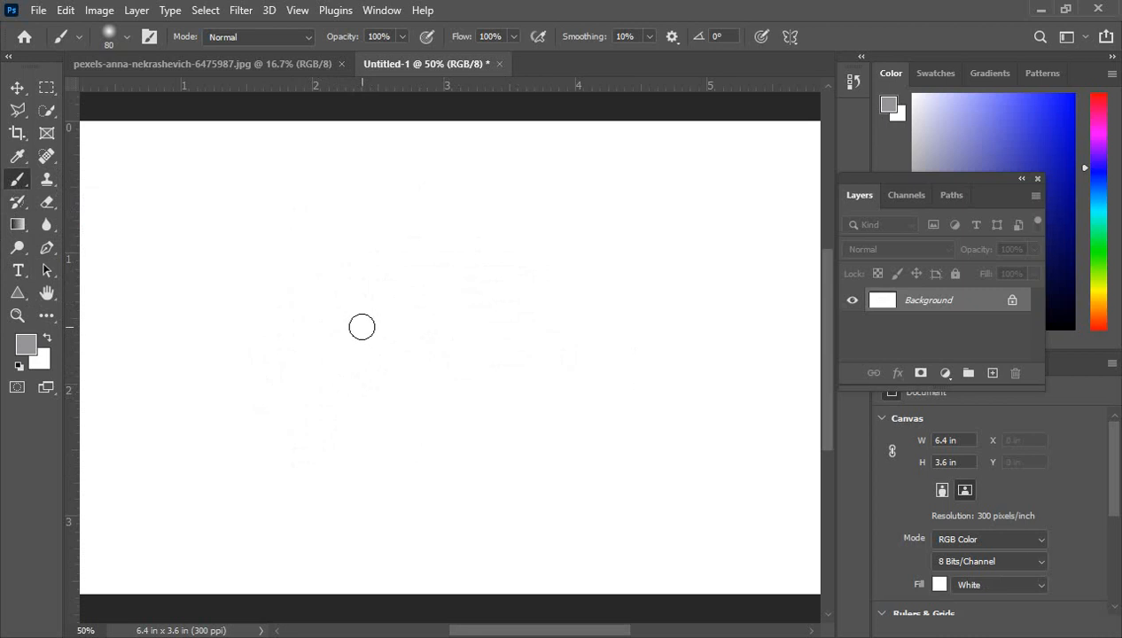
Enlarge the brush to 259 px and paint one soft grey dab near the middle of the canvas
right_click(18, 179)
left_click(91, 179)
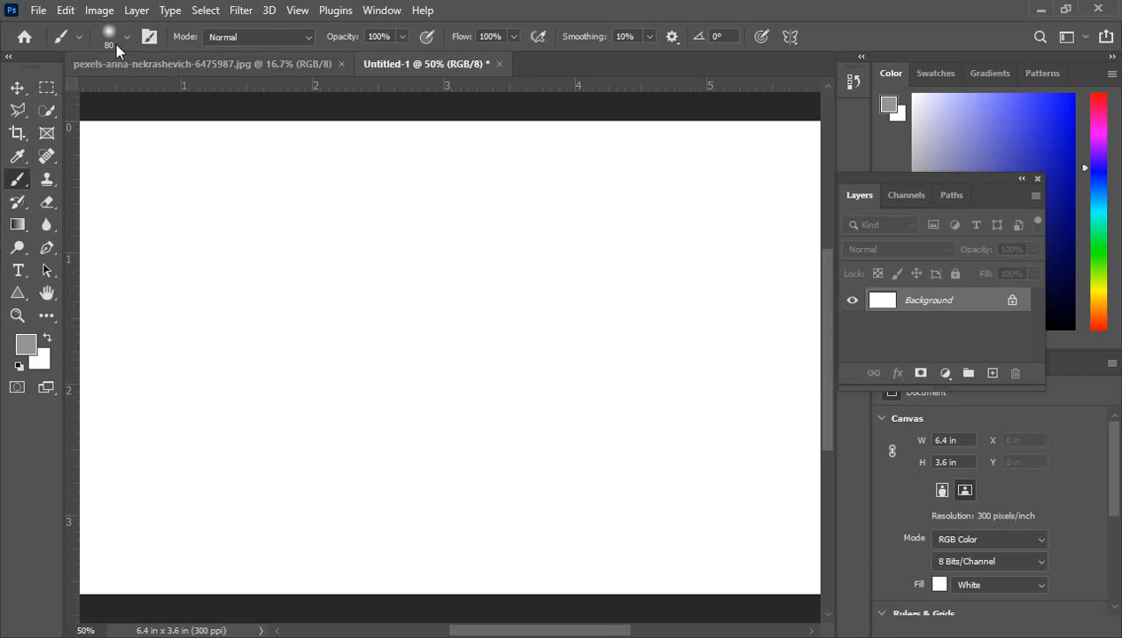
left_click(125, 37)
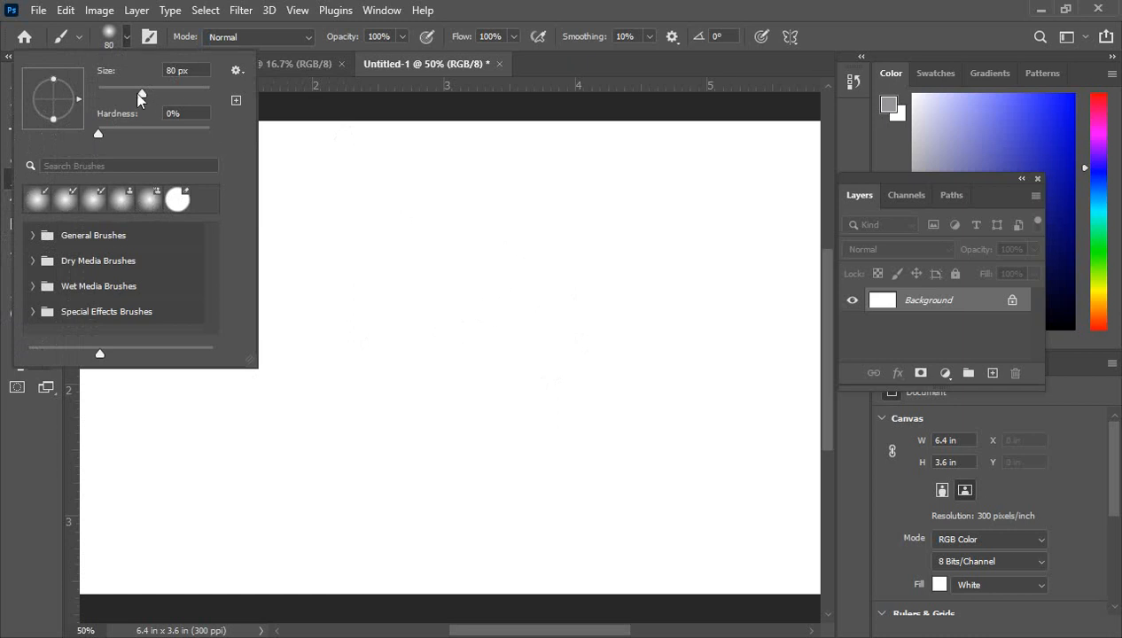
left_click_drag(139, 100, 184, 101)
left_click(433, 273)
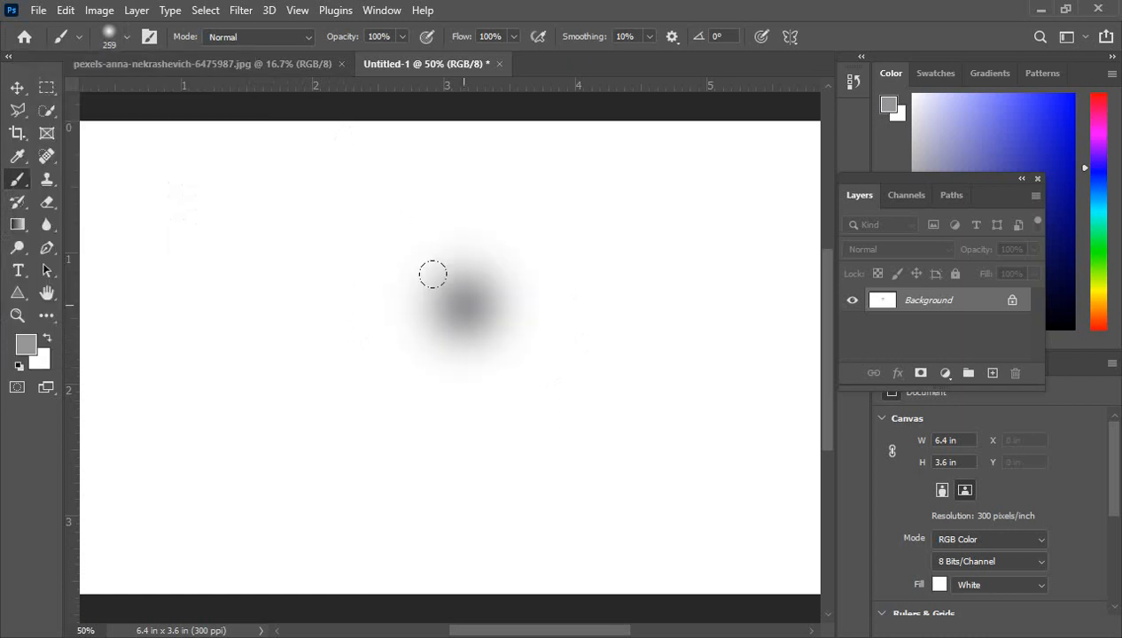
Reduce the brush size to 59 px and paint a small grey dab beside the large one
right_click(276, 251)
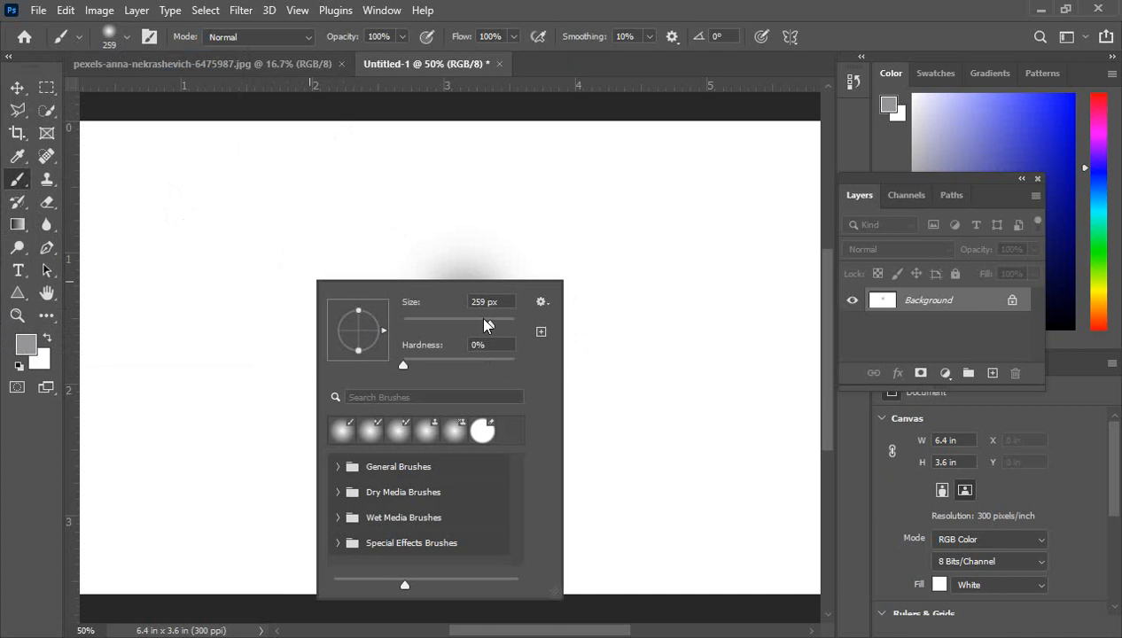
left_click_drag(483, 320, 432, 321)
left_click(620, 249)
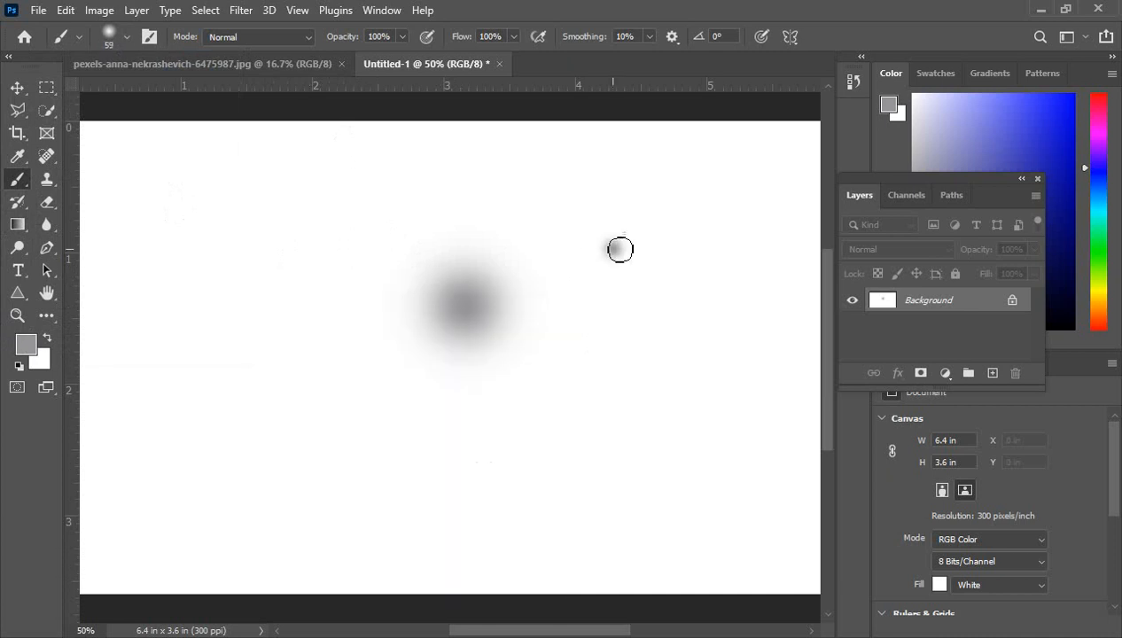
Undo the large and small grey dabs, and undo one more small test dab painted on the canvas
key("ctrl+z")
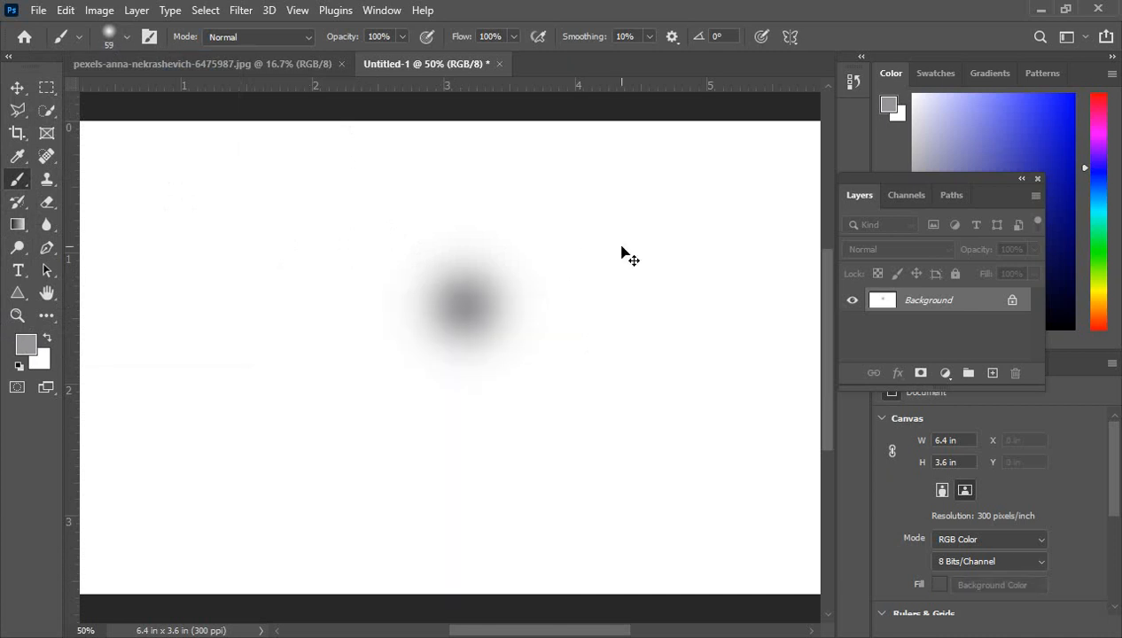
key("ctrl+z")
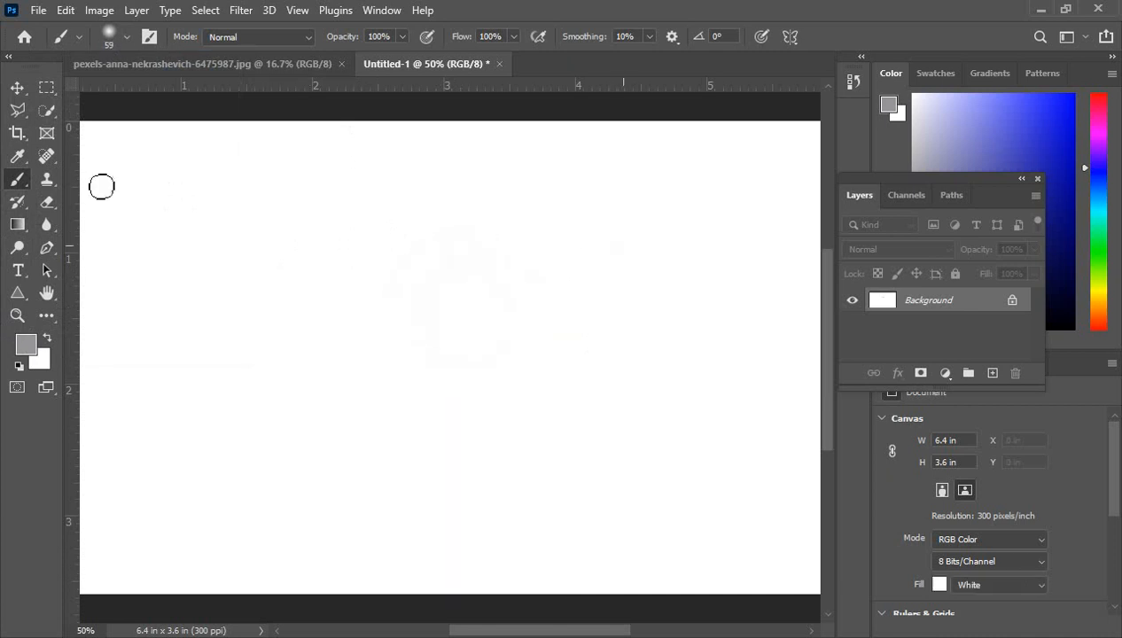
left_click(127, 36)
left_click(384, 360)
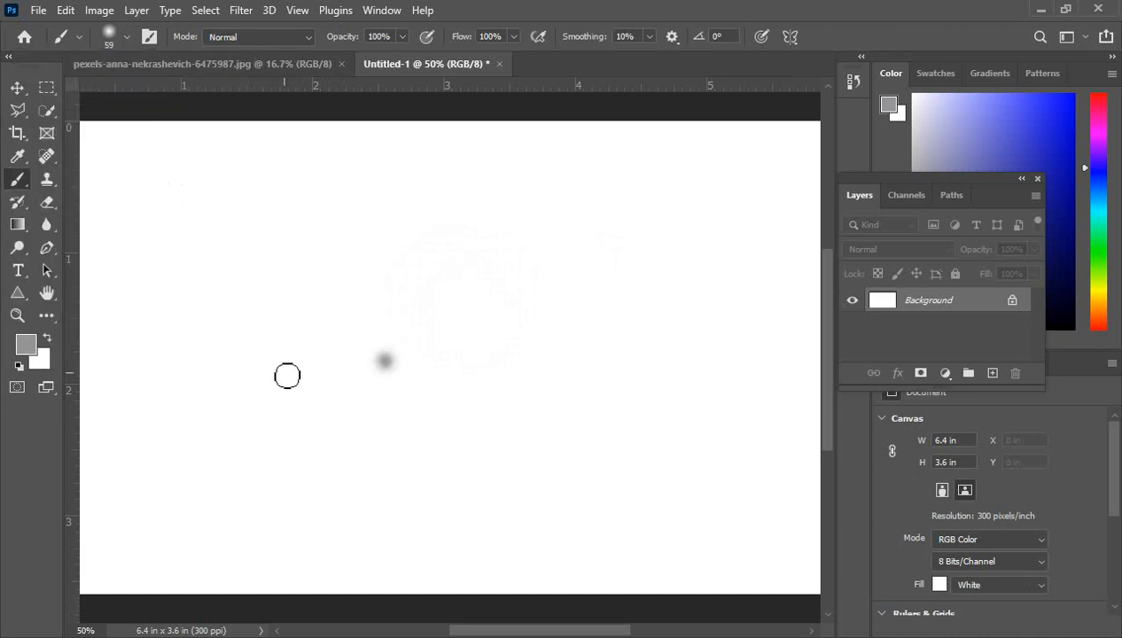
key("ctrl+z")
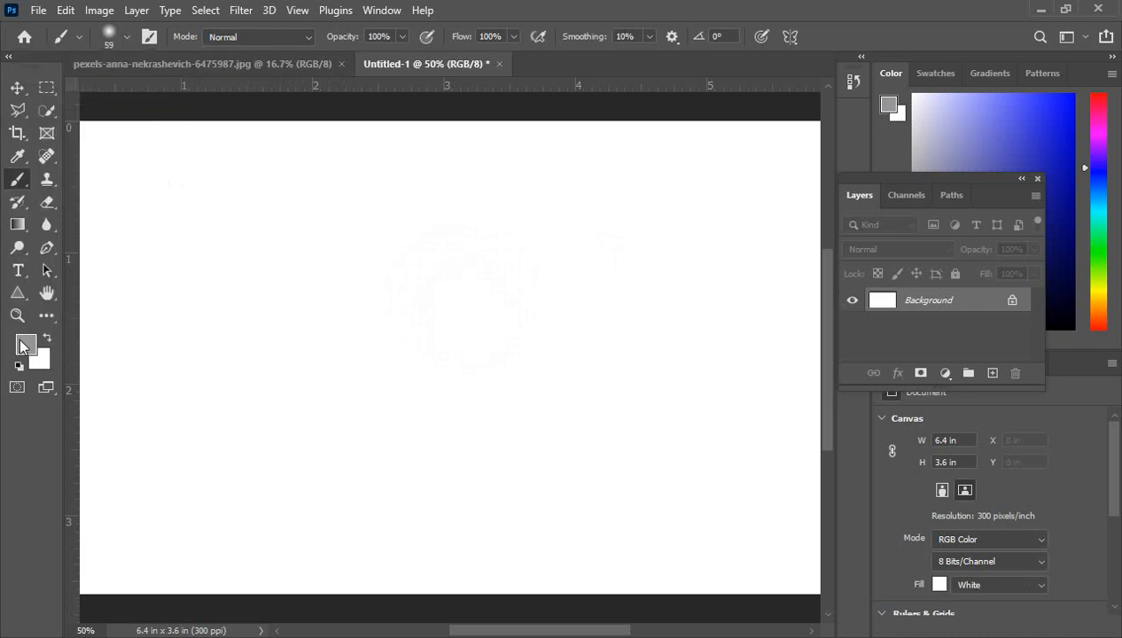
Set the foreground colour to bright red, fb0000
left_click(24, 343)
left_click_drag(897, 220, 898, 199)
left_click(889, 202)
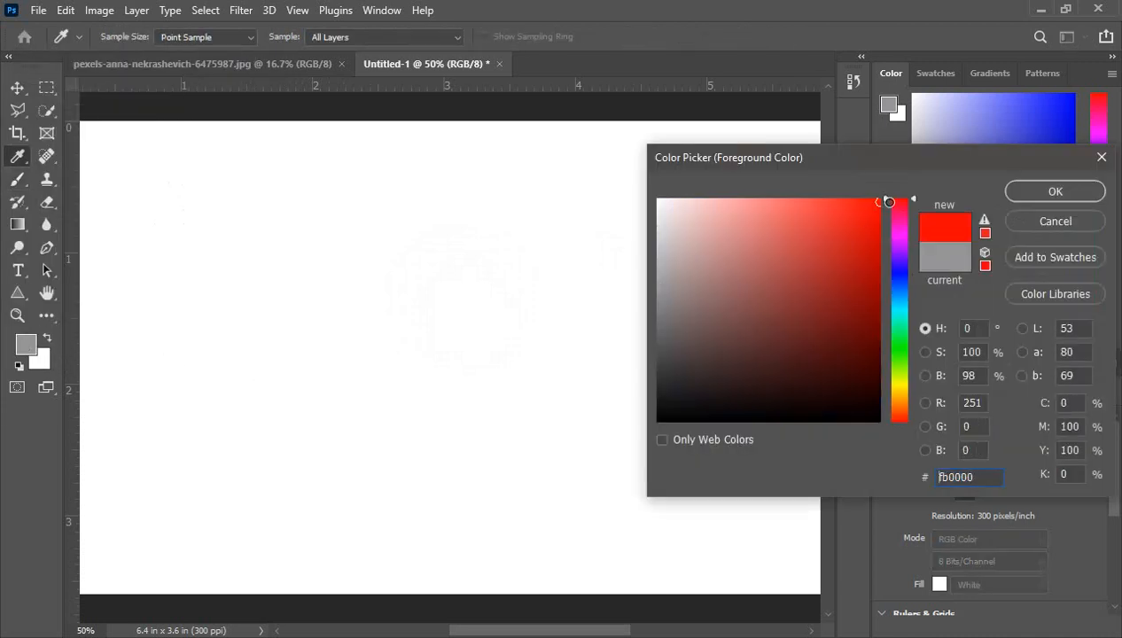
left_click(1043, 190)
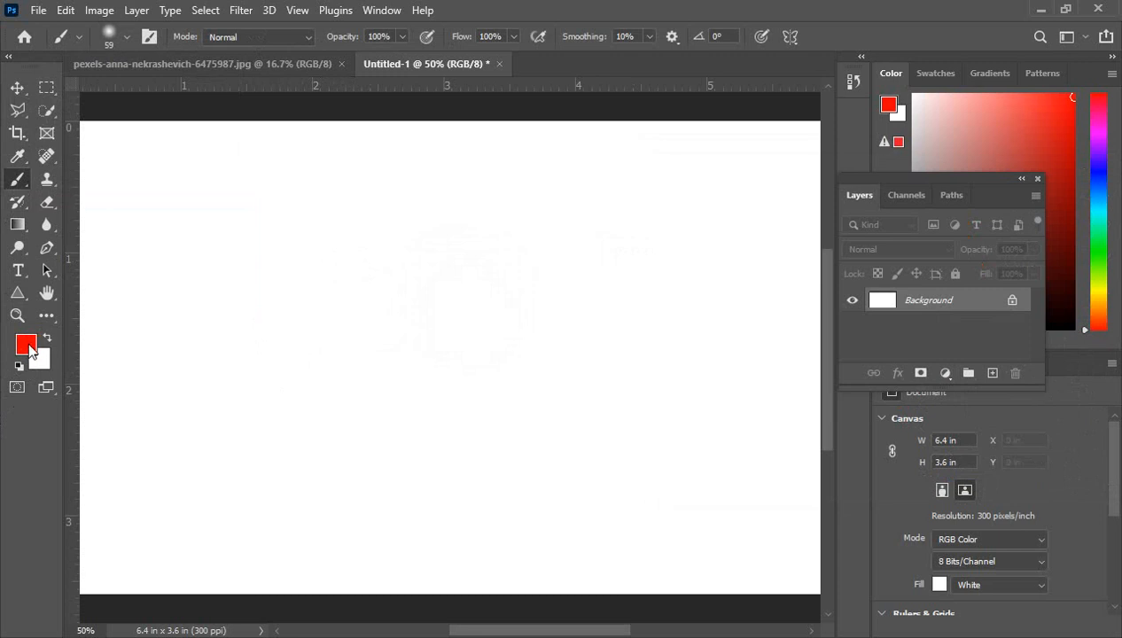
Paint five curved soft red strokes across the canvas with the 59 px brush
mouse_move(304, 454)
left_mouse_down()
mouse_move(391, 305)
mouse_move(588, 308)
left_mouse_up()
left_click_drag(452, 483, 454, 423)
left_click_drag(591, 373, 673, 417)
left_click_drag(751, 356, 436, 223)
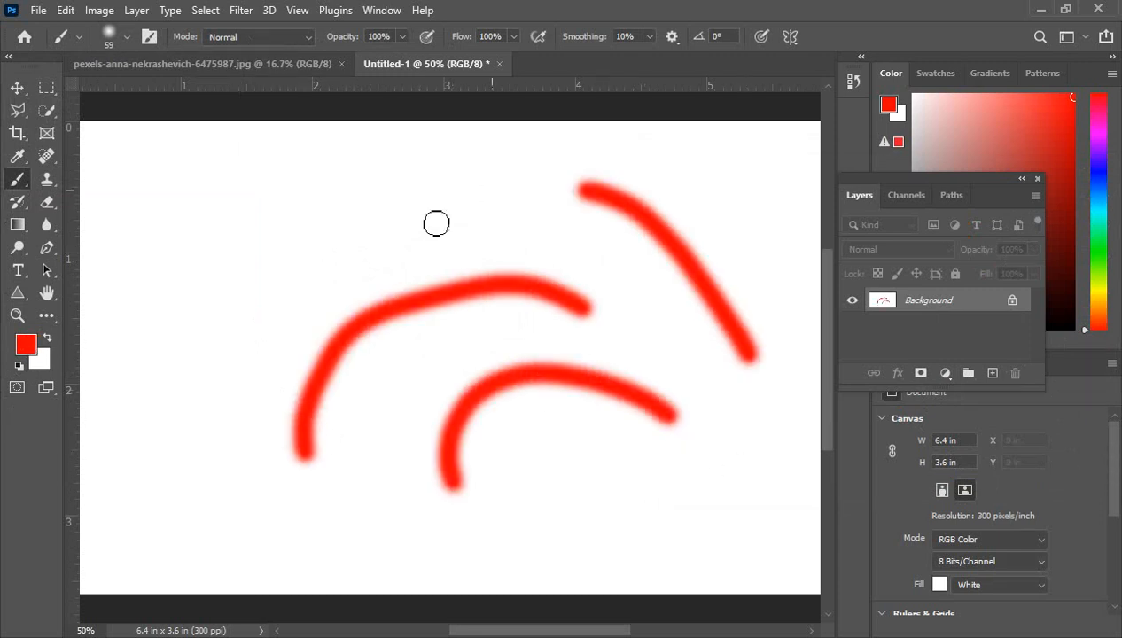
left_click_drag(434, 180, 181, 359)
left_click_drag(213, 411, 341, 275)
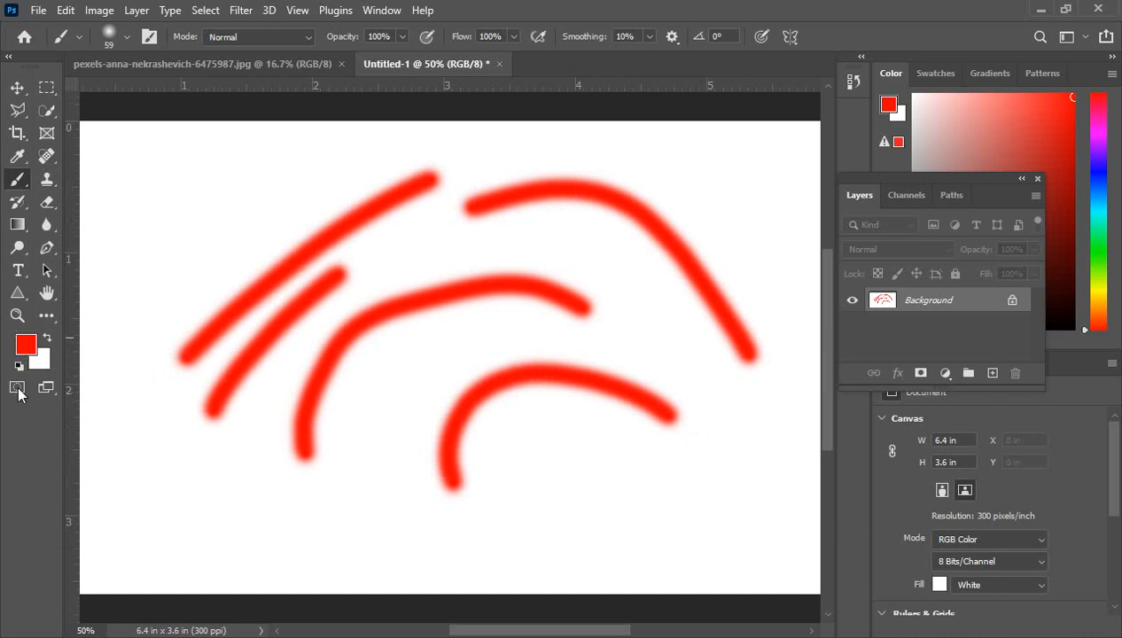
Try other hues for the foreground colour, settle back on red and resume the Brush tool
left_click(27, 344)
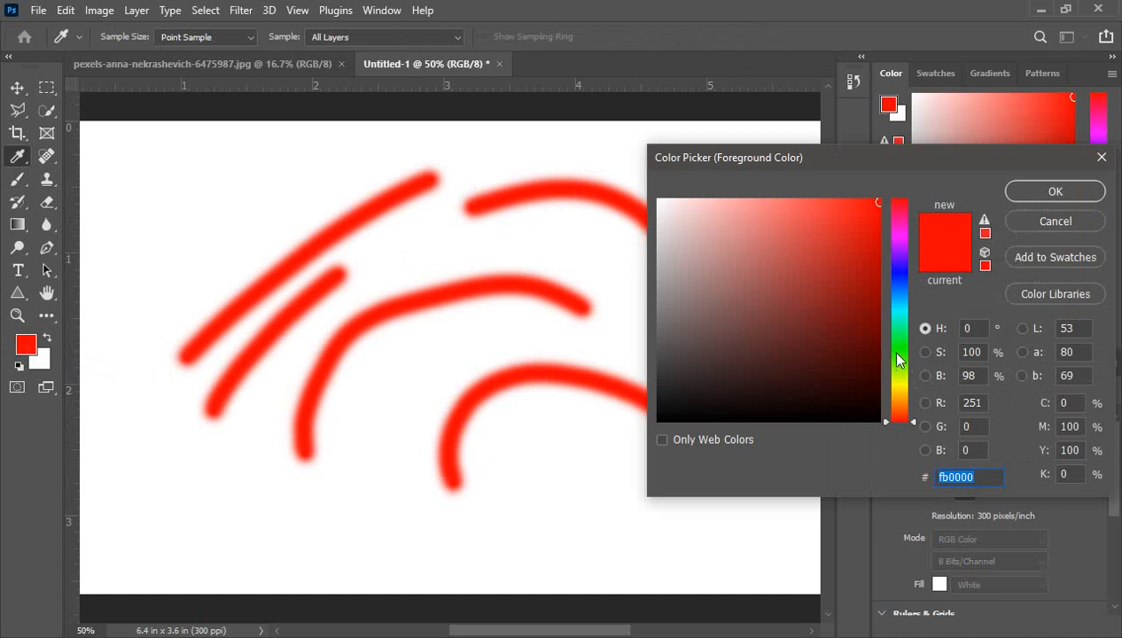
left_click_drag(899, 358, 908, 179)
left_click(1035, 191)
key("b")
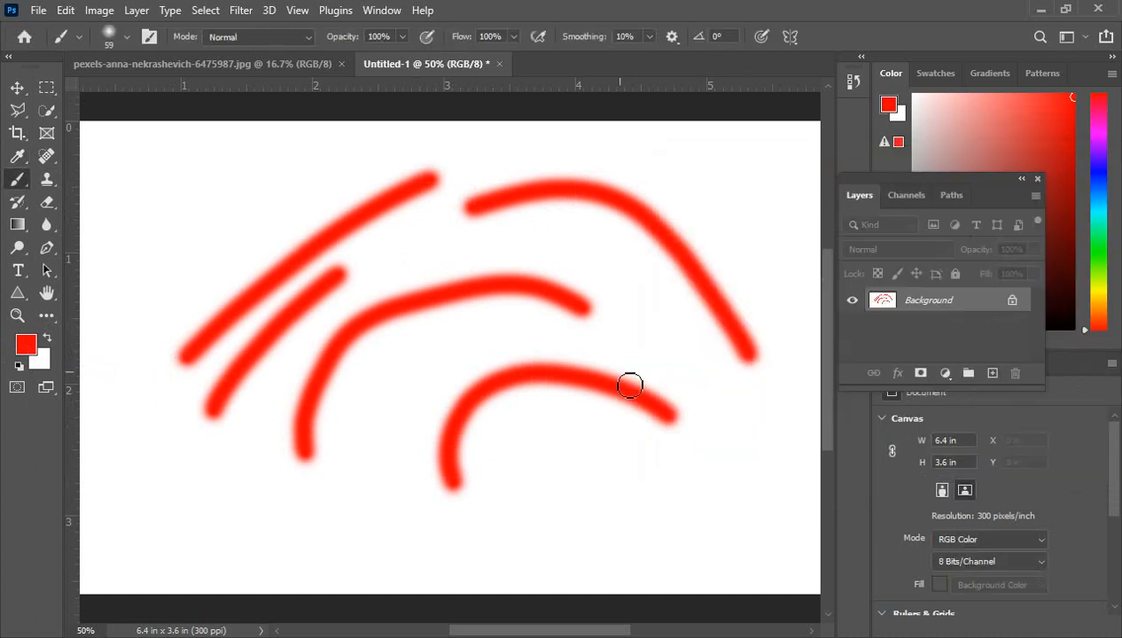
Paint a nearly horizontal soft red line below the arcs, in the lower right part of the canvas
scroll(350, 317, "up", 1)
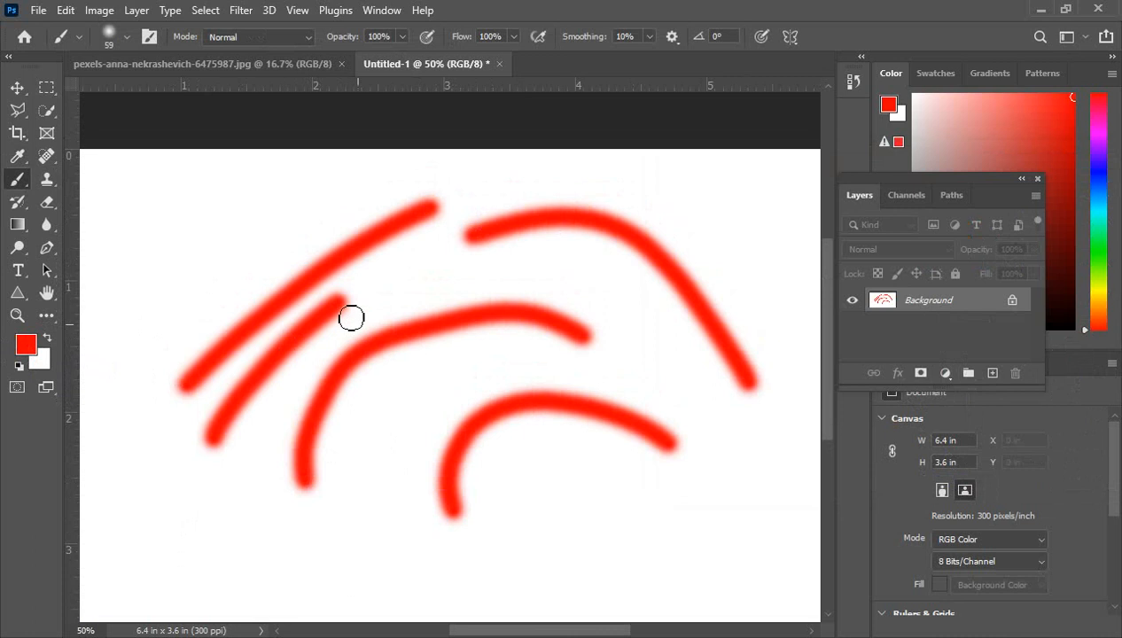
scroll(463, 523, "down", 2)
left_click_drag(461, 506, 753, 479)
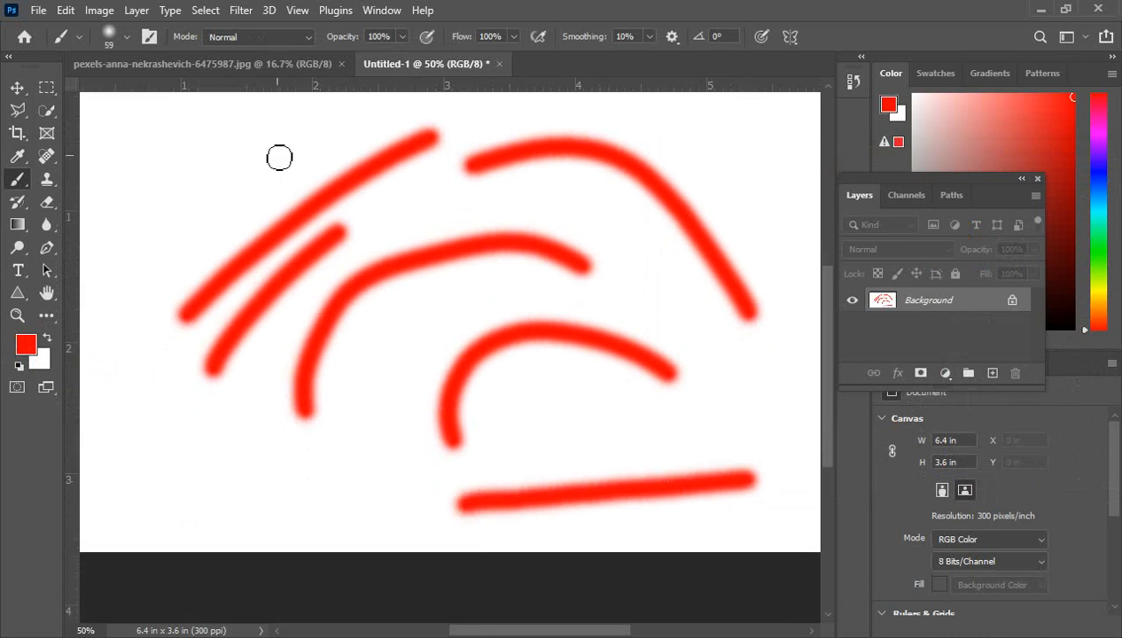
Set the brush hardness to 100% and paint a hard-edged horizontal red stroke in the lower left part of the canvas
left_click(124, 39)
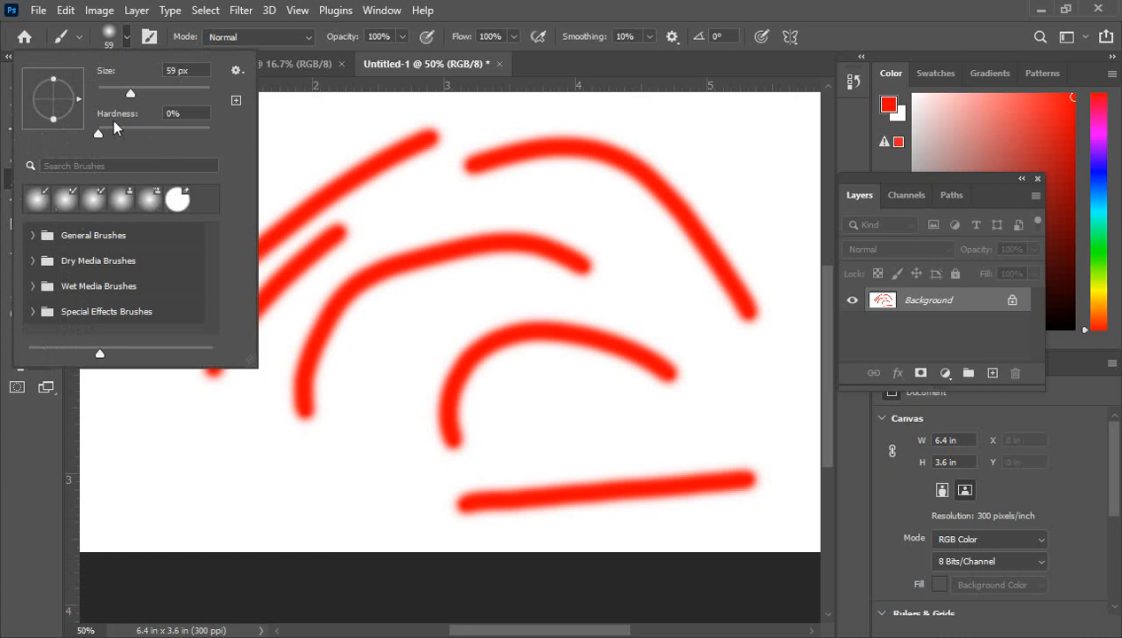
left_click_drag(100, 135, 209, 133)
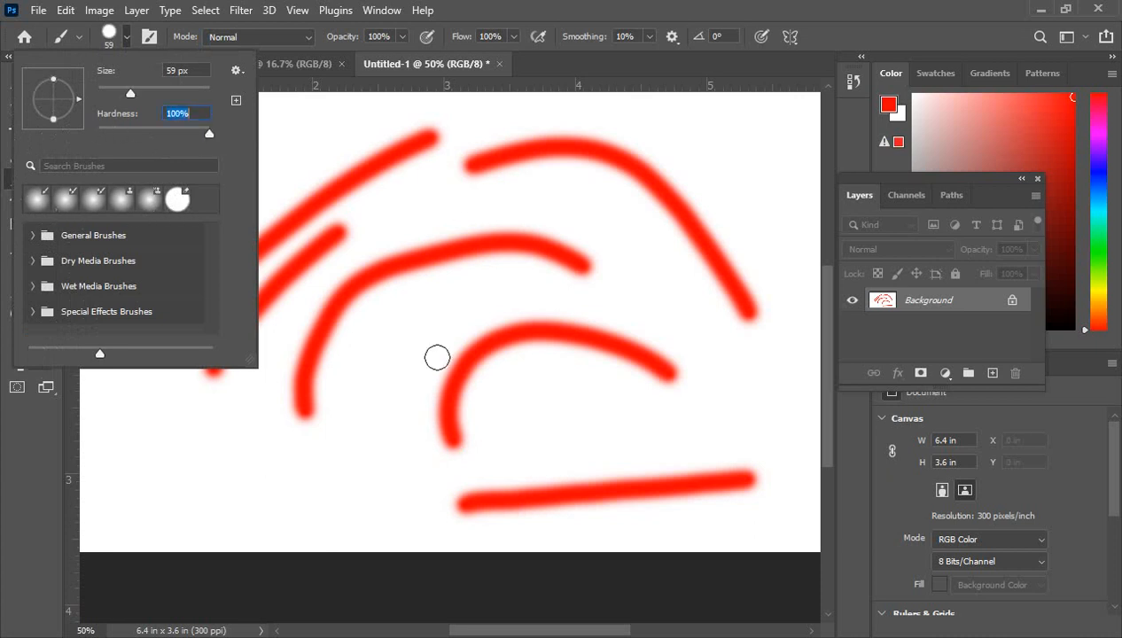
left_click_drag(152, 483, 364, 489)
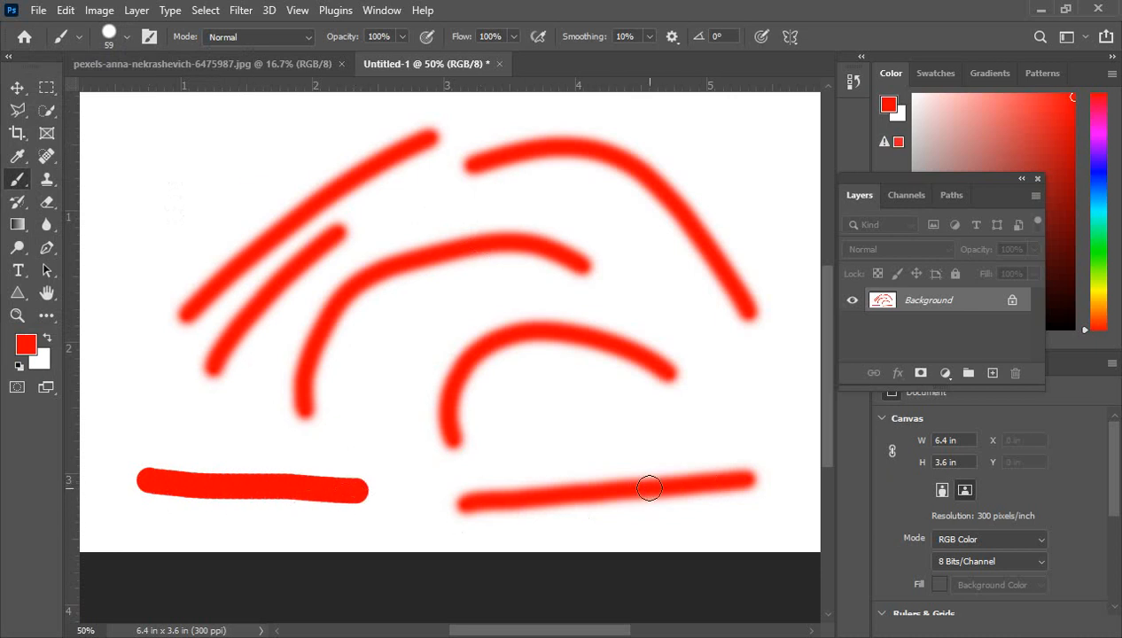
Pick the recent soft 59 px brush with 0% hardness and paint a dot and two short red strokes between the arcs
left_click(127, 37)
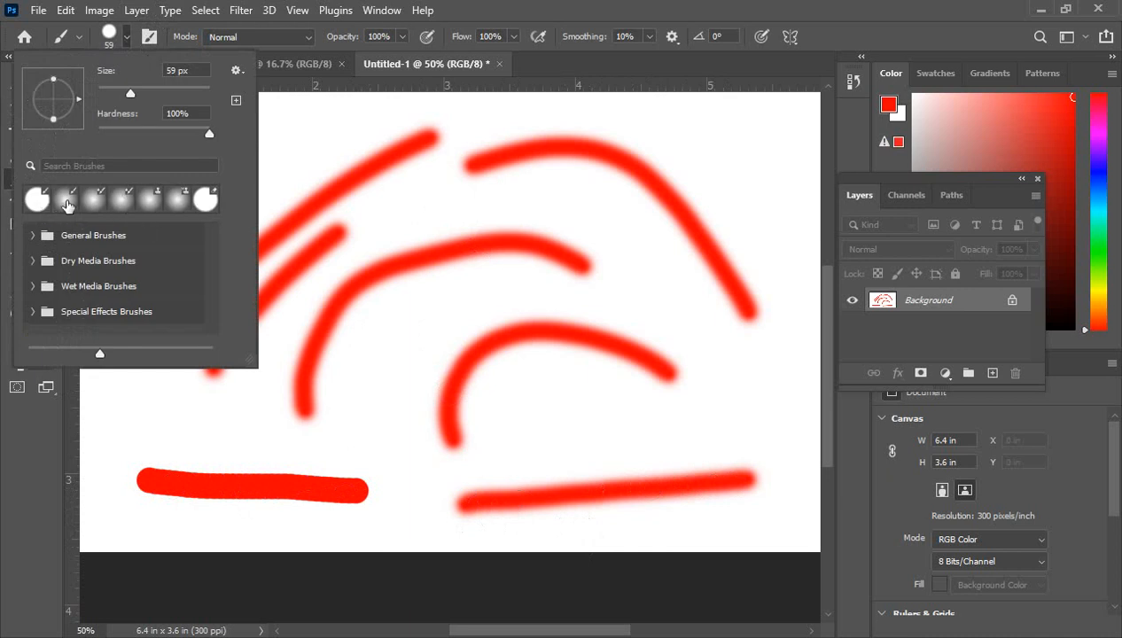
left_click(67, 202)
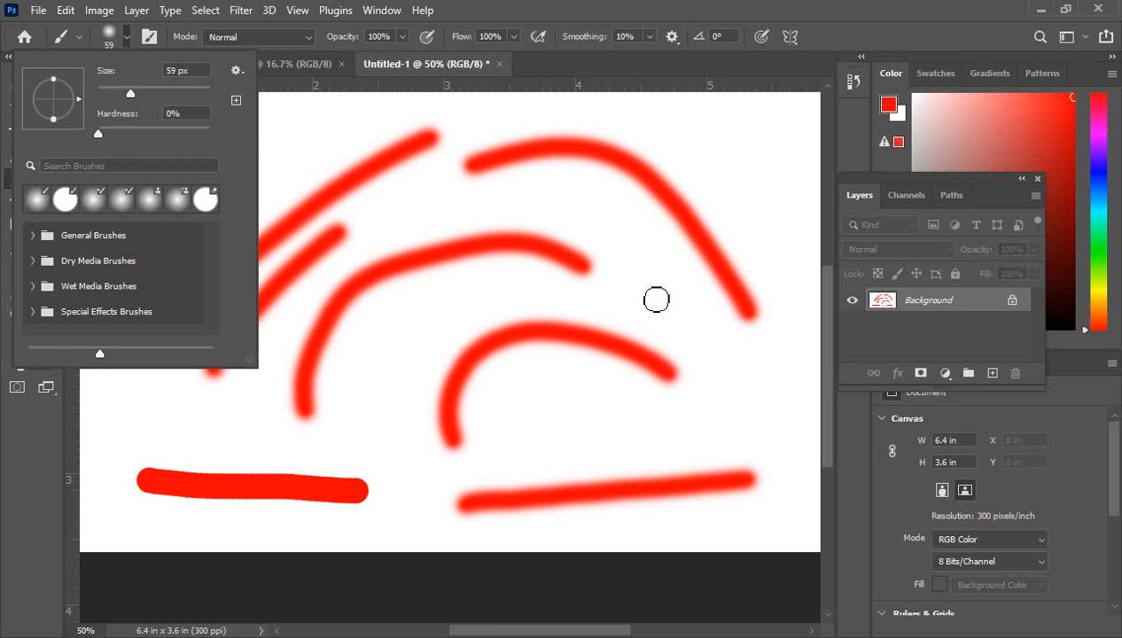
left_click(647, 287)
left_click_drag(688, 323, 759, 410)
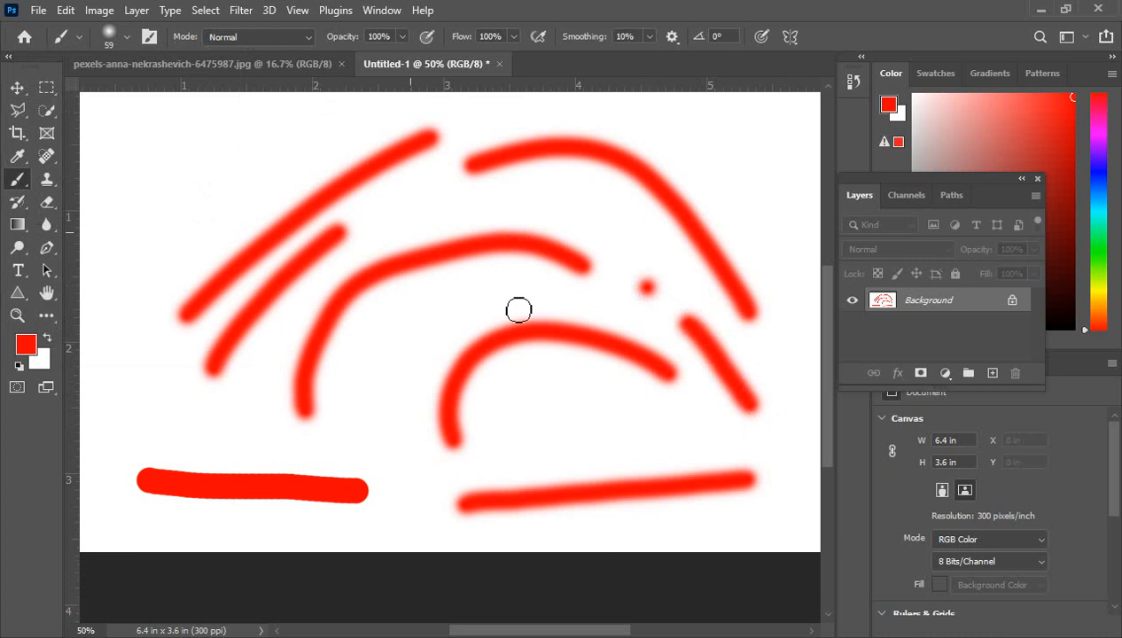
mouse_move(381, 431)
left_mouse_down()
mouse_move(418, 343)
mouse_move(436, 337)
left_mouse_up()
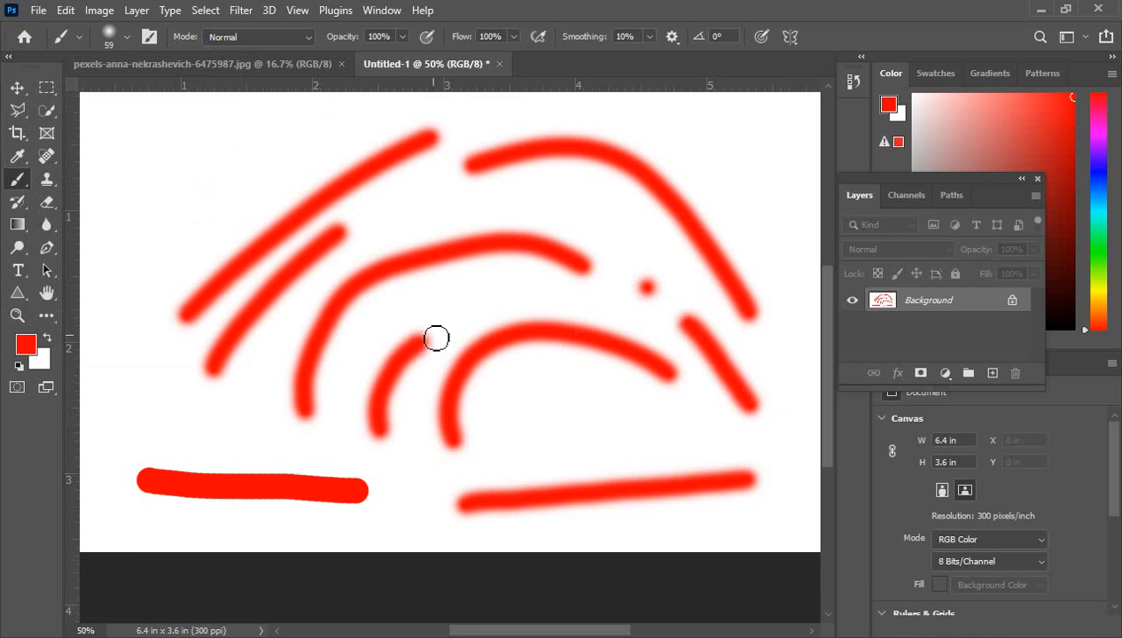
Enlarge the soft brush to 495 px and paint three large red dabs at the upper left, lower left and upper right of the canvas
key("bracketright")
key("bracketright")
key("bracketright")
key("bracketright")
key("bracketright")
left_click(126, 35)
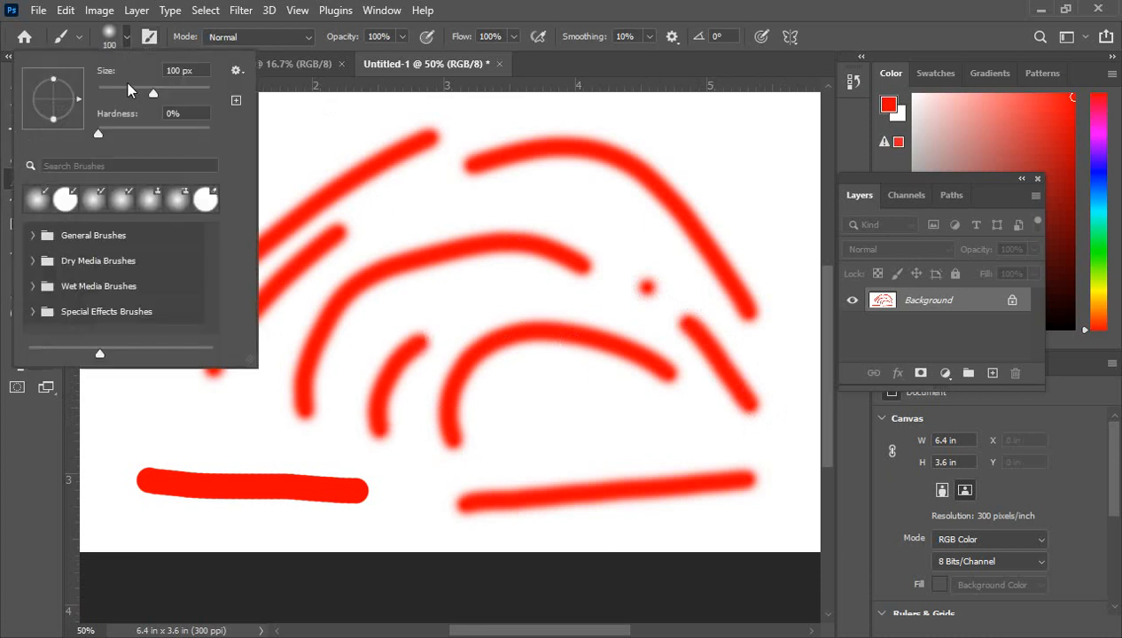
left_click_drag(130, 92, 197, 93)
left_click(314, 150)
left_click(164, 403)
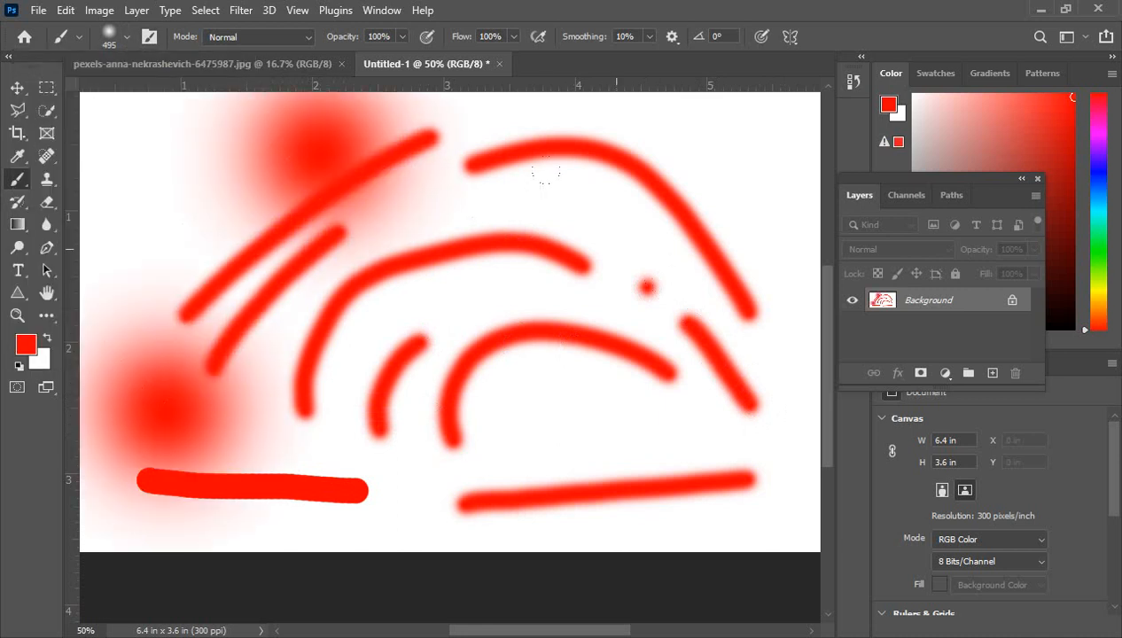
left_click(611, 231)
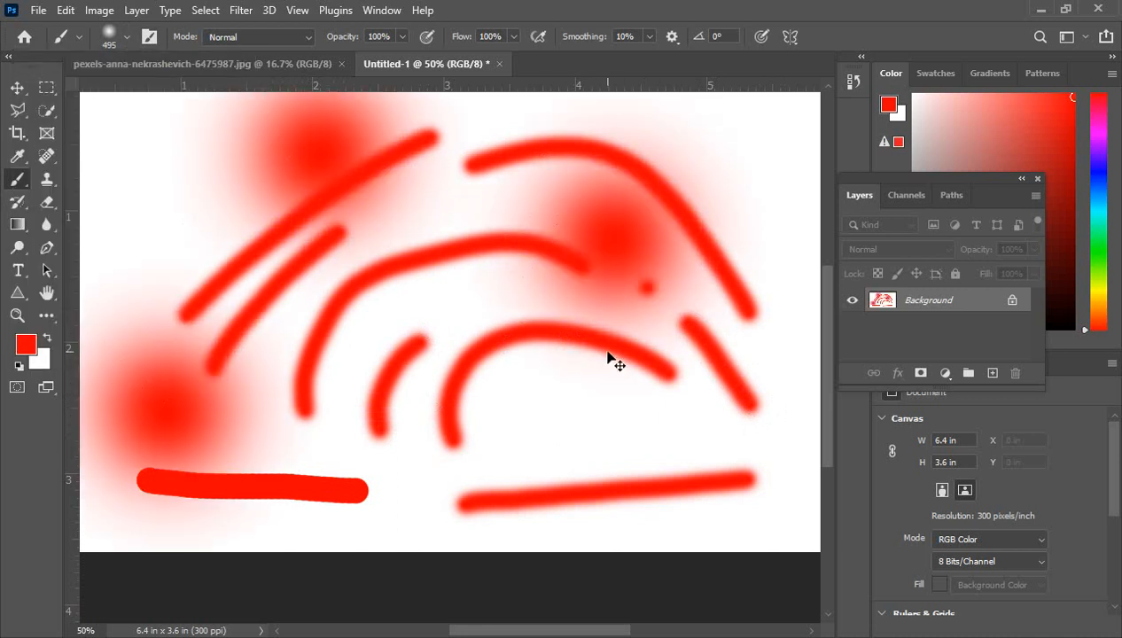
Add a new empty layer above the Background layer
key("ctrl+minus")
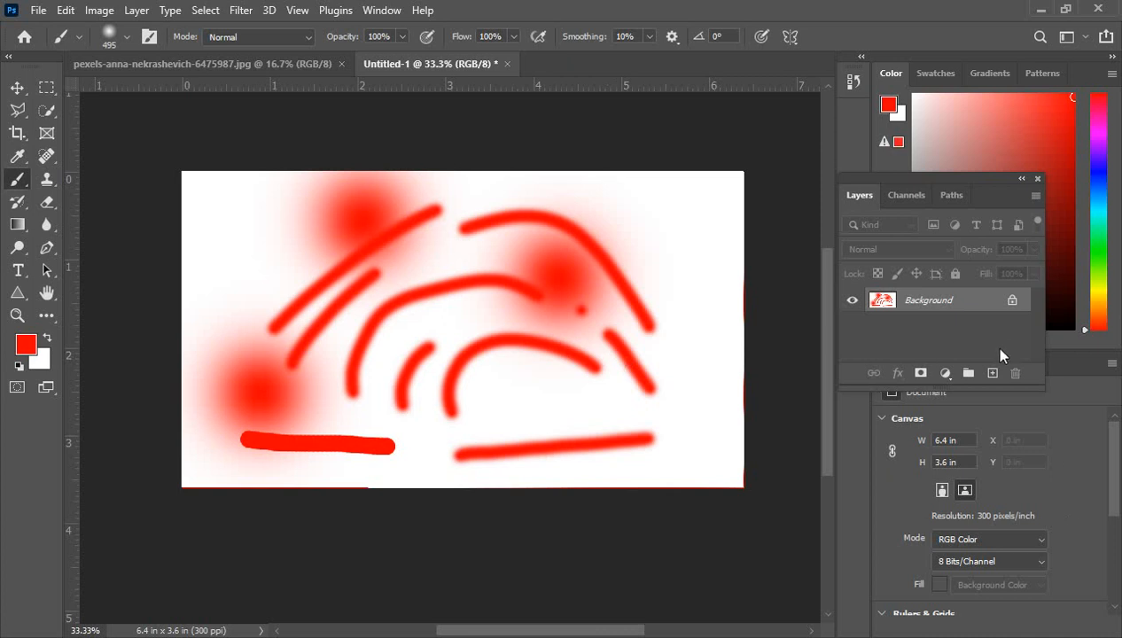
left_click(993, 374)
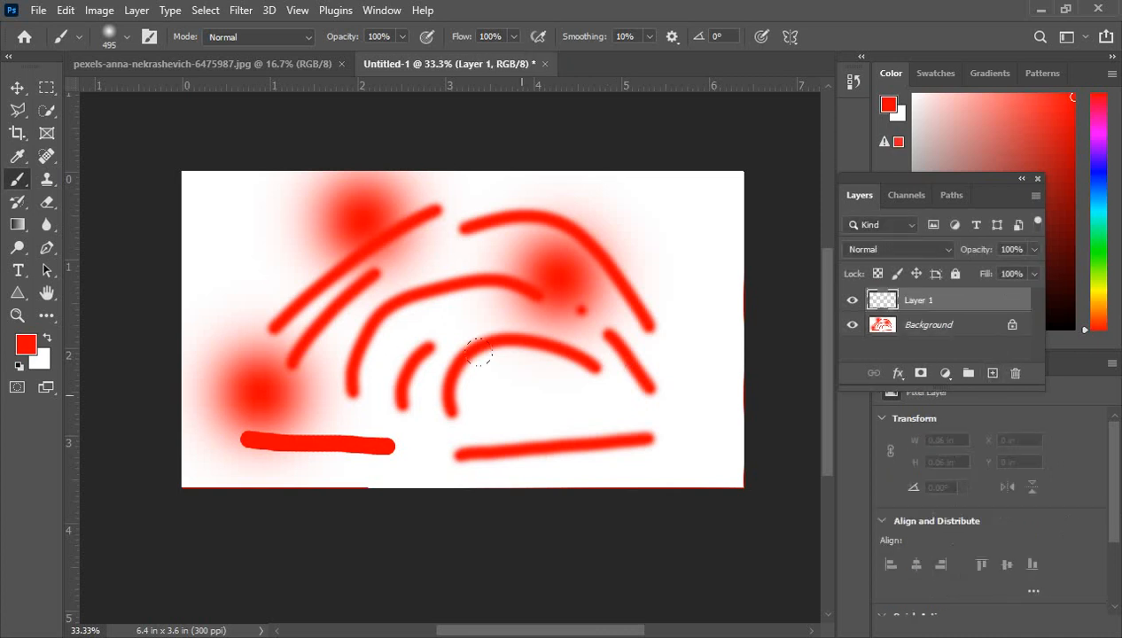
Undo the new layer, the large soft dabs and all the earlier red strokes, back to the blank white Background
key("ctrl+z")
key("ctrl+z")
key("ctrl+z")
key("ctrl+z")
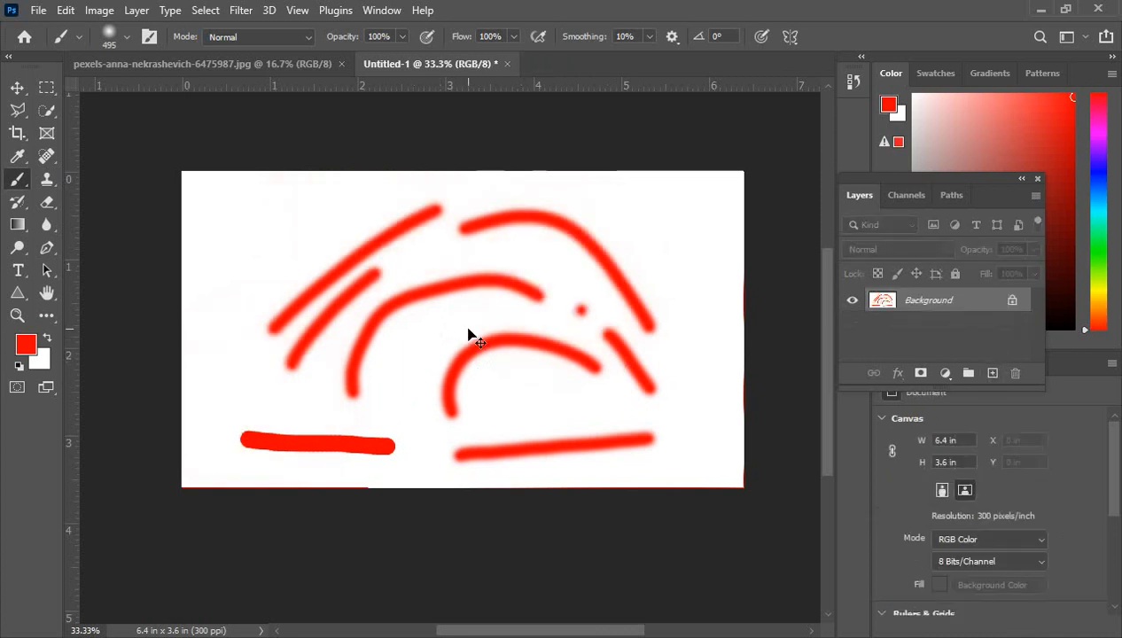
key("ctrl+z")
key("ctrl+z")
key("ctrl+z")
key("ctrl+z")
key("ctrl+z")
key("ctrl+z")
key("ctrl+z")
key("ctrl+z")
key("ctrl+z")
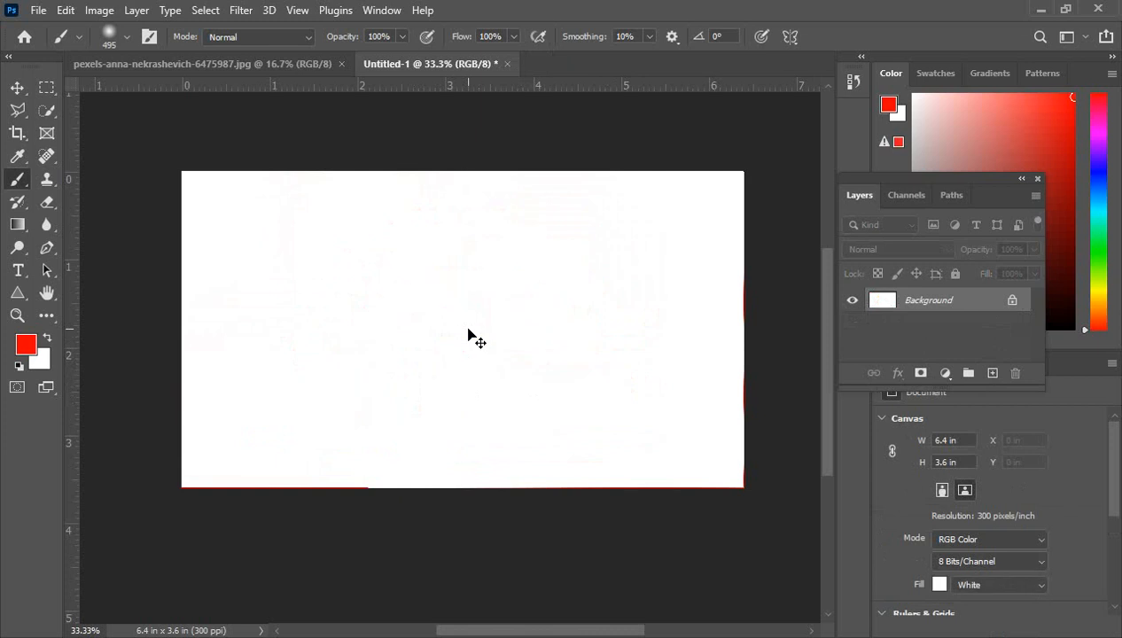
Paint a large 495 px red dab with the soft brush, and another with the 100% hardness brush below and to its left
left_click(457, 331, "ctrl")
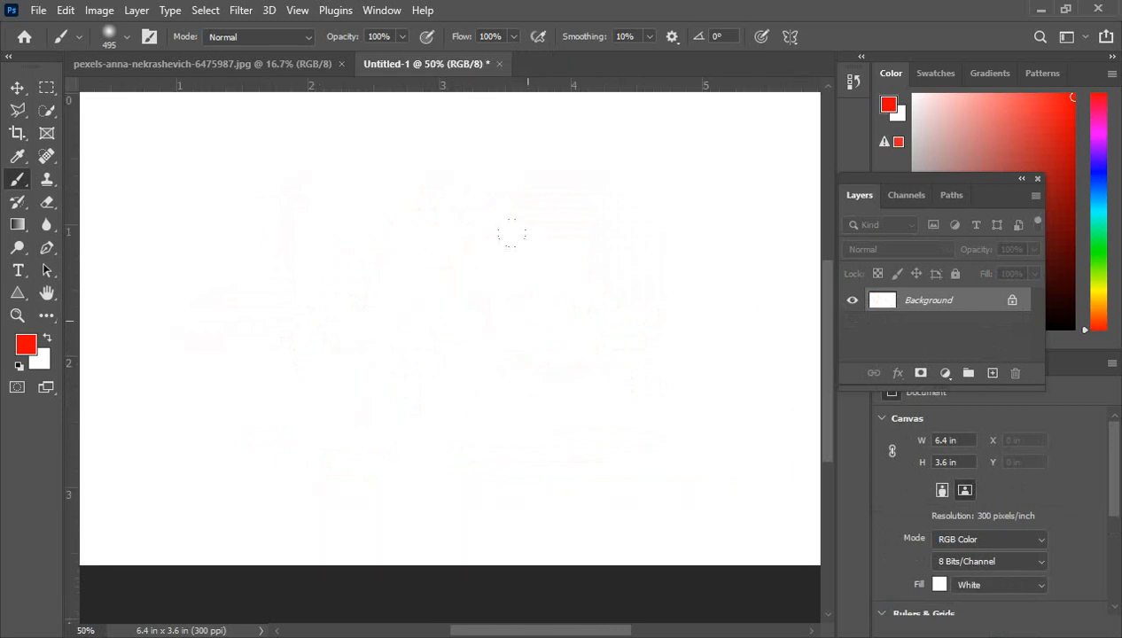
left_click(663, 277)
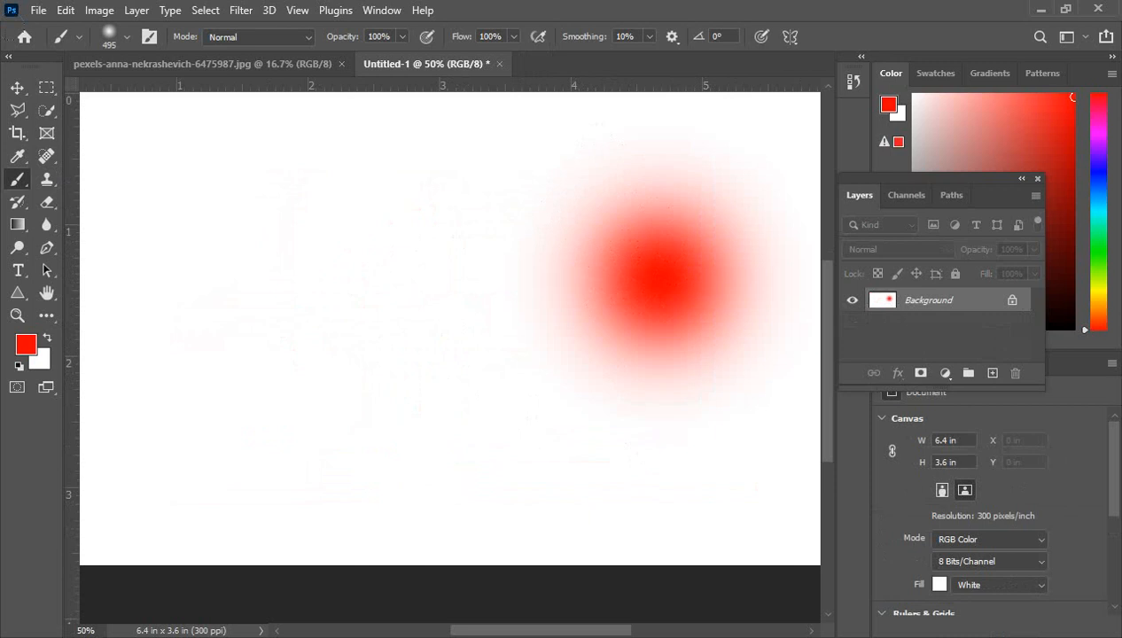
left_click(126, 36)
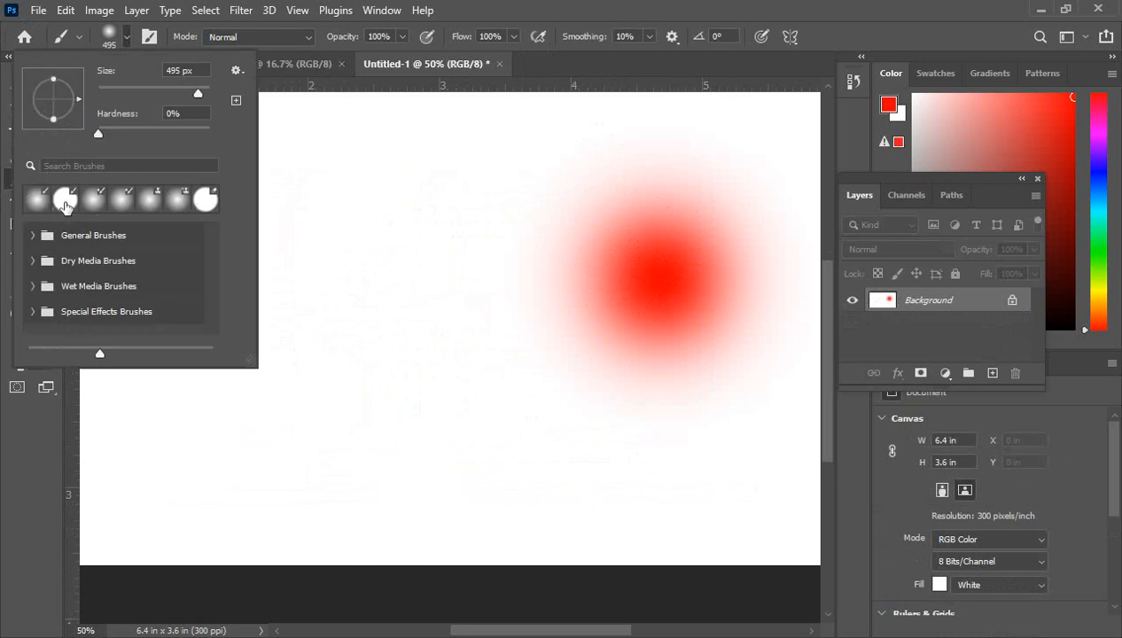
left_click(62, 204)
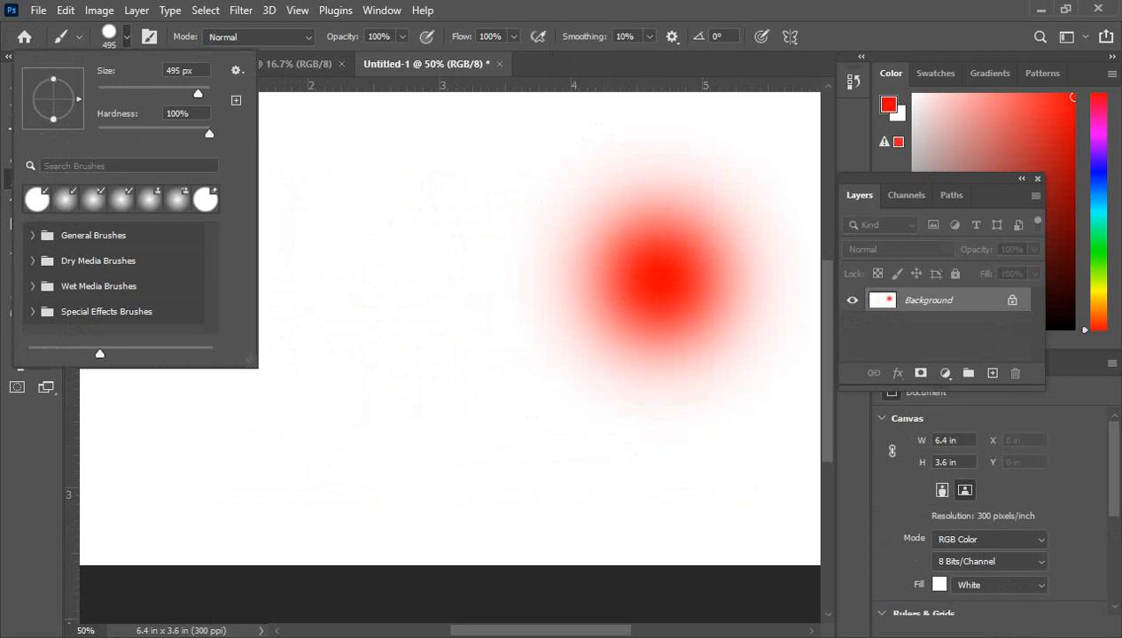
left_click(397, 396)
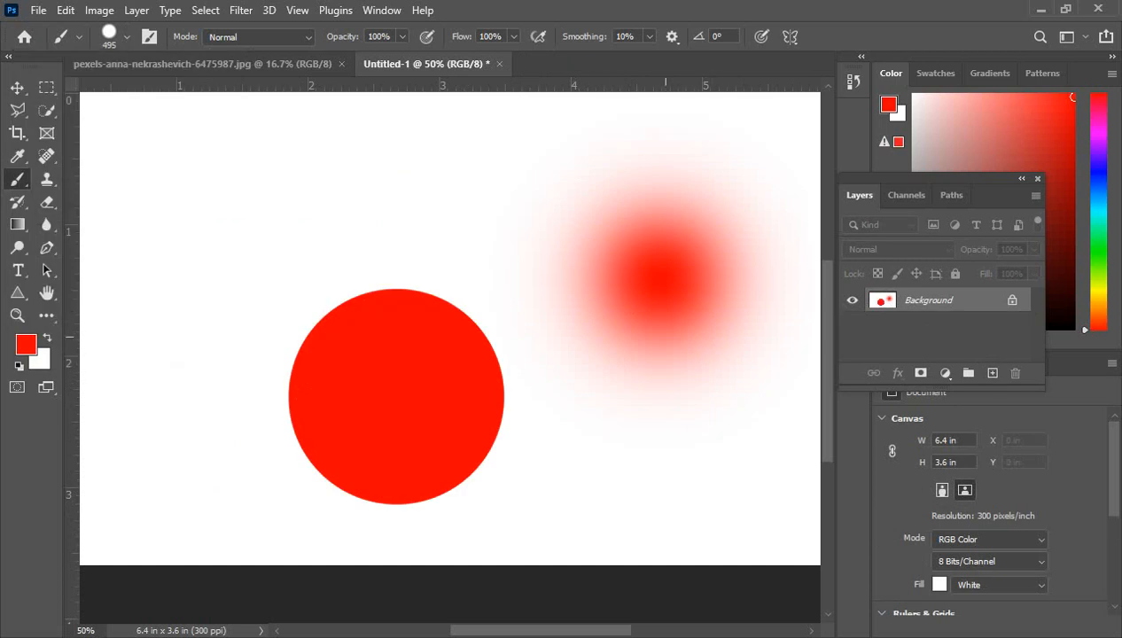
Reduce the hard brush to 86 px and paint a small red dot above the large hard-edged circle
left_click(126, 38)
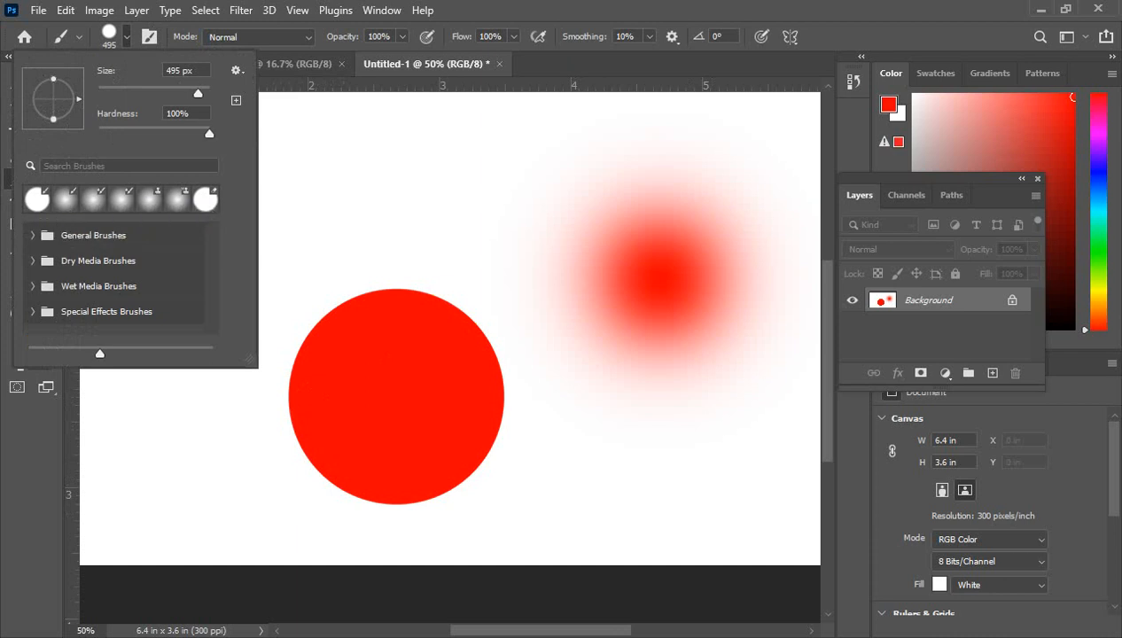
scroll(450, 337, "up", 1)
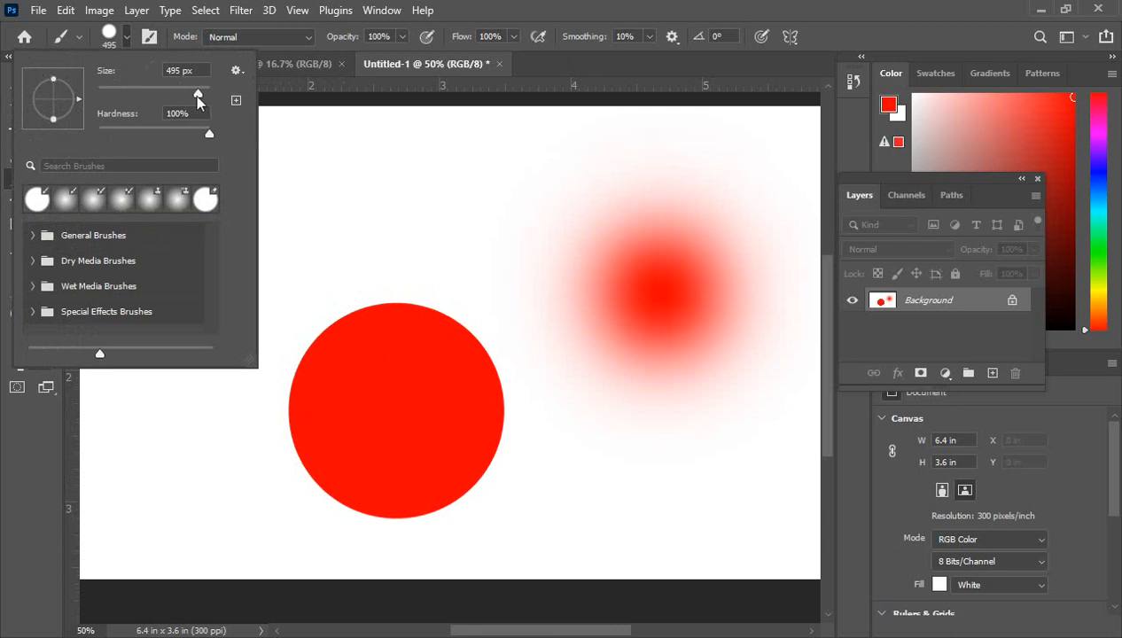
left_click(146, 94)
left_click(425, 202)
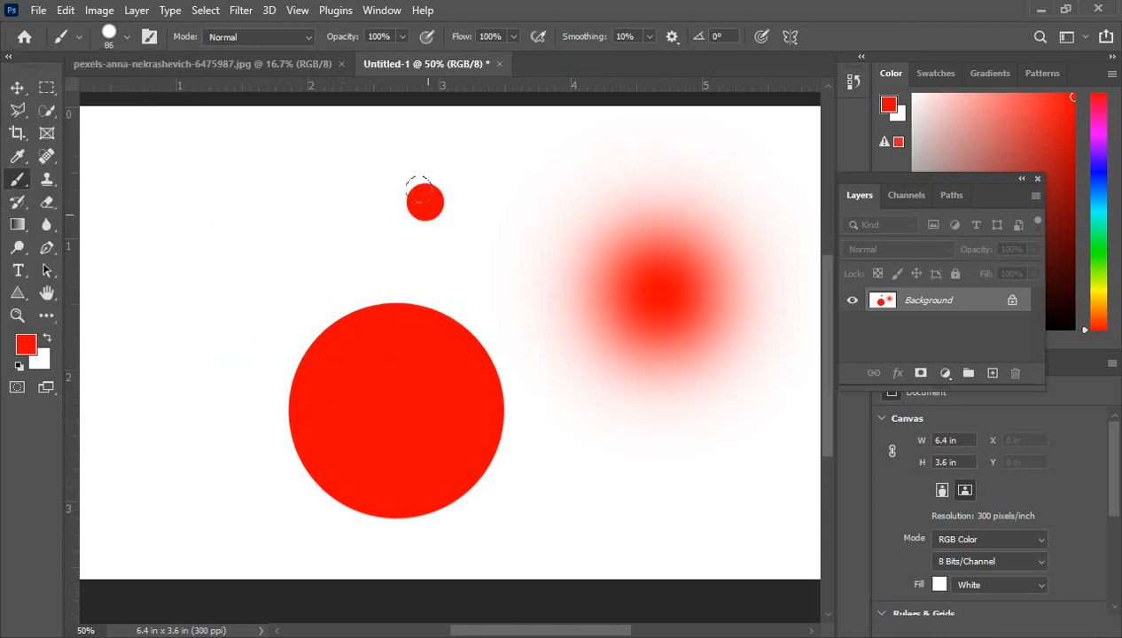
Pick the soft 0% hardness brush at 86 px and paint a dot below the soft dab and a curved stroke at the upper left
left_click(127, 37)
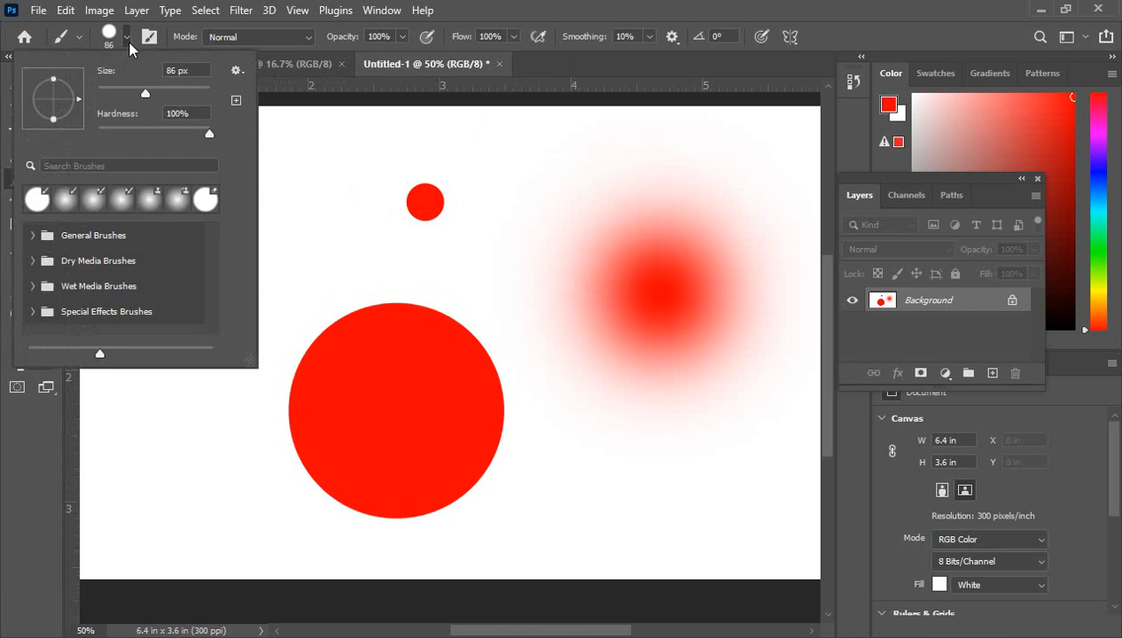
left_click(60, 207)
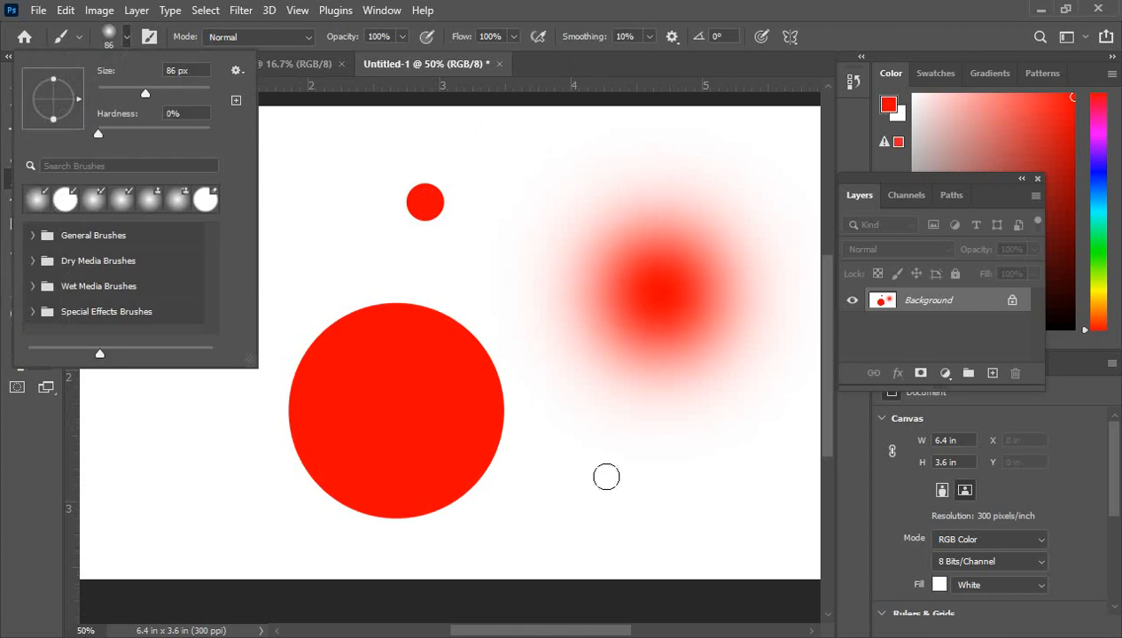
left_click(606, 476)
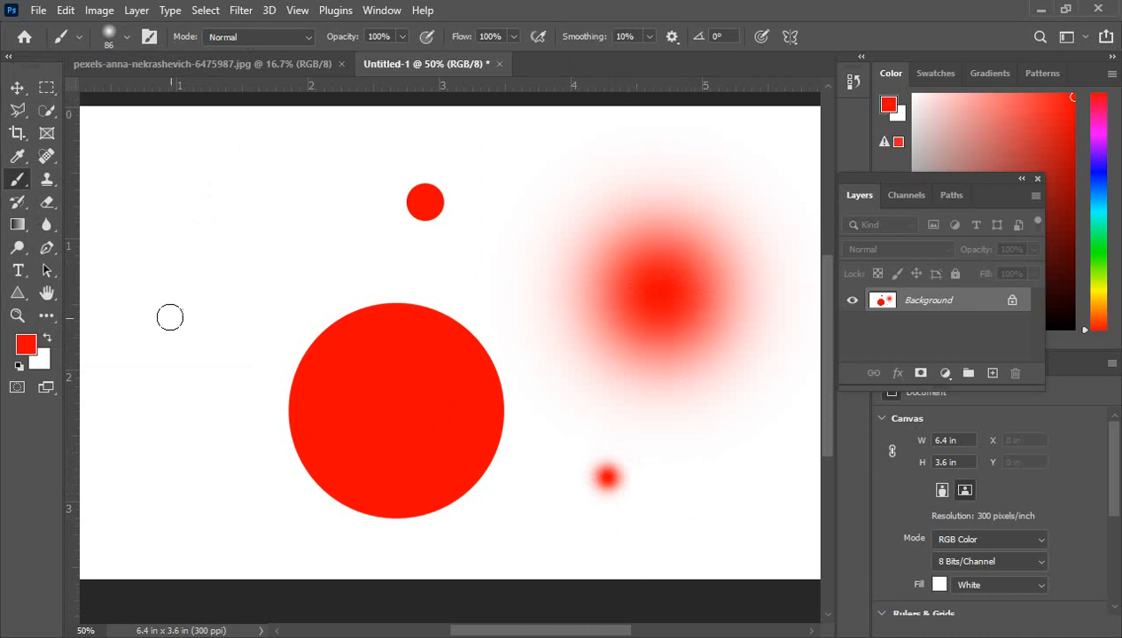
left_click_drag(170, 316, 259, 211)
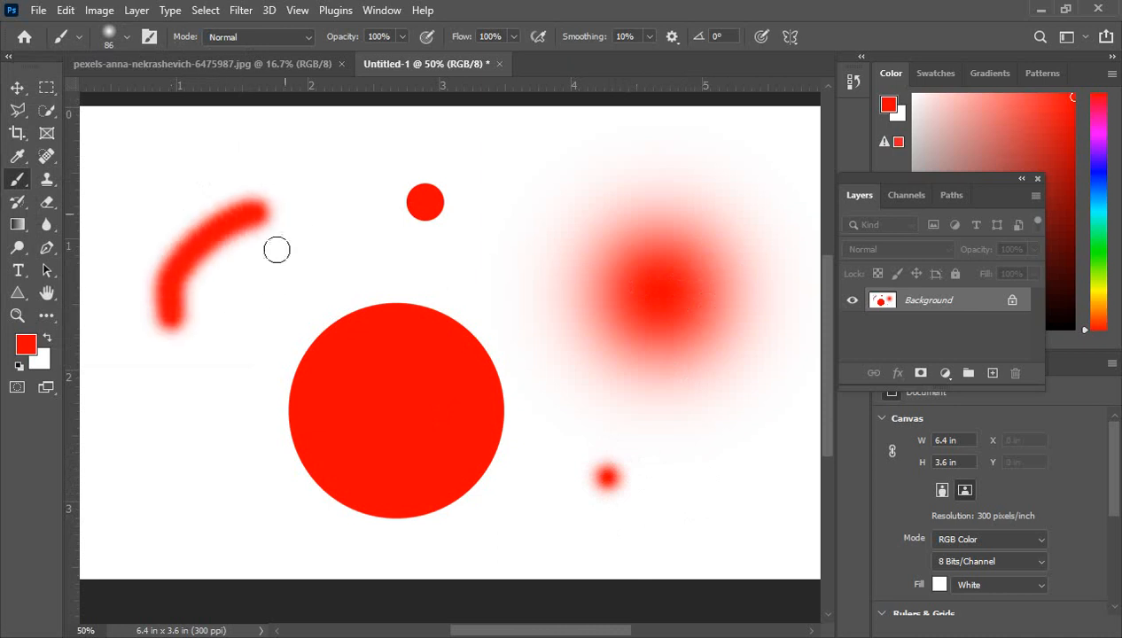
With the 86 px soft brush, paint another red dot near the canvas's upper edge and two arcs above the large circle
left_click(127, 38)
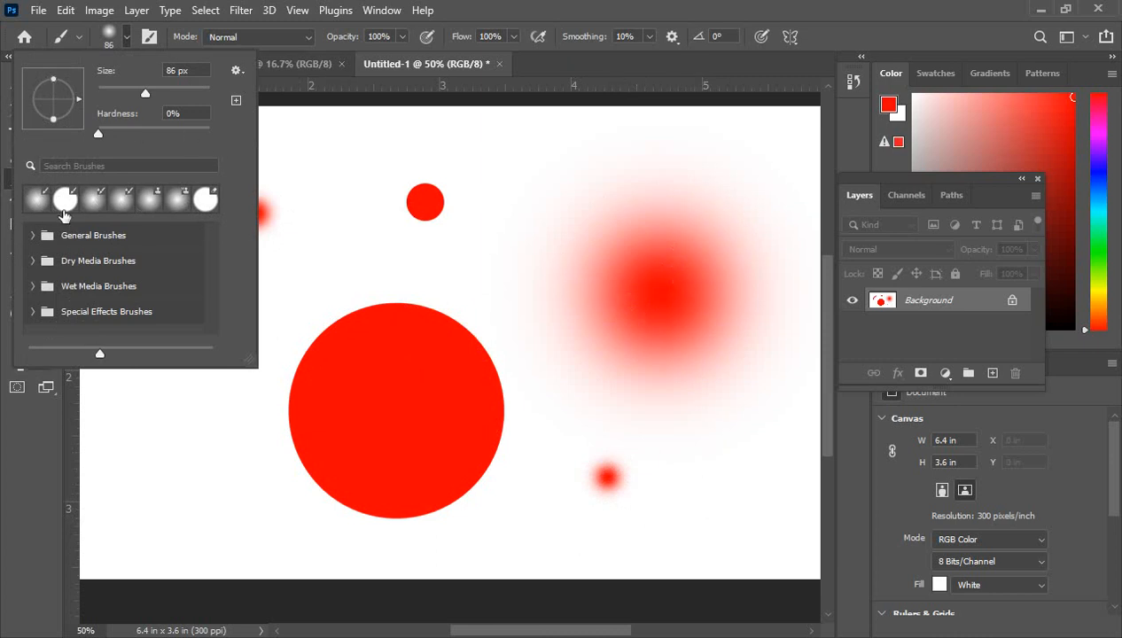
left_click(39, 202)
left_click(330, 150)
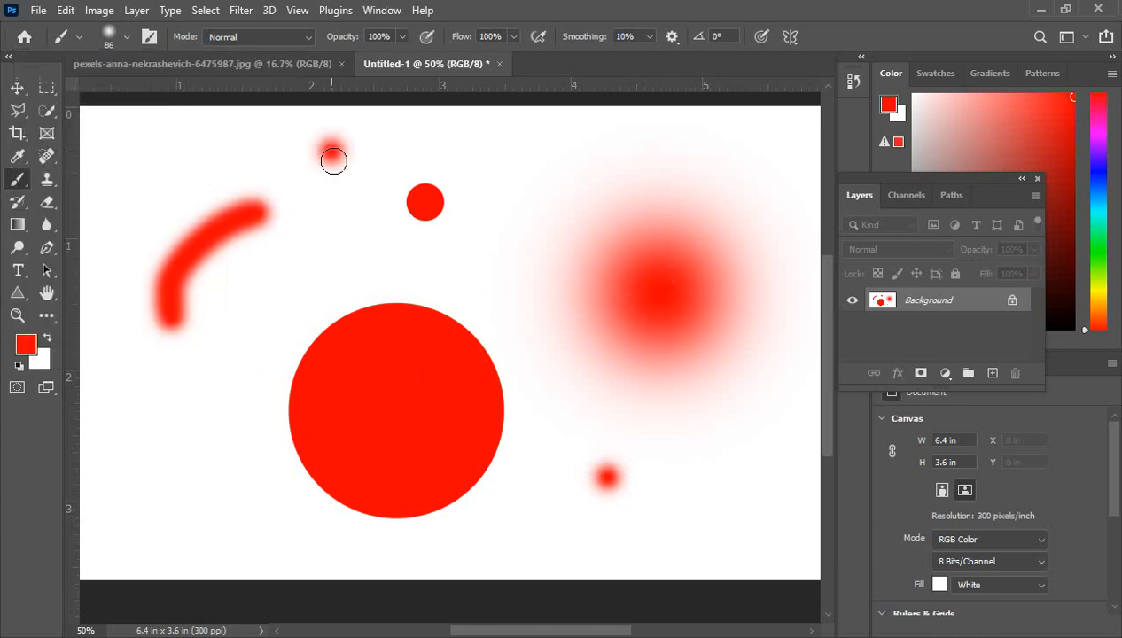
left_click_drag(323, 270, 593, 253)
left_click_drag(690, 184, 479, 150)
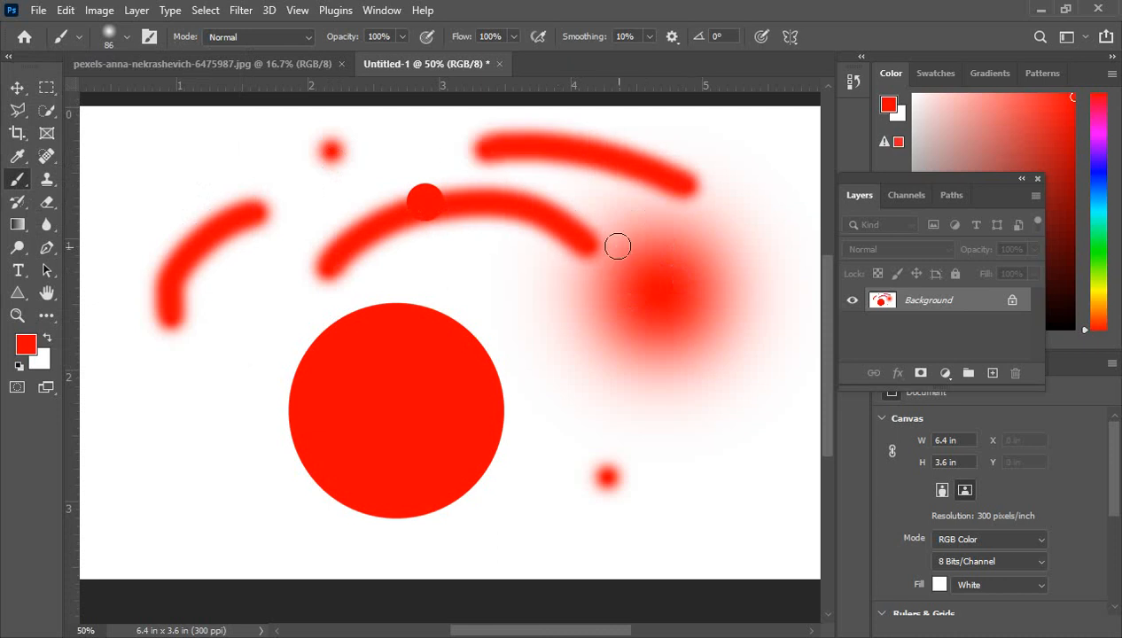
Reduce the soft brush size to 60 px
scroll(596, 262, "down", 1)
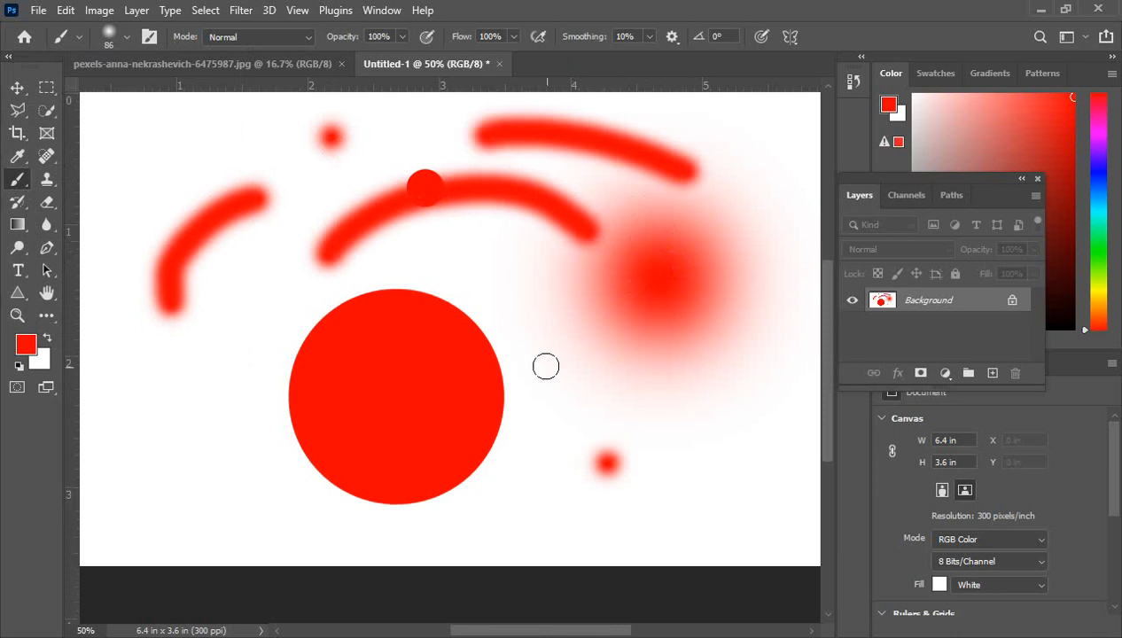
key("bracketleft")
key("bracketleft")
scroll(483, 295, "down", 2)
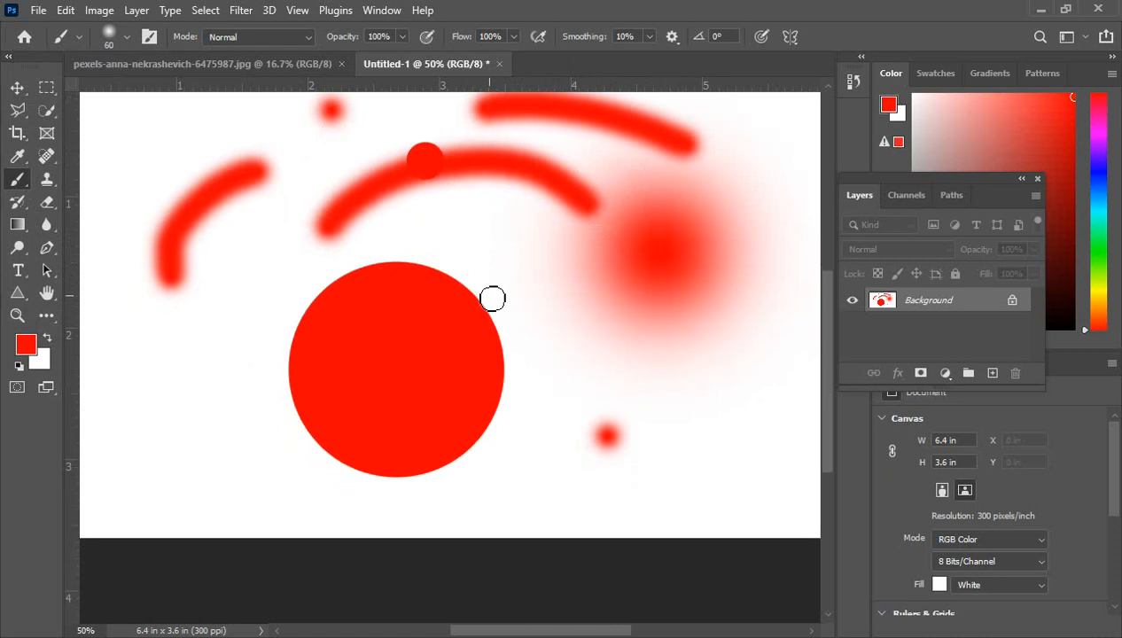
scroll(578, 381, "up", 2)
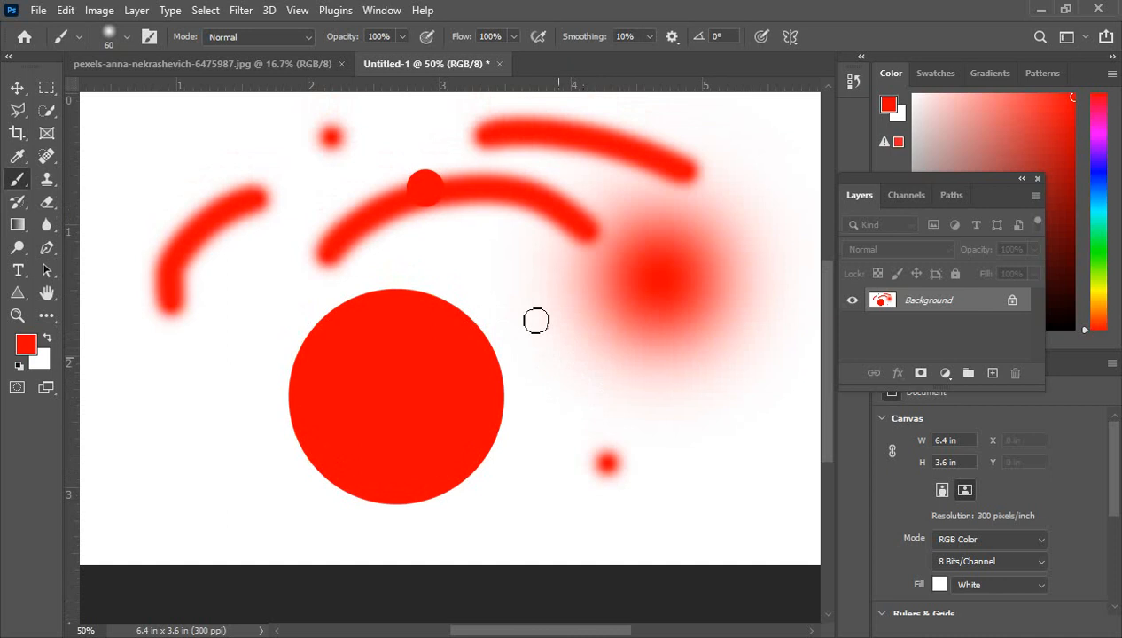
left_click(509, 288, "ctrl")
left_click_drag(498, 315, 565, 330)
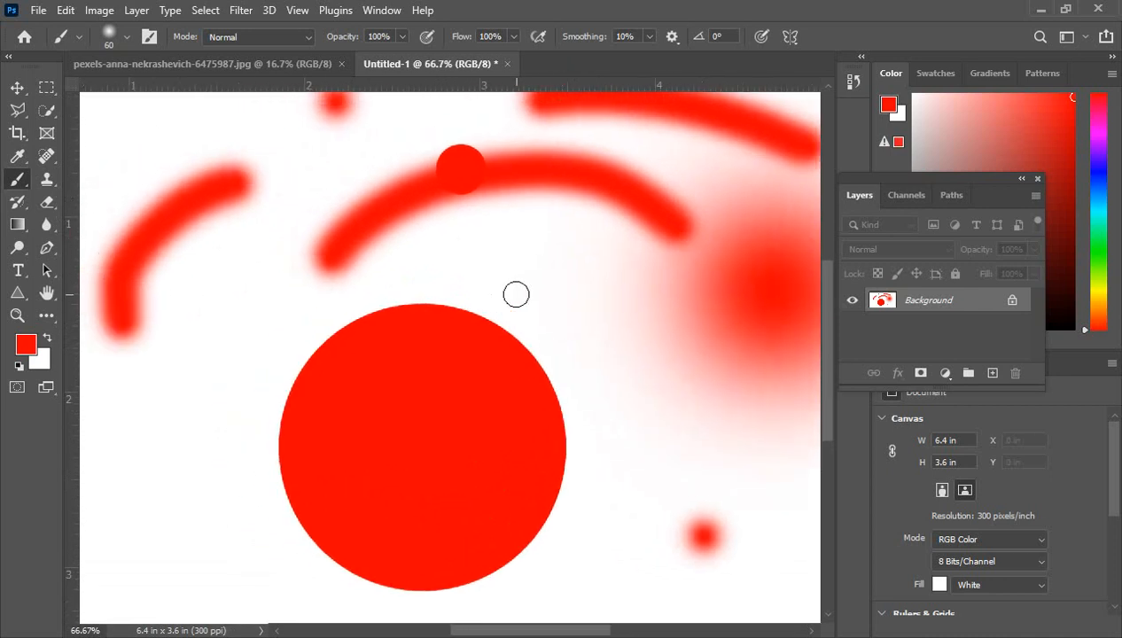
scroll(516, 295, "down", 3)
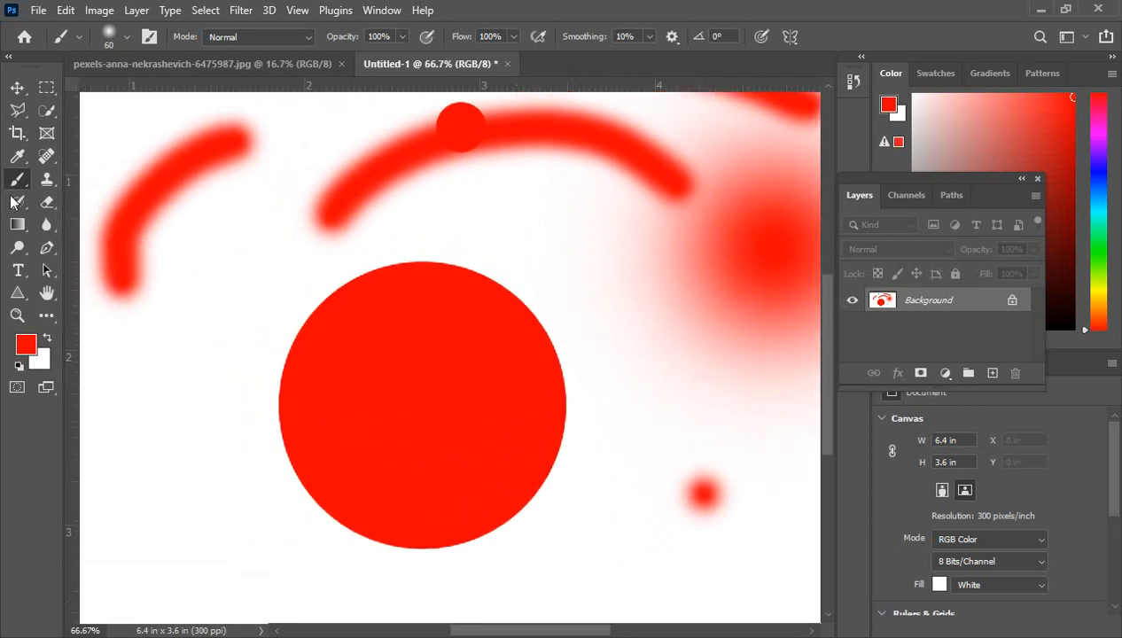
Select the Pencil tool and switch to the pexels-anna-nekrashevich-6475987.jpg portrait, at 66.7% zoom on the eye
right_click(18, 180)
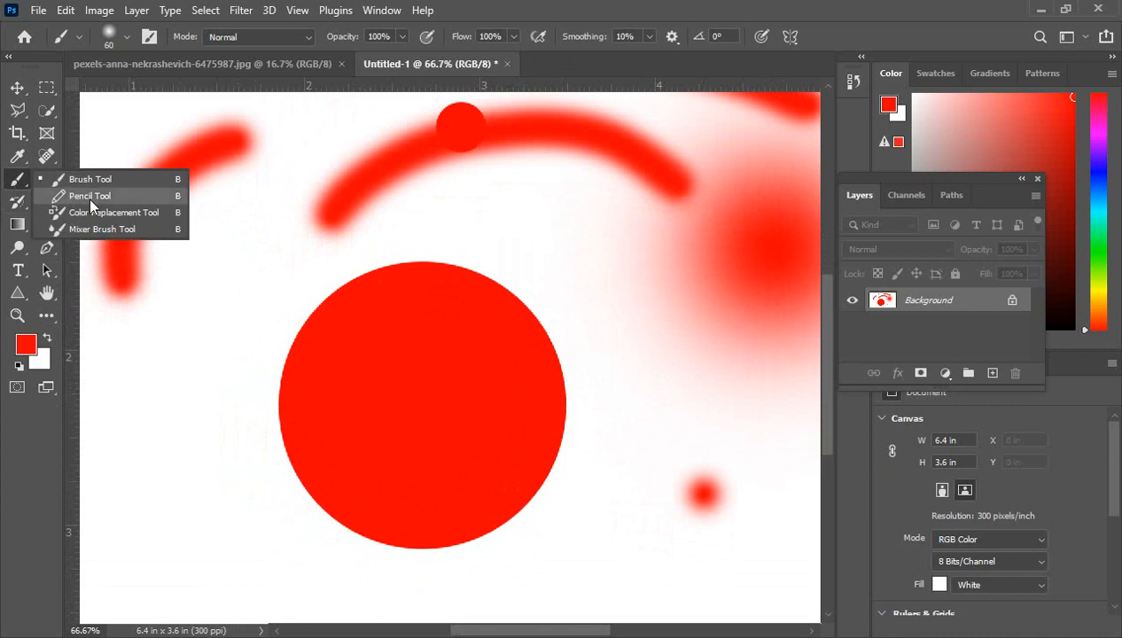
left_click(90, 195)
left_click(178, 62)
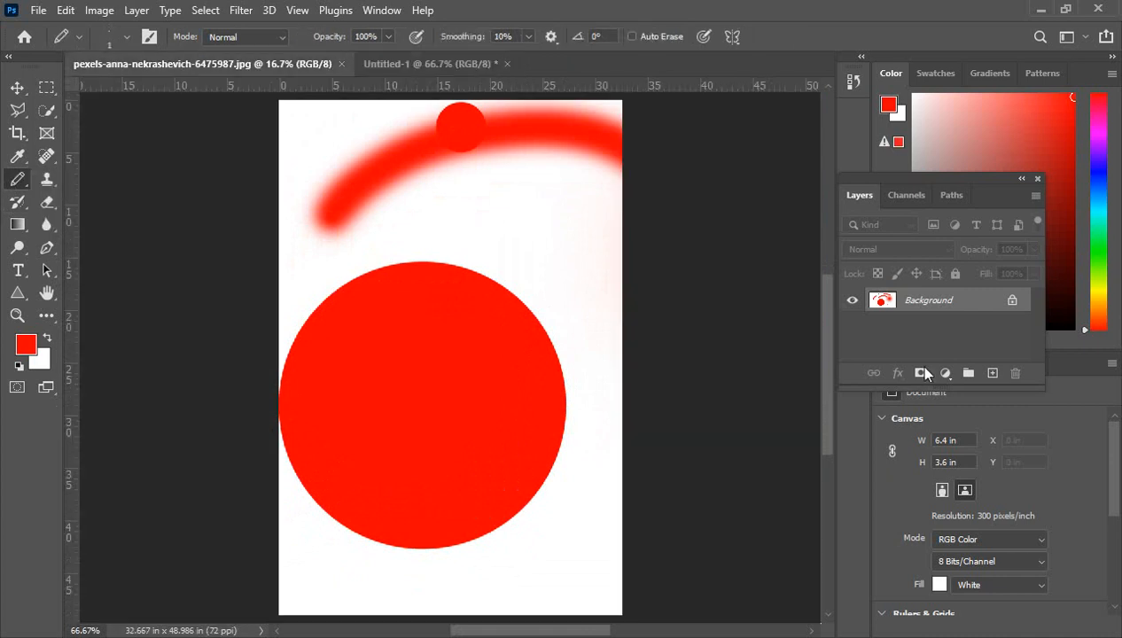
left_click(463, 179)
left_click(467, 188)
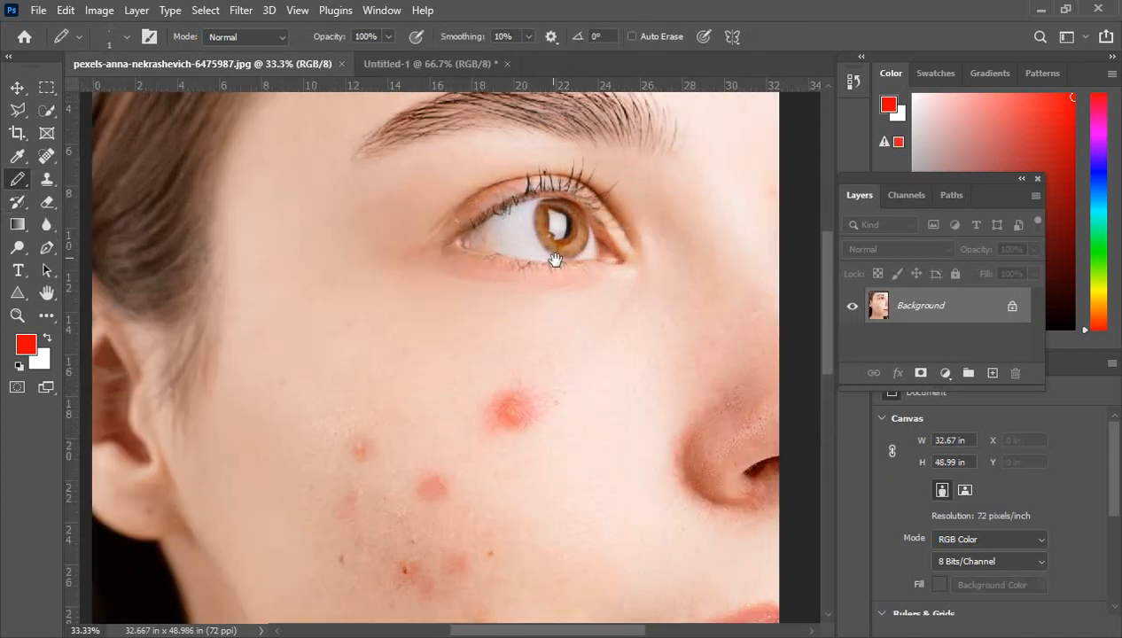
left_click(520, 244)
left_click(534, 278)
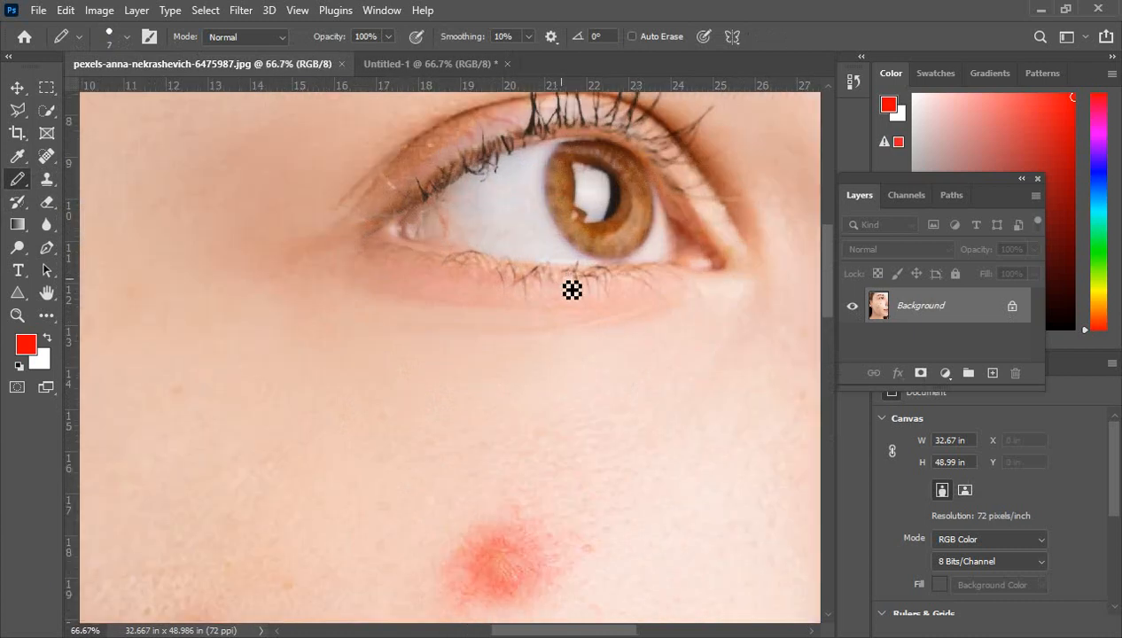
Try a short red 15 px pencil stroke along the left end of the lower eyelid and undo it
key("bracketright")
key("bracketright")
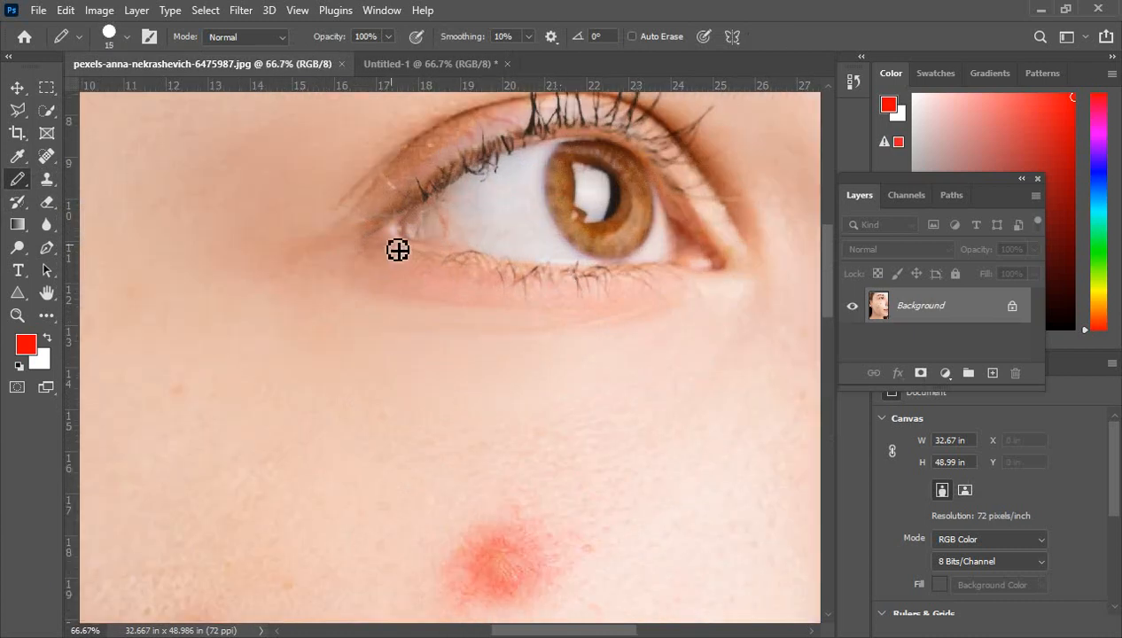
left_click_drag(379, 245, 429, 254)
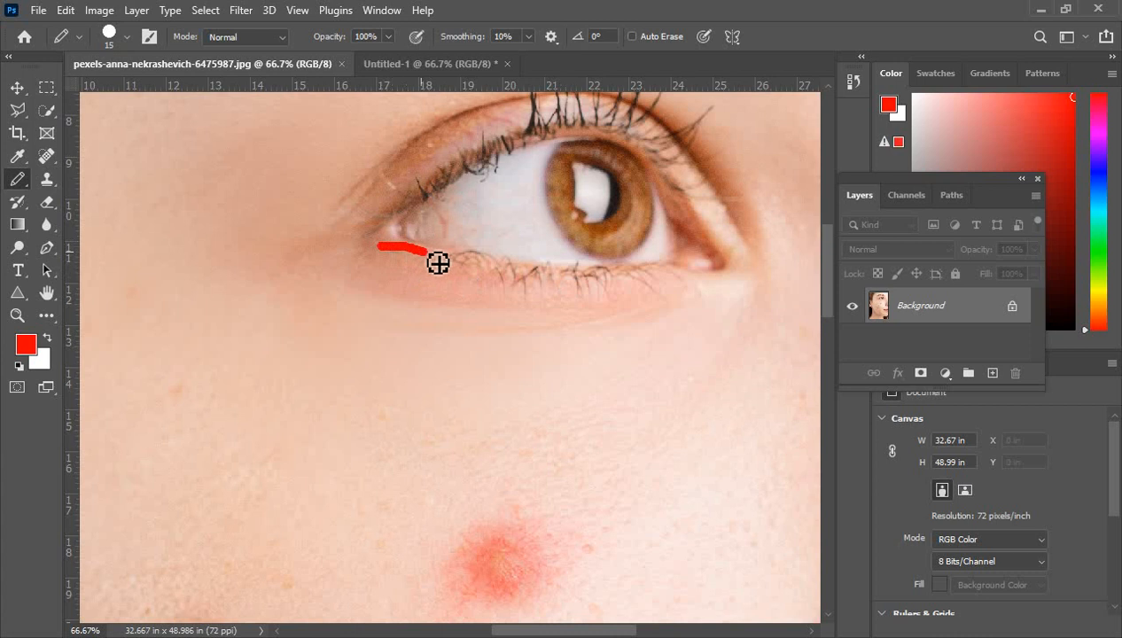
key("ctrl+z")
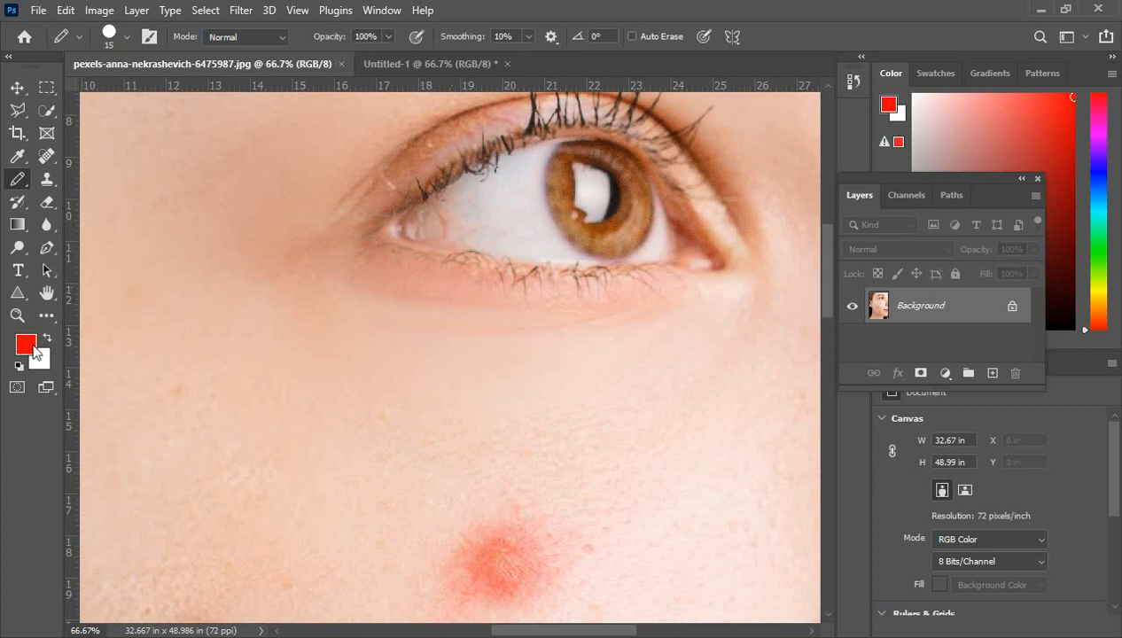
Set the foreground colour to dark grey and trace the eye's outline with a 10 px pencil stroke
left_click(26, 344)
left_click_drag(664, 326, 662, 366)
left_click(1054, 192)
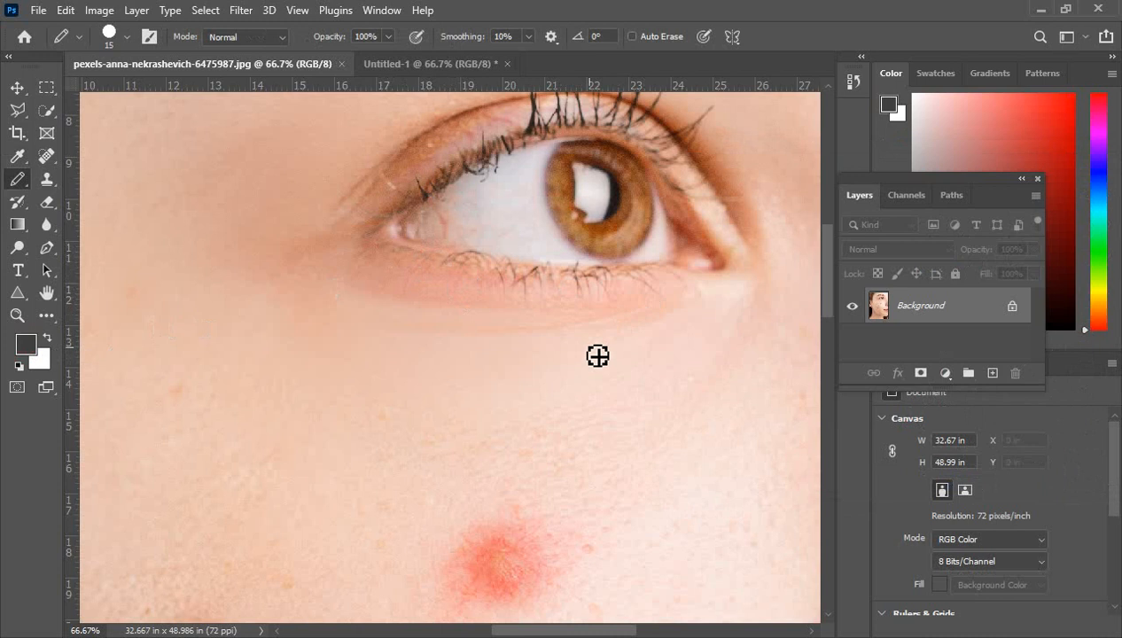
key("bracketleft")
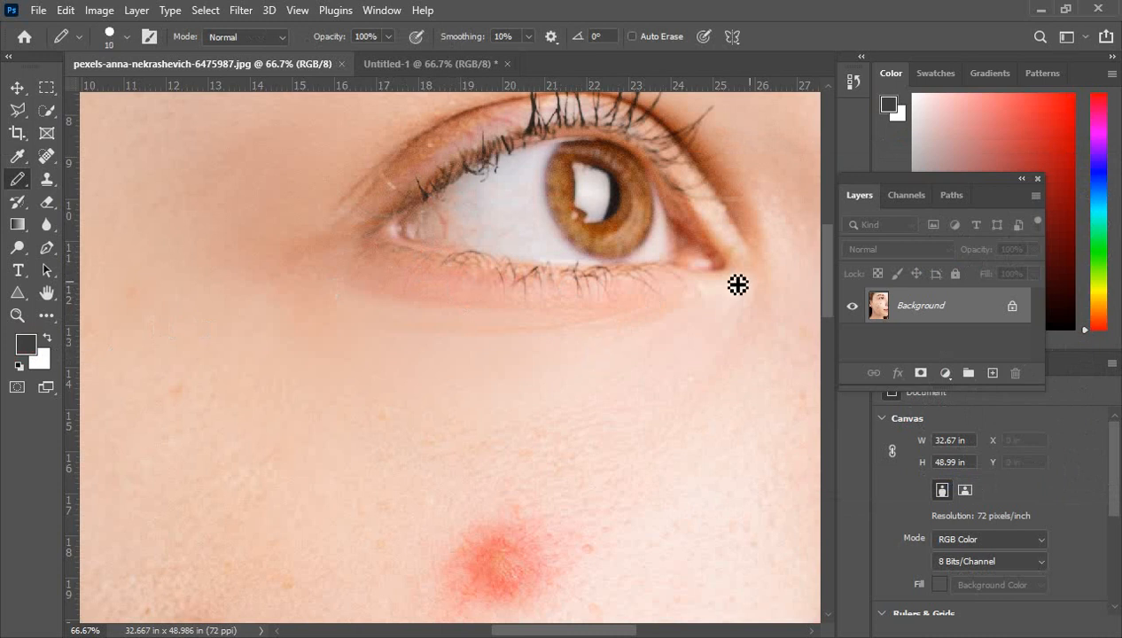
mouse_move(725, 275)
left_mouse_down()
mouse_move(524, 281)
mouse_move(434, 263)
mouse_move(393, 236)
mouse_move(483, 167)
mouse_move(598, 137)
mouse_move(631, 142)
mouse_move(688, 197)
mouse_move(736, 280)
mouse_move(727, 282)
left_mouse_up()
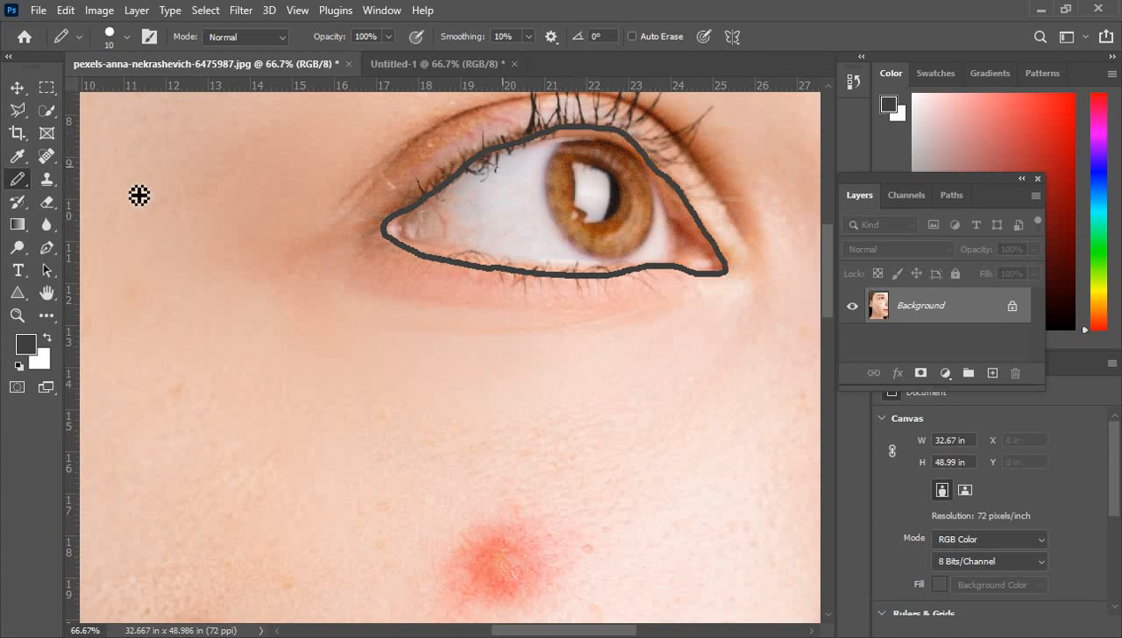
key("v")
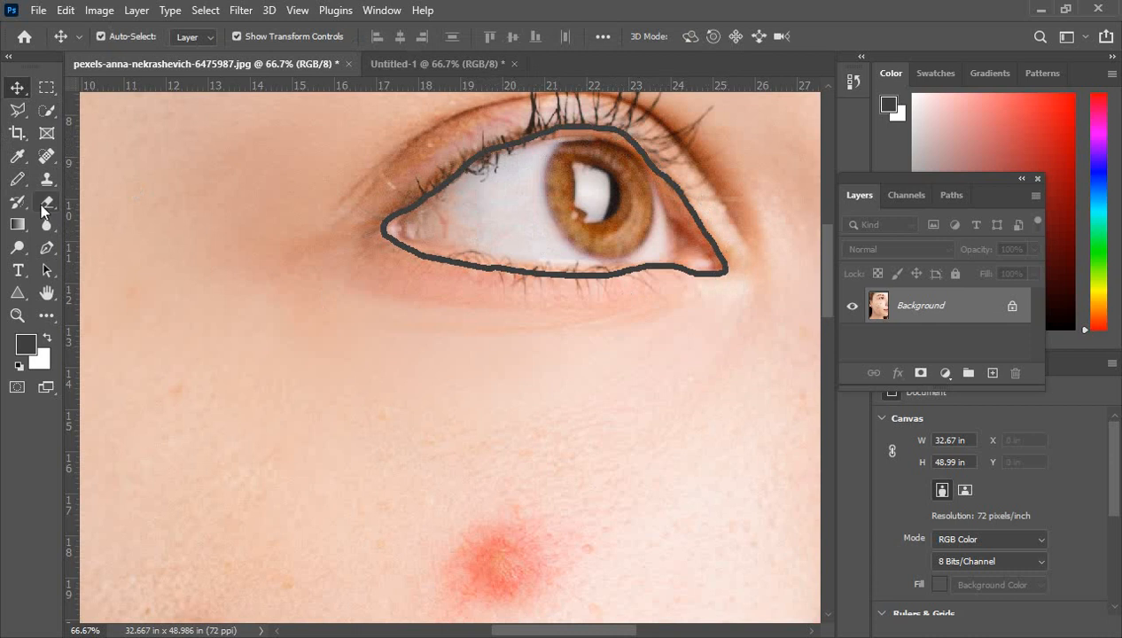
left_click_drag(17, 179, 78, 198)
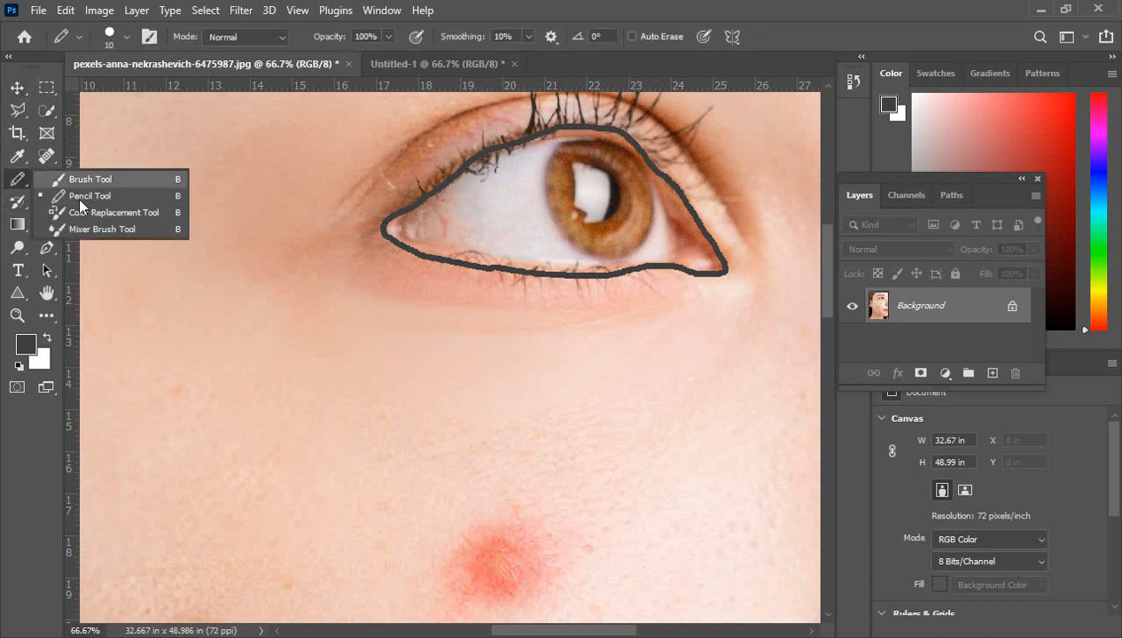
left_click(78, 197)
scroll(501, 461, "down", 1)
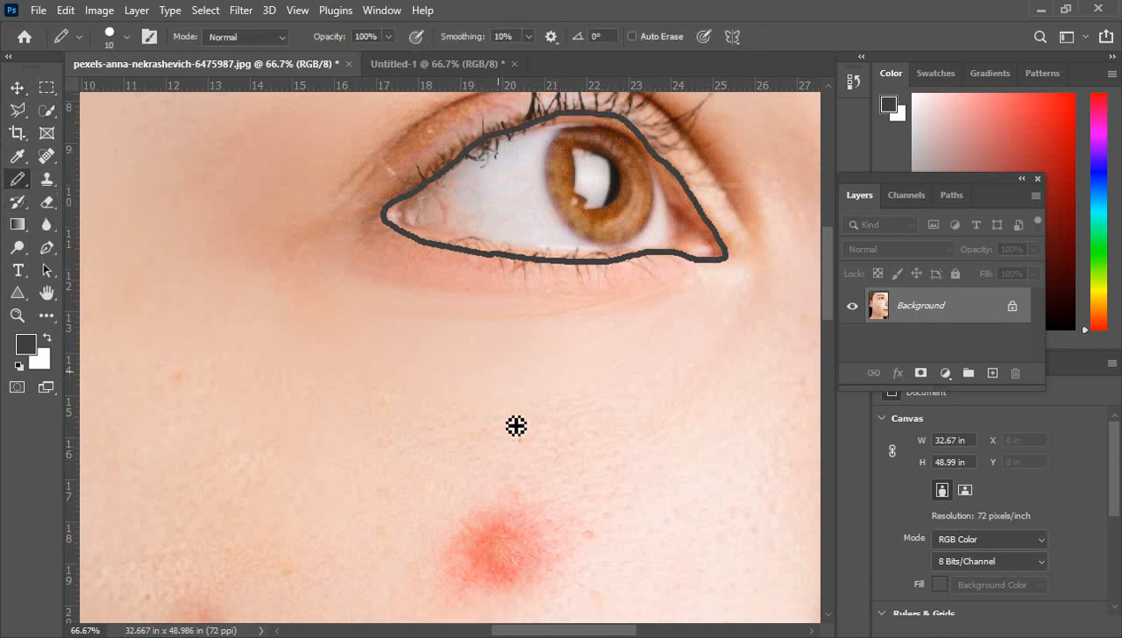
Add a new layer and paint over the whole eyebrow with dark grey 40 px pencil strokes
left_click(991, 373)
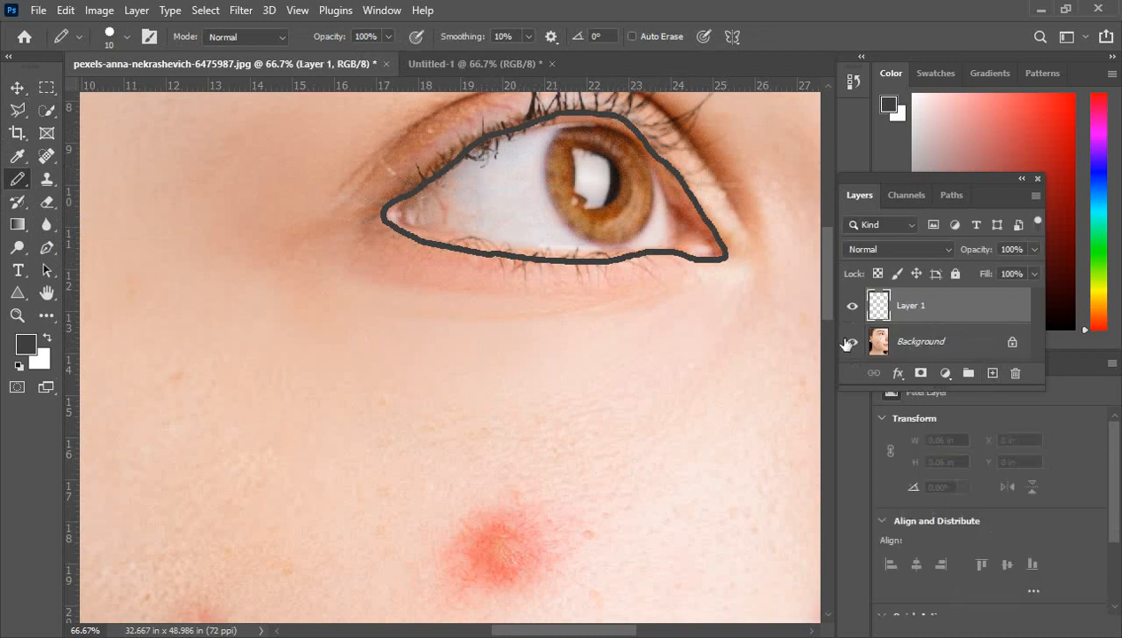
scroll(567, 390, "up", 3)
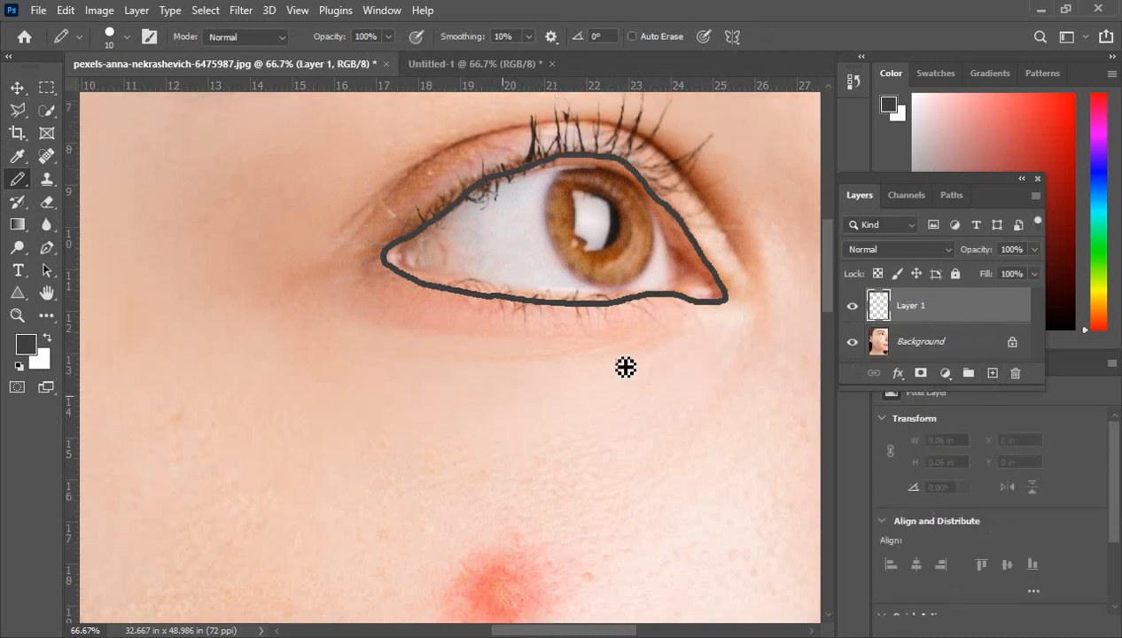
scroll(656, 346, "up", 3)
scroll(646, 319, "up", 3)
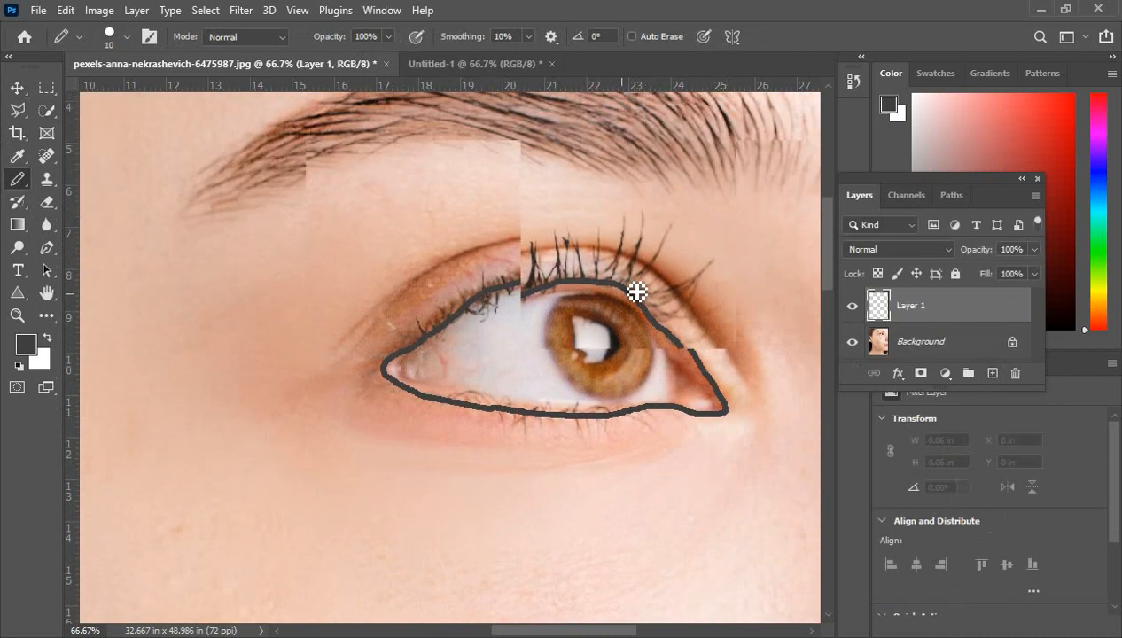
key("bracketright")
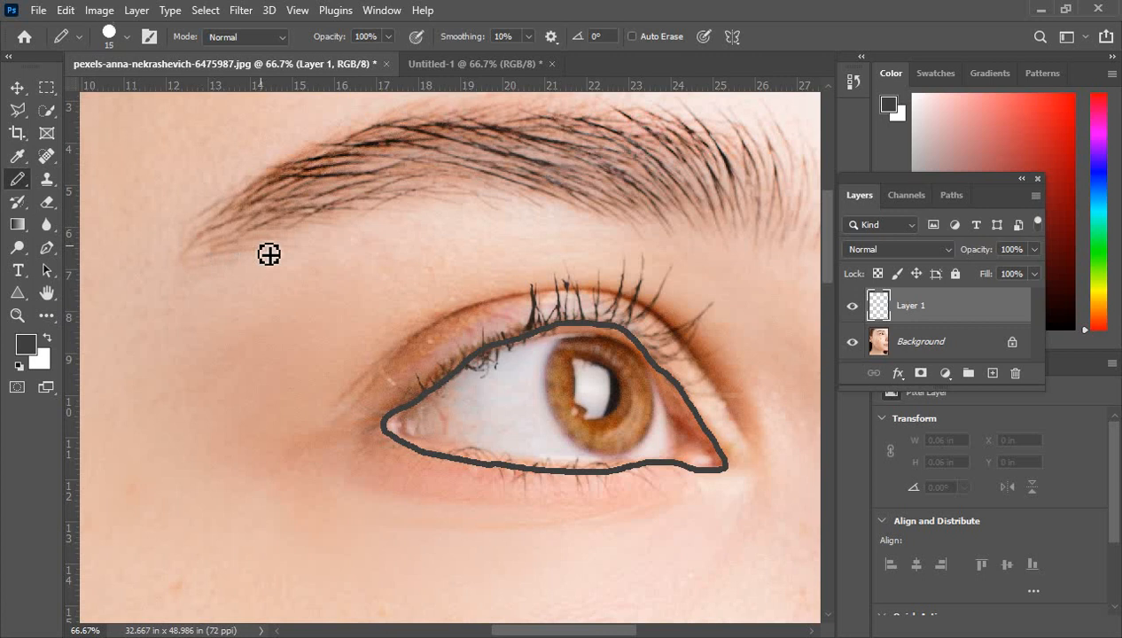
key("bracketright")
key("bracketright")
mouse_move(204, 246)
left_mouse_down()
mouse_move(324, 169)
mouse_move(456, 142)
left_mouse_up()
mouse_move(544, 128)
left_mouse_down()
mouse_move(632, 124)
mouse_move(718, 154)
mouse_move(755, 174)
mouse_move(794, 220)
mouse_move(734, 224)
mouse_move(474, 170)
mouse_move(318, 187)
mouse_move(195, 250)
mouse_move(334, 145)
mouse_move(452, 114)
mouse_move(326, 159)
mouse_move(493, 135)
mouse_move(449, 116)
mouse_move(417, 142)
mouse_move(545, 147)
mouse_move(630, 132)
mouse_move(772, 213)
mouse_move(599, 156)
mouse_move(647, 166)
left_mouse_up()
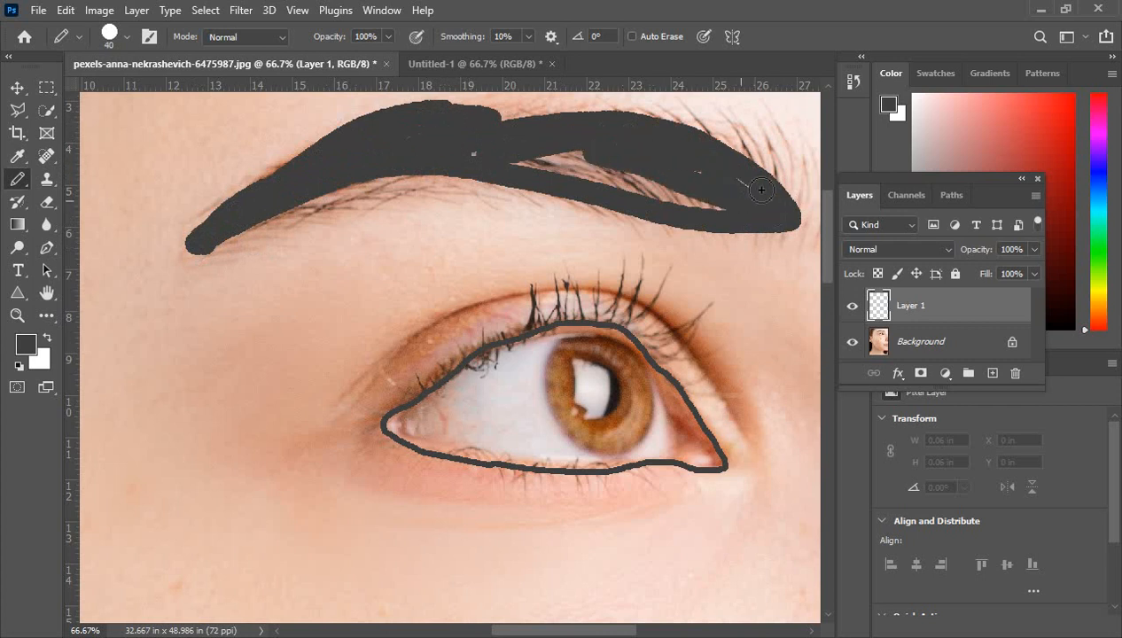
mouse_move(697, 194)
left_mouse_down()
mouse_move(540, 159)
mouse_move(563, 154)
left_mouse_up()
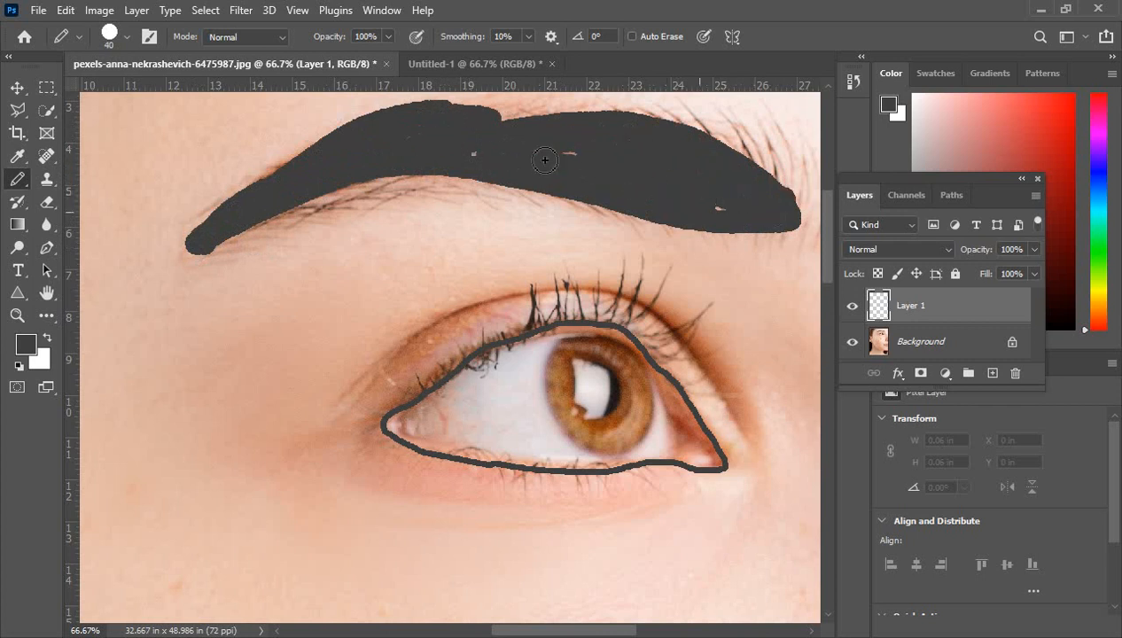
Try the Hue blend mode on the painted layer and undo it along with the eyebrow strokes
left_click(942, 253)
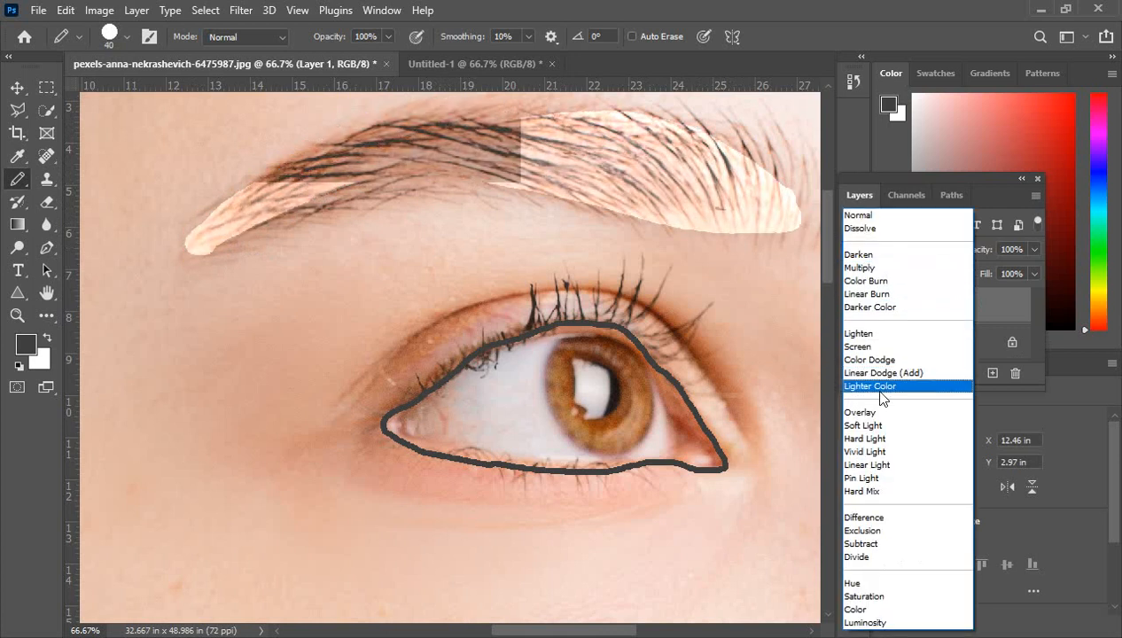
left_click(860, 585)
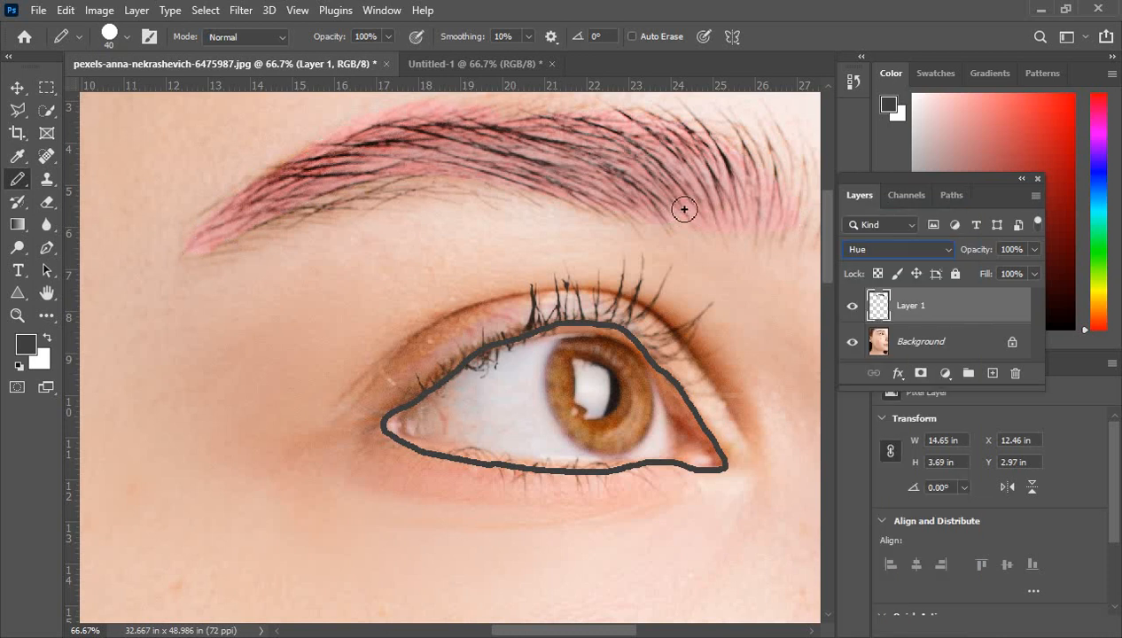
key("ctrl+z")
key("ctrl+z")
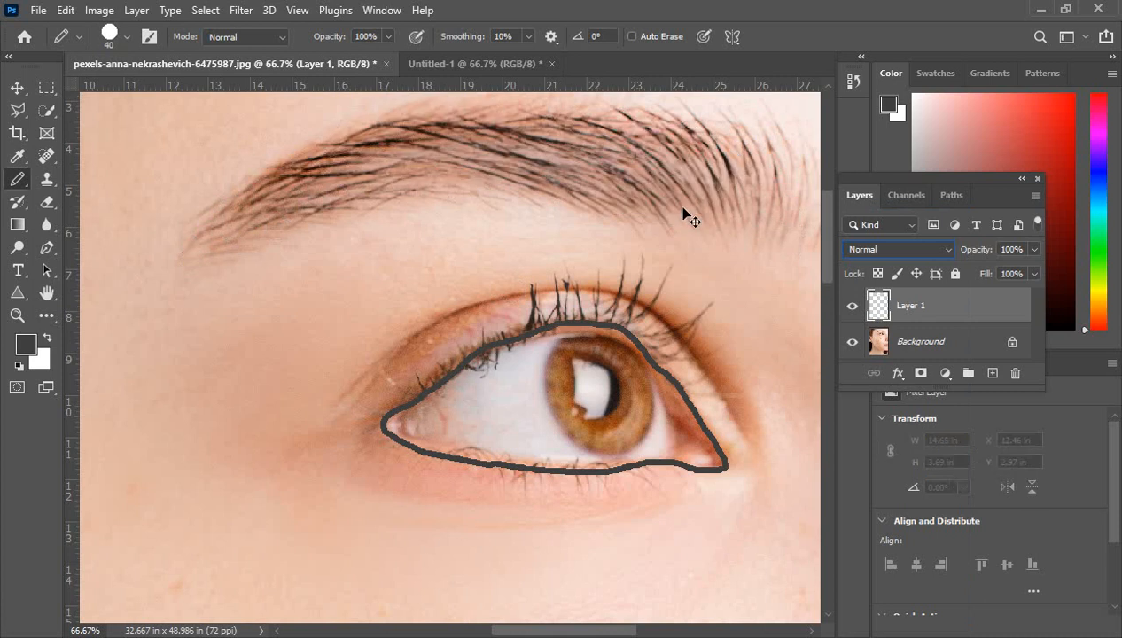
Undo the added layer and the dark grey pencil outline around the eye
key("ctrl+minus")
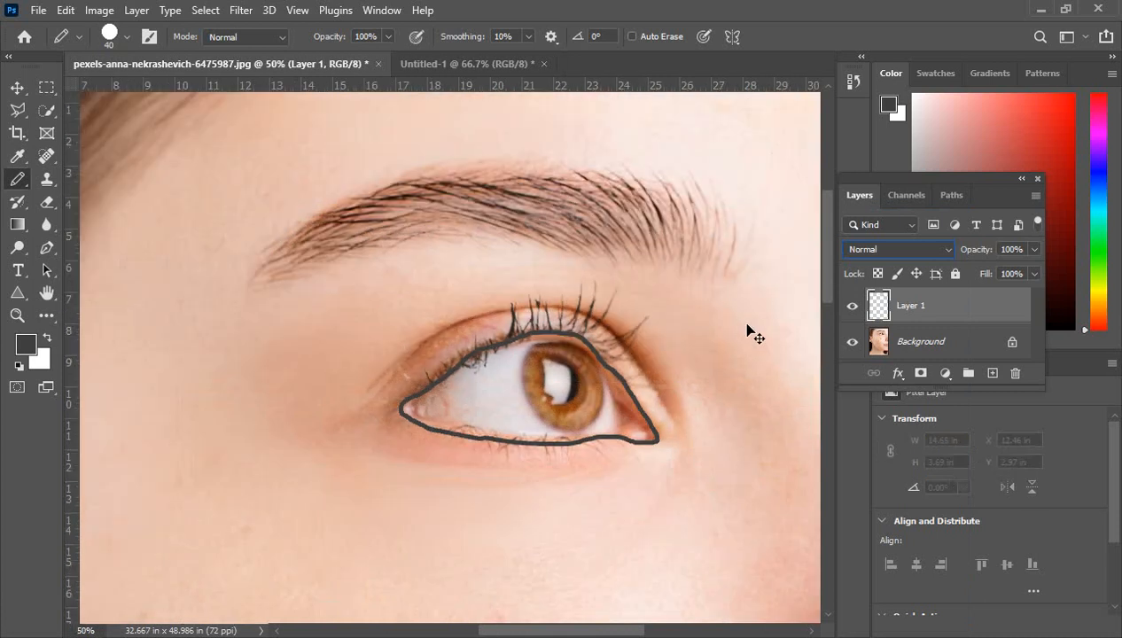
key("ctrl+z")
key("ctrl+z")
key("ctrl+z")
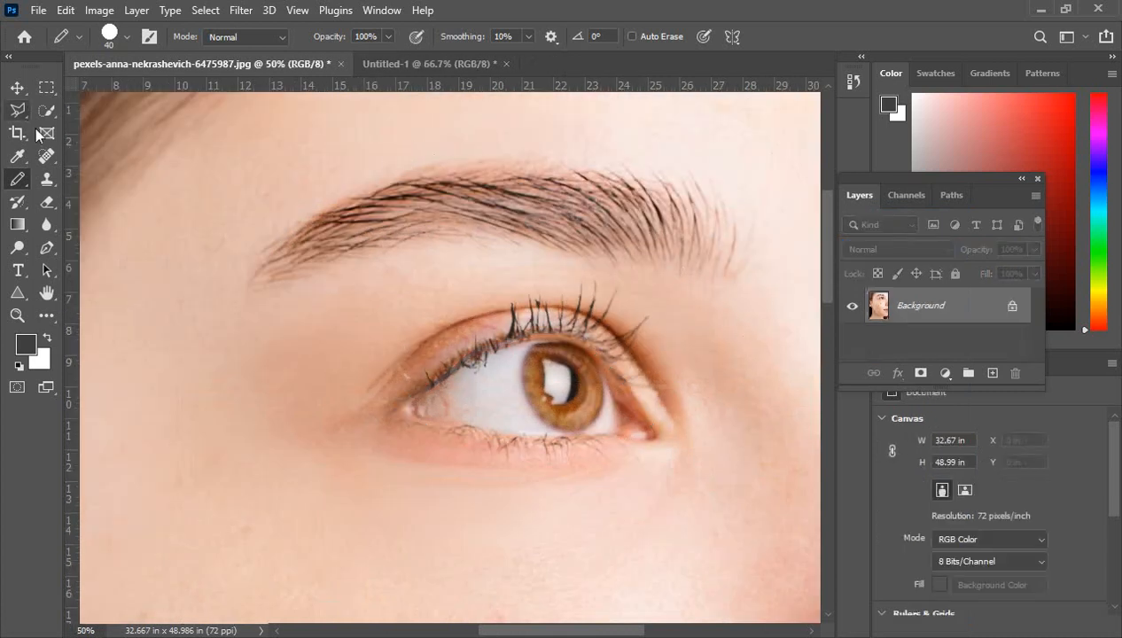
Scribble dark grey 40 px Pencil tool strokes over the eyebrow directly on the Background layer
right_click(19, 178)
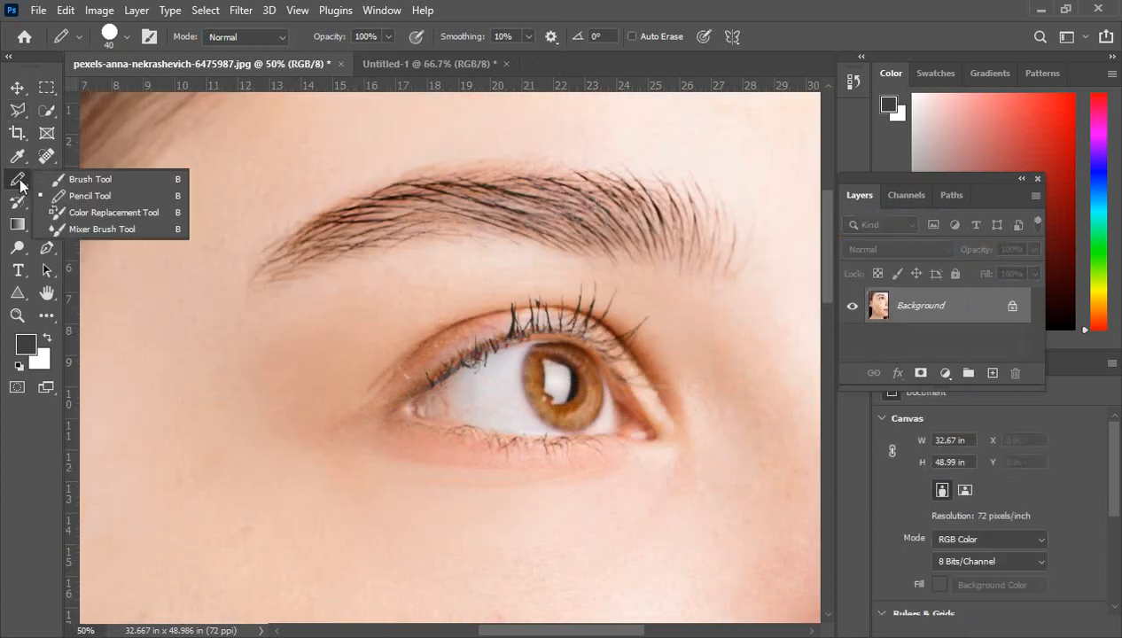
left_click(90, 196)
left_click(126, 37)
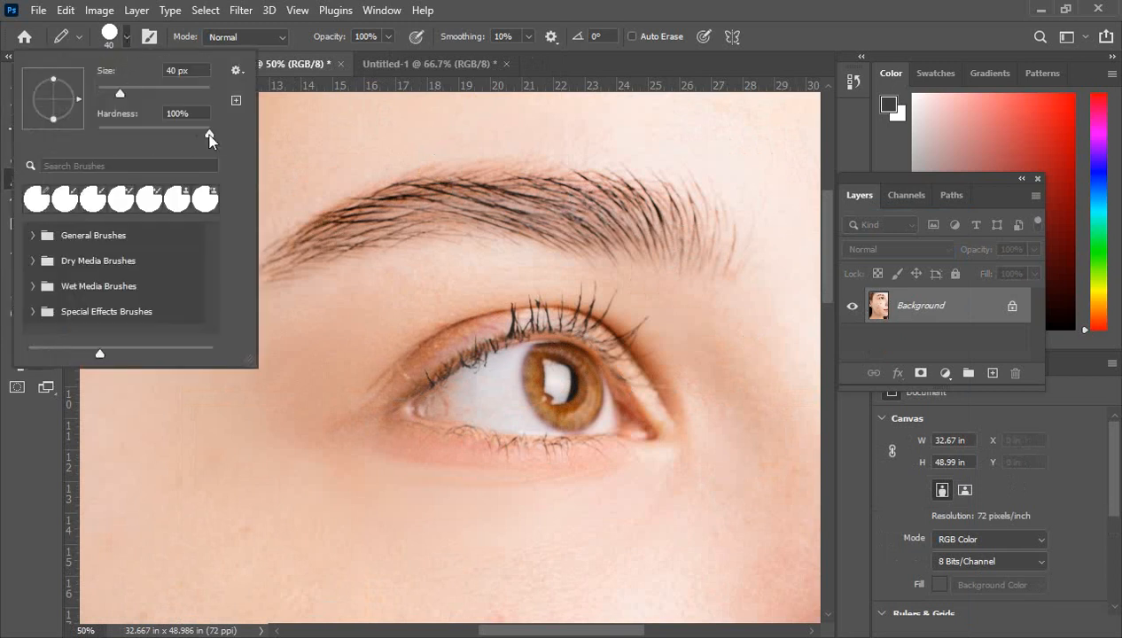
left_click_drag(65, 132, 66, 132)
mouse_move(390, 215)
left_mouse_down()
mouse_move(523, 204)
mouse_move(466, 195)
mouse_move(464, 216)
mouse_move(679, 239)
left_mouse_up()
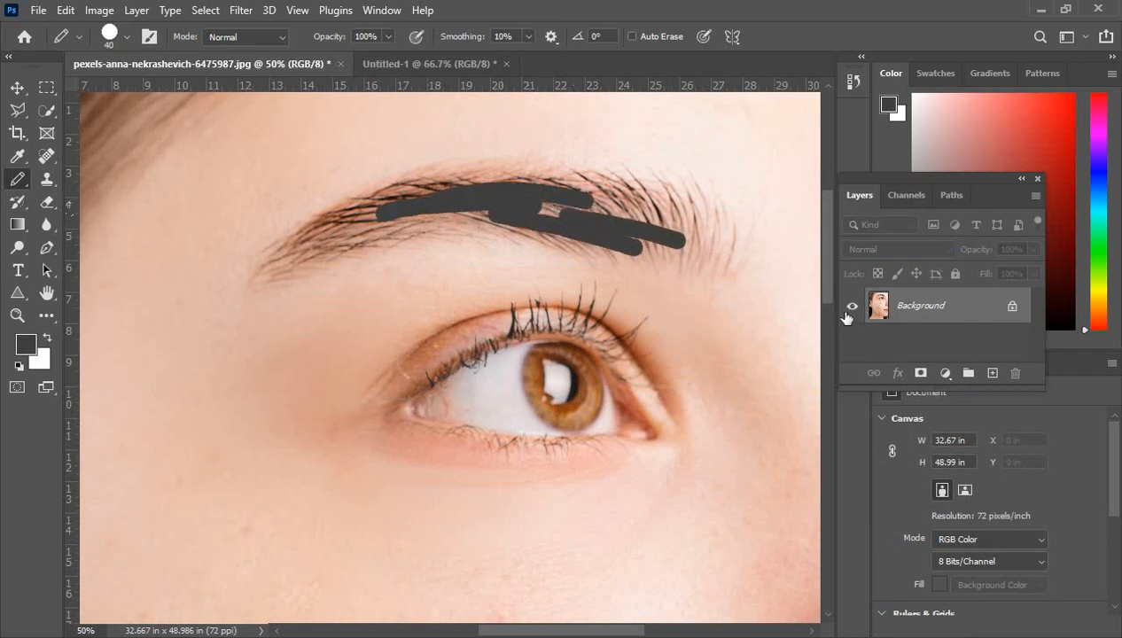
Add a new layer and draw a dark grey 40 px pencil stroke along the upper eyelid
left_click(993, 373)
left_click(402, 391)
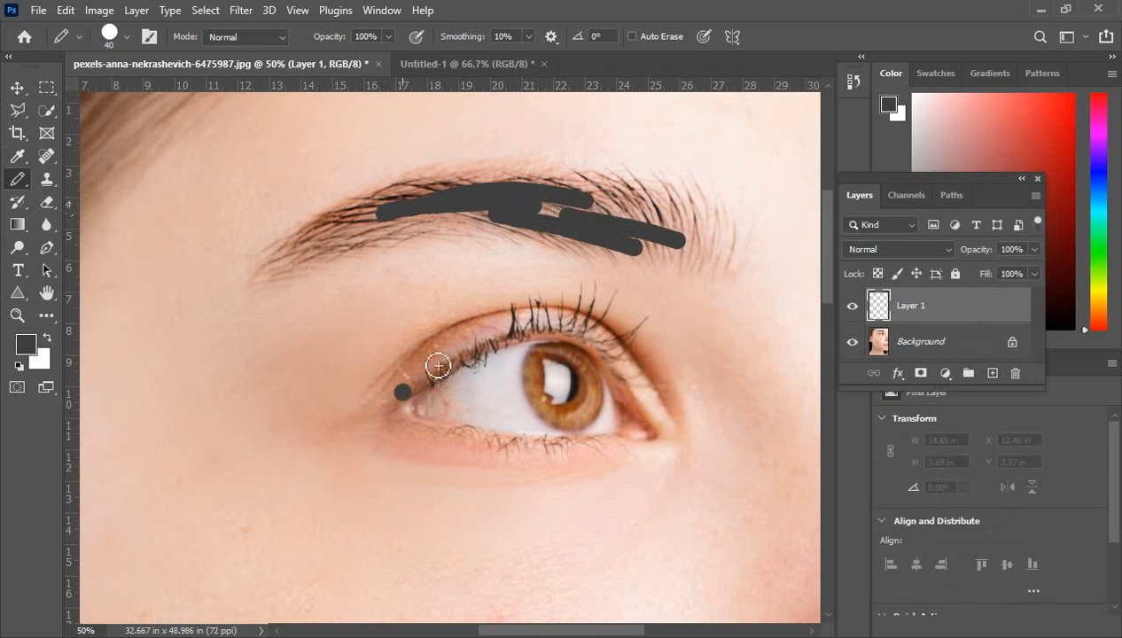
mouse_move(437, 366)
left_mouse_down()
mouse_move(487, 337)
mouse_move(561, 327)
mouse_move(613, 343)
mouse_move(683, 422)
mouse_move(694, 452)
left_mouse_up()
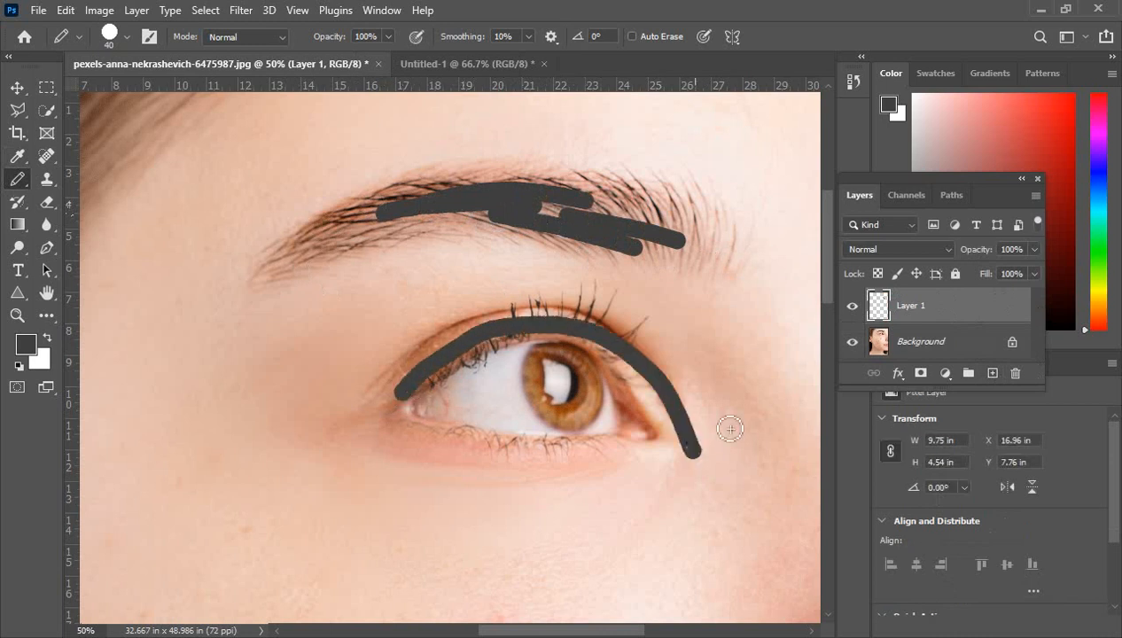
Lower the eyelid stroke layer's fill to 46% and its opacity to 79%
left_click(1035, 278)
left_click_drag(989, 299, 987, 298)
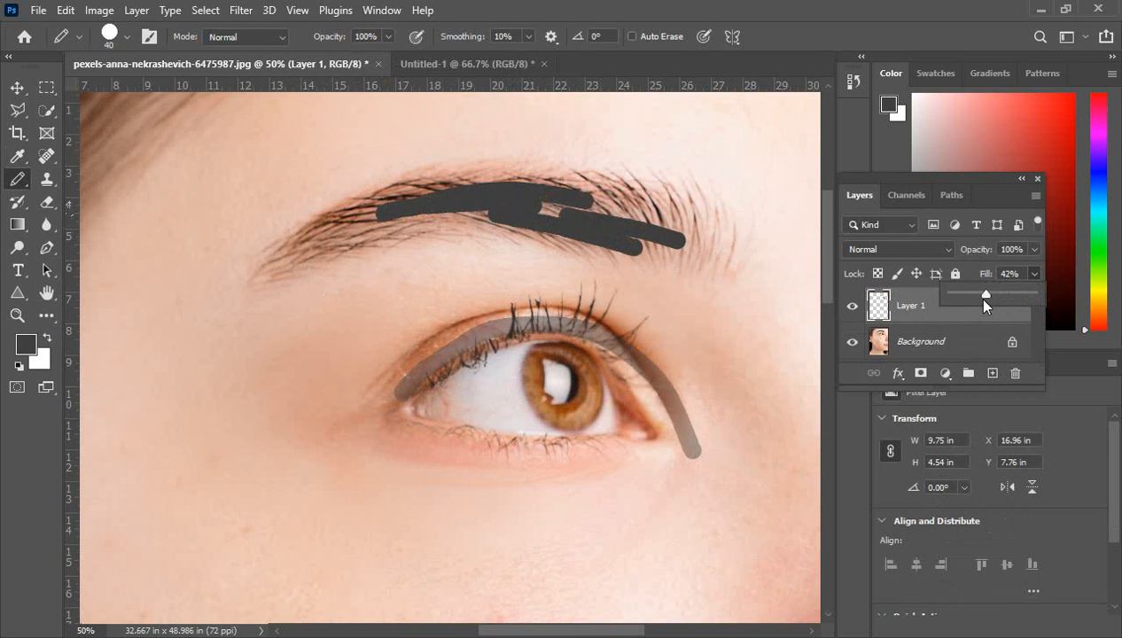
mouse_move(969, 296)
left_mouse_down()
mouse_move(1064, 306)
mouse_move(979, 295)
left_mouse_up()
left_click(1034, 249)
mouse_move(1017, 277)
left_mouse_down()
mouse_move(997, 276)
mouse_move(1026, 277)
left_mouse_up()
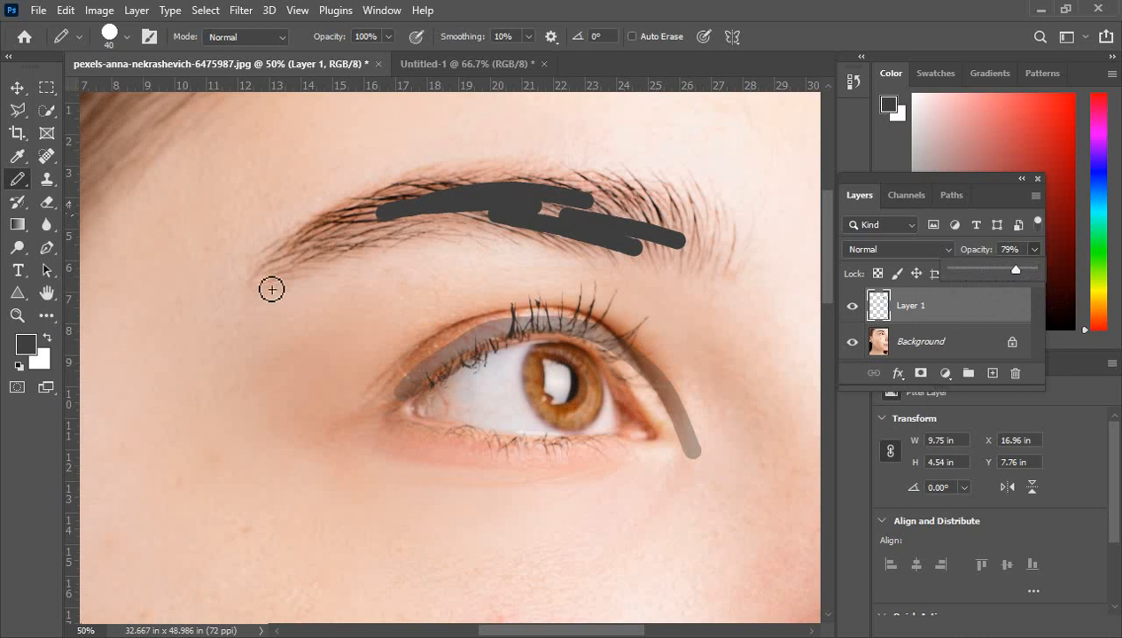
Draw a pencil stroke along the upper edge of the eyebrow on the semi-transparent layer
left_click(266, 273)
mouse_move(266, 272)
left_mouse_down()
mouse_move(386, 207)
mouse_move(456, 187)
mouse_move(626, 189)
mouse_move(713, 247)
left_mouse_up()
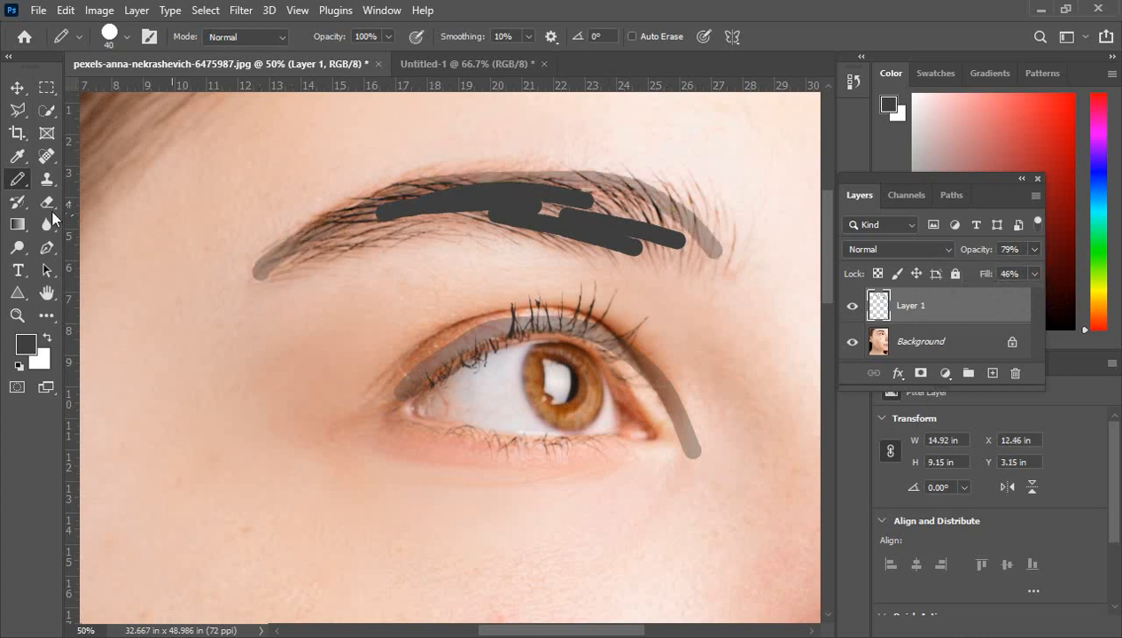
Select the Color Replacement Tool and undo all pencil strokes, layer settings and the added layer on the portrait
right_click(17, 178)
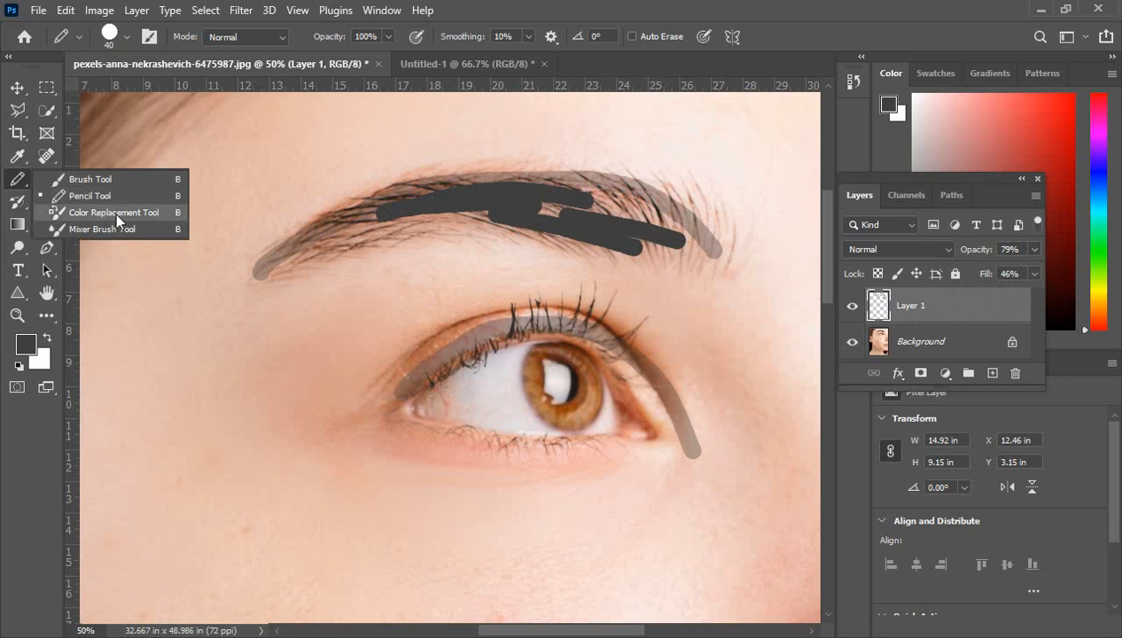
left_click(114, 212)
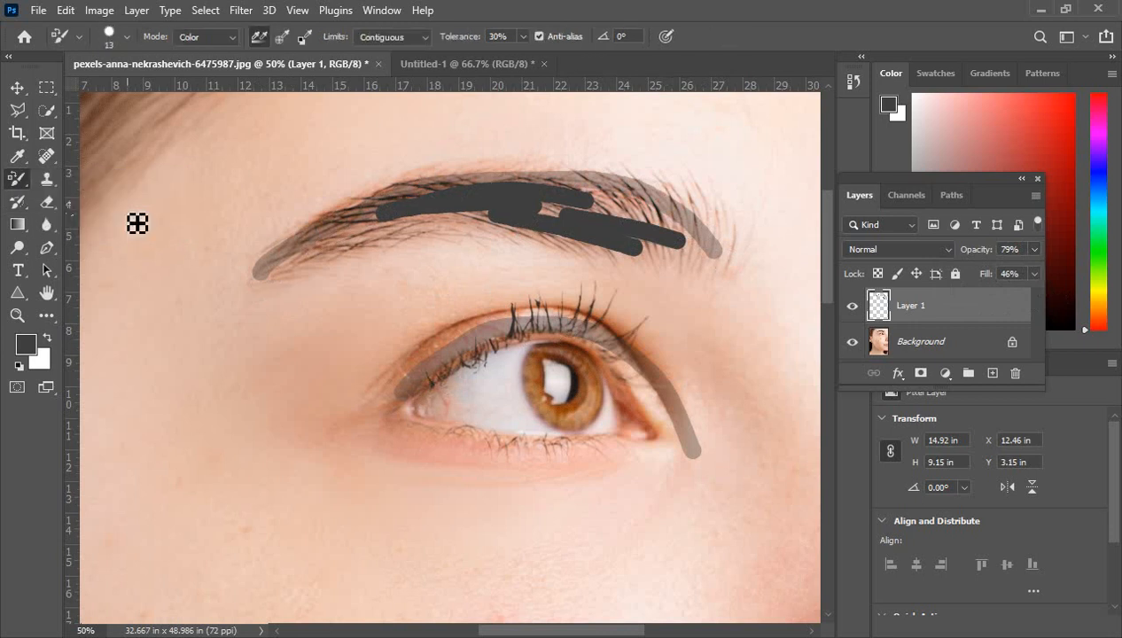
key("ctrl+z")
key("ctrl+z")
key("ctrl+z")
key("ctrl+z")
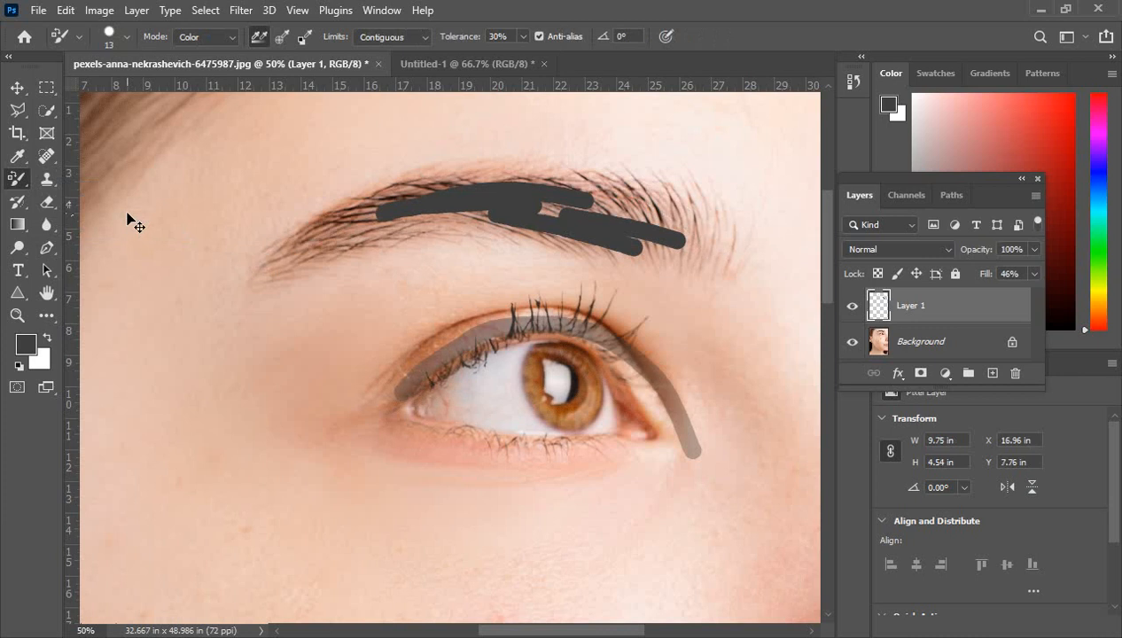
key("ctrl+z")
key("ctrl+z")
key("ctrl+z")
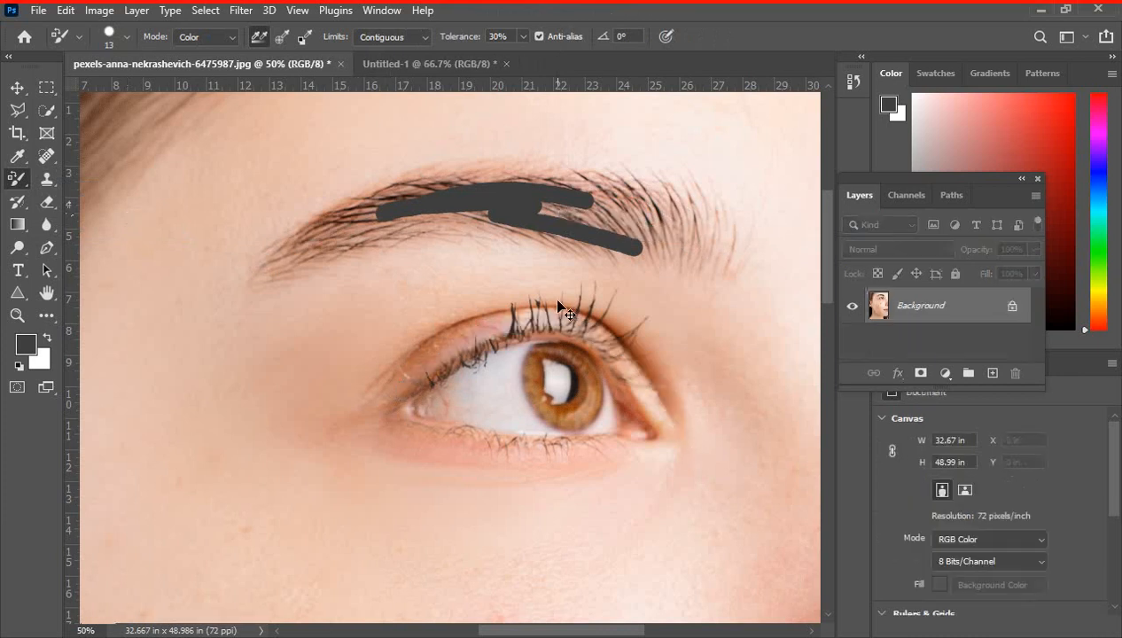
key("ctrl+z")
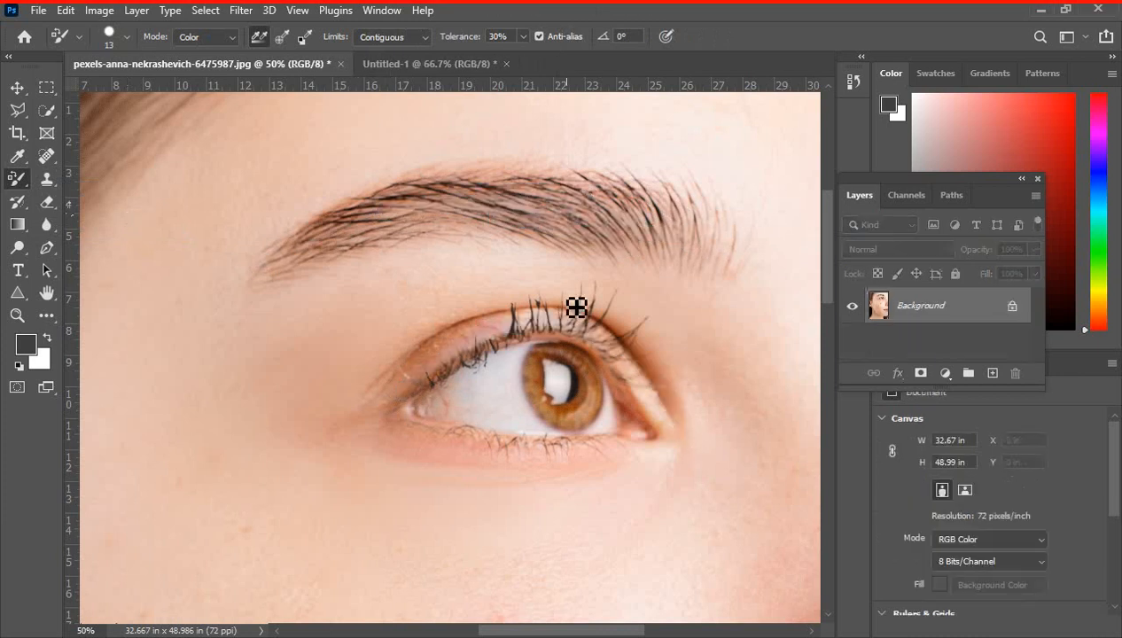
Examine the red blemishes on the cheek up close and return to the whole face
key("ctrl+minus")
key("ctrl+minus")
key("ctrl+minus")
scroll(537, 375, "down", 2)
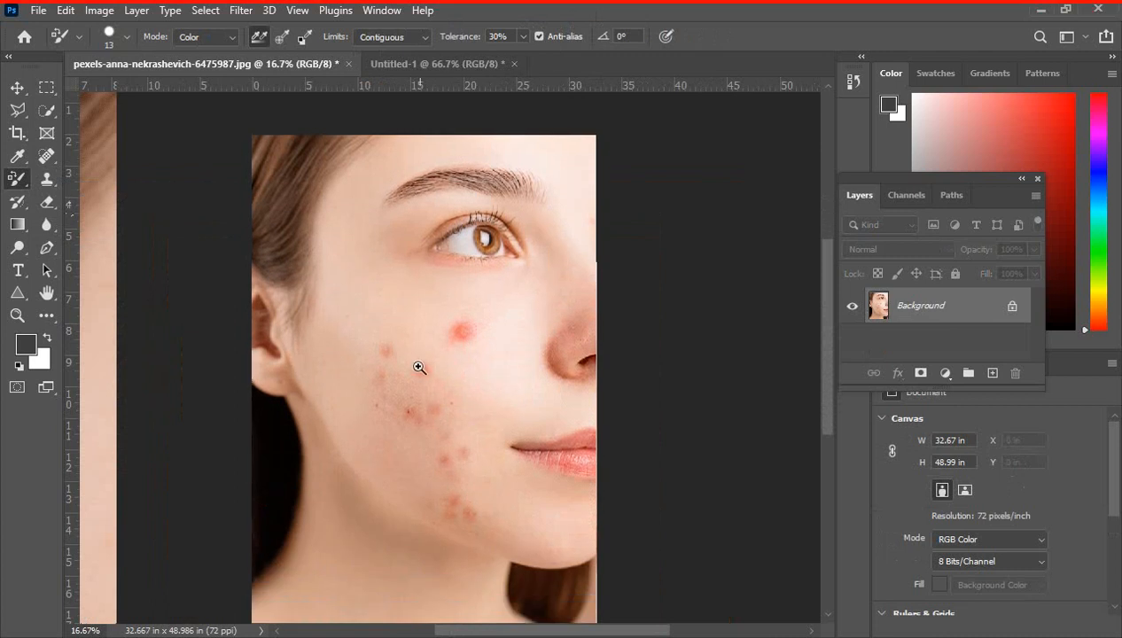
left_click(421, 367, "ctrl")
left_click(443, 390, "ctrl")
left_click_drag(487, 422, 571, 291)
left_click(507, 362, "ctrl")
left_click_drag(560, 228, 529, 436)
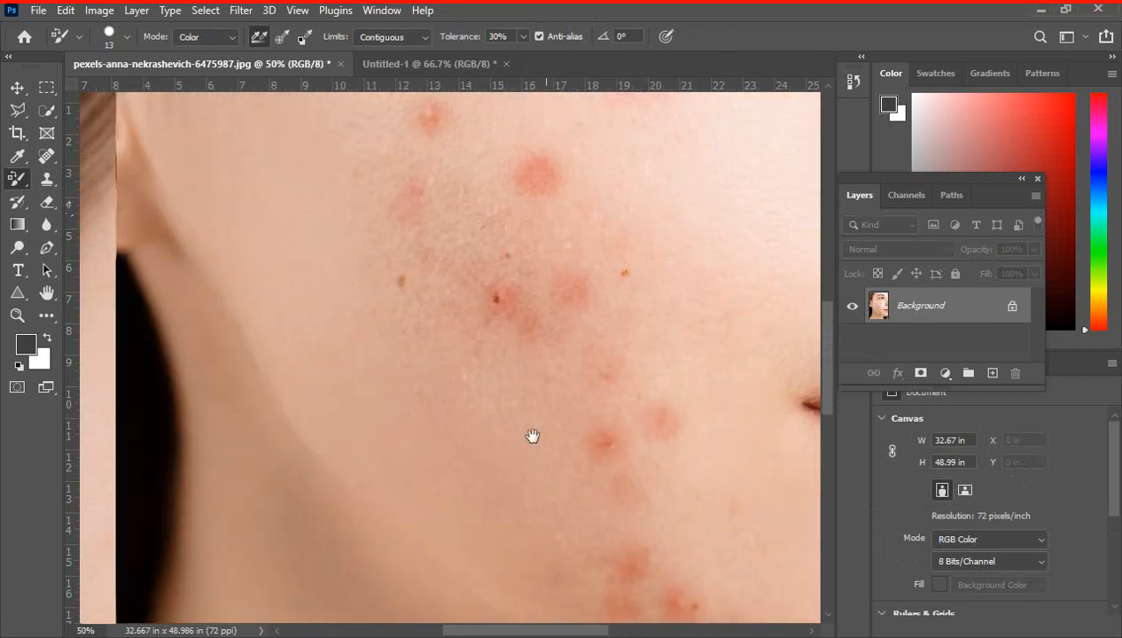
left_click_drag(599, 324, 447, 436)
key("ctrl+minus")
key("ctrl+minus")
key("ctrl+minus")
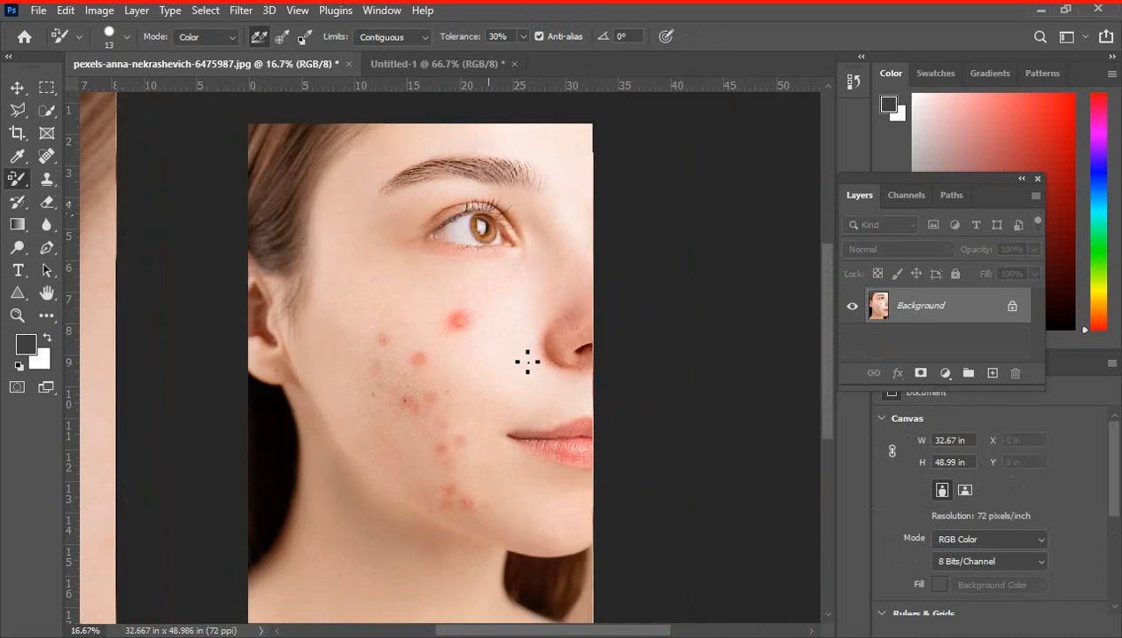
Add a new layer above the portrait and choose the Color Replacement Tool for it
left_click(993, 373)
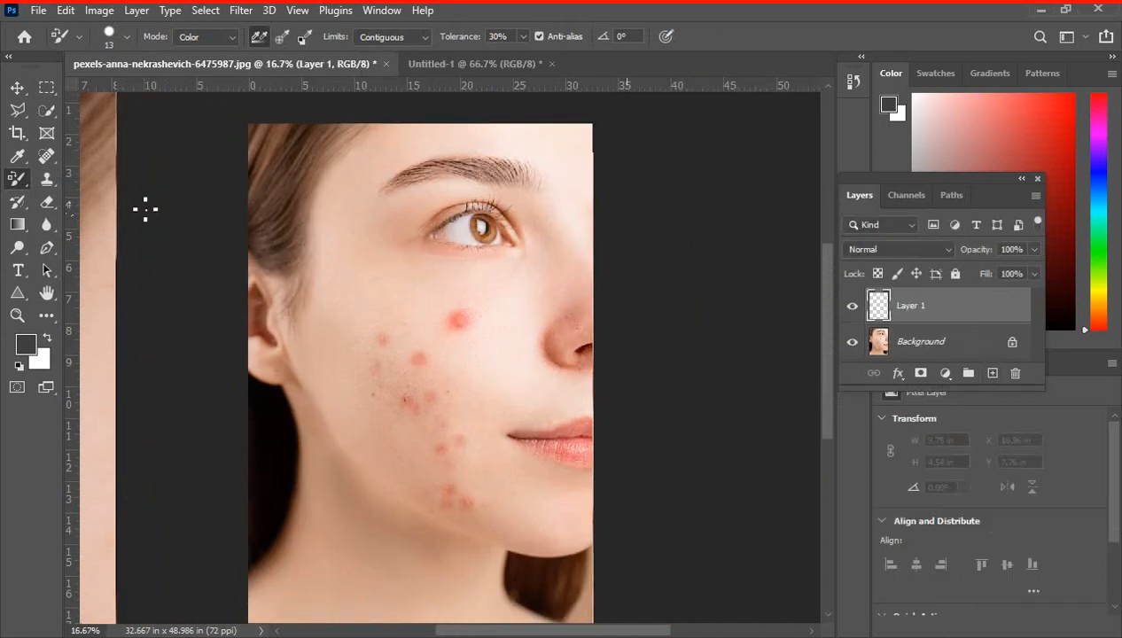
right_click(16, 180)
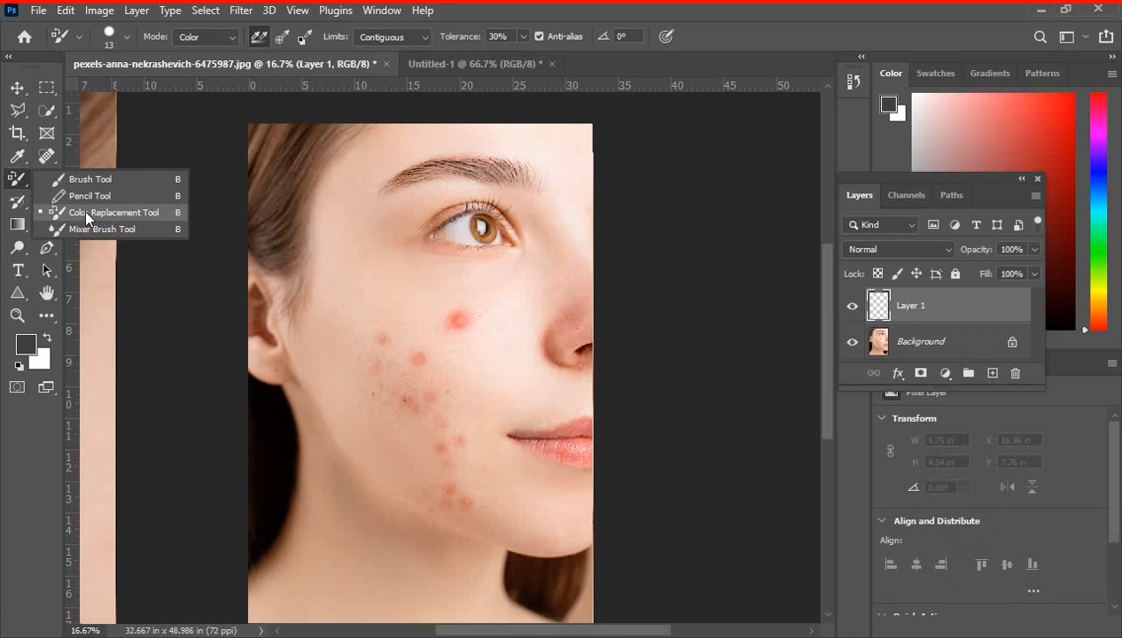
left_click(122, 212)
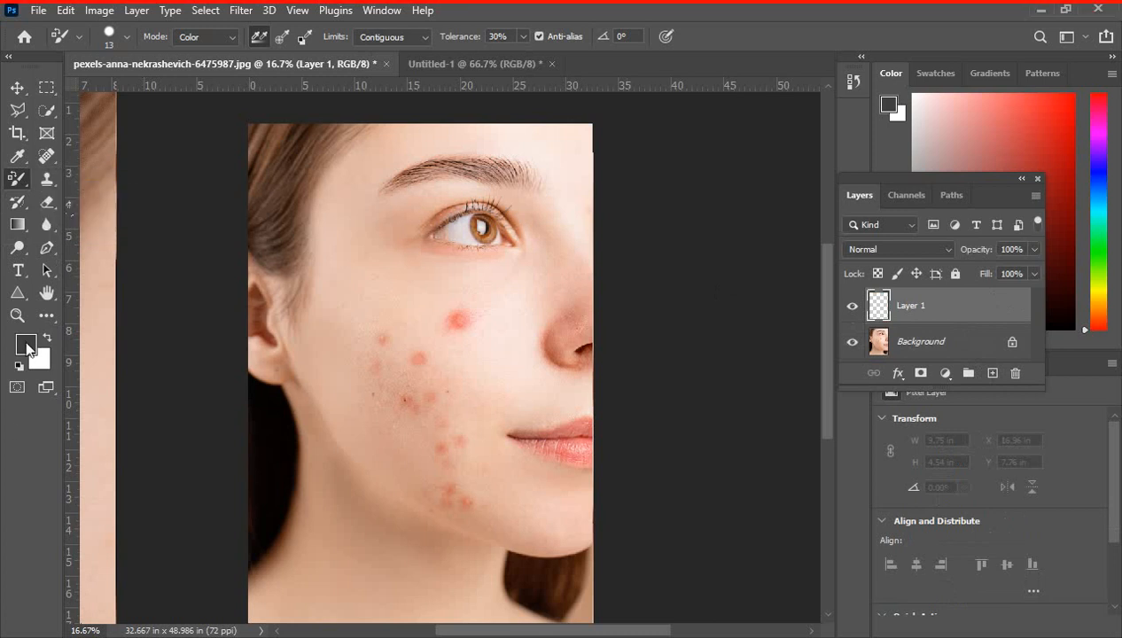
Set the foreground colour to the light skin tone f9e0db, sampled from the clear cheek area below the eye
left_click(26, 348)
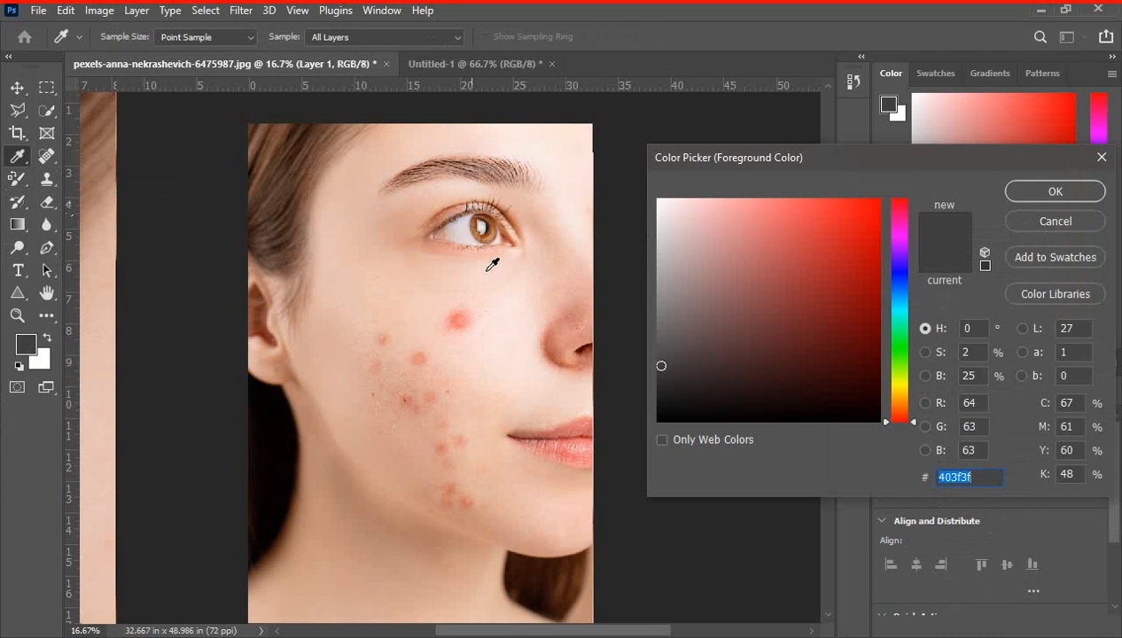
left_click(510, 310)
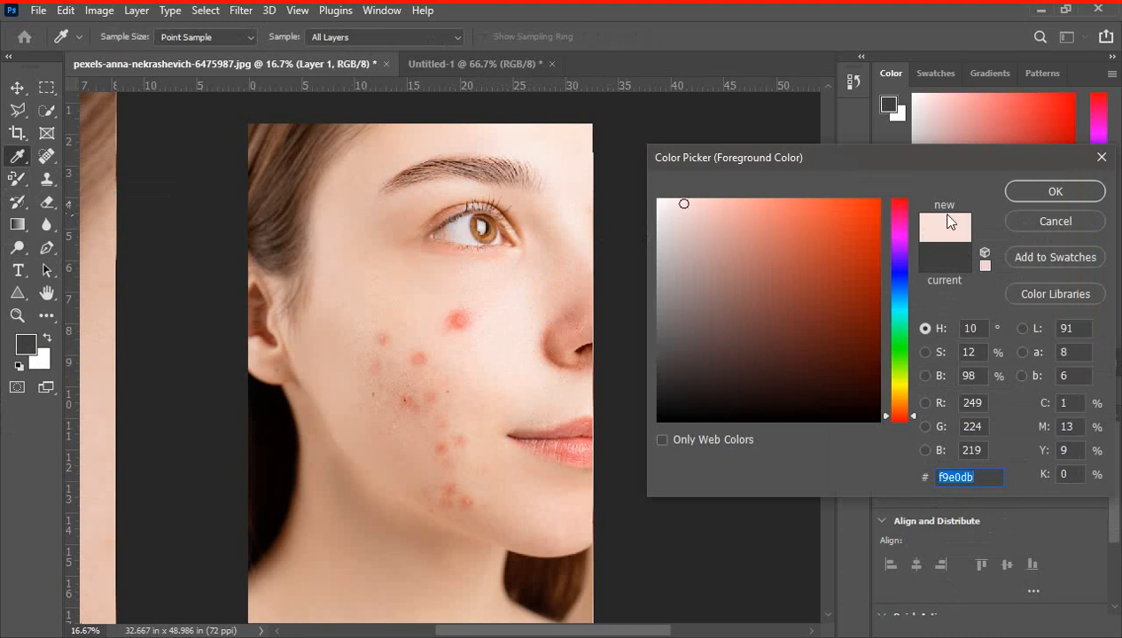
left_click(1053, 192)
key("b")
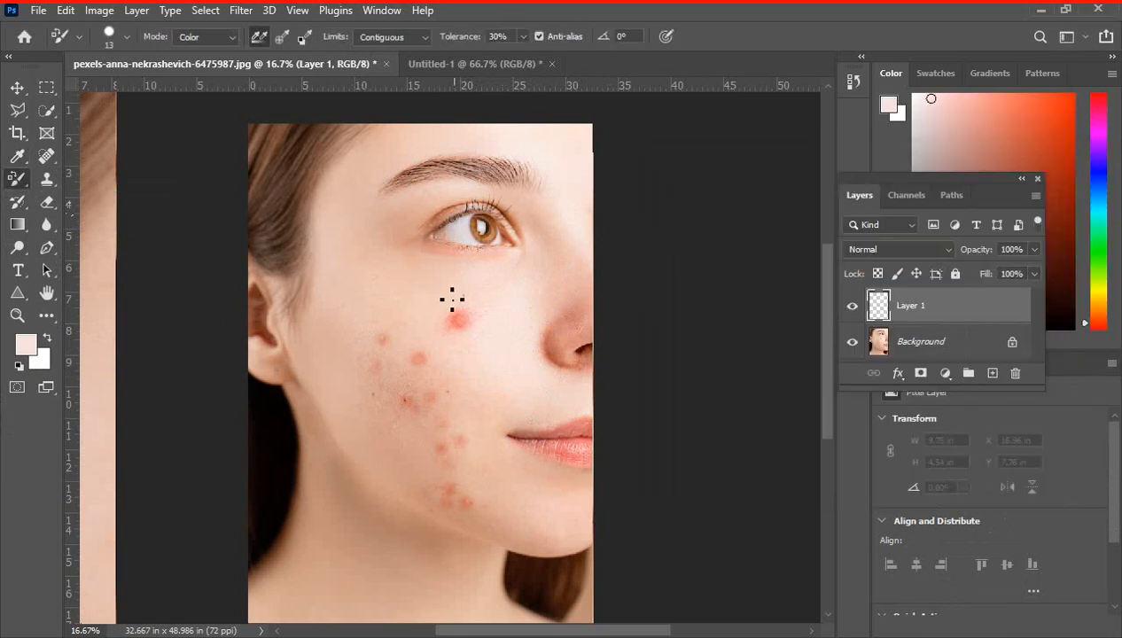
Enlarge the Color Replacement brush to 250 pixels so it covers the largest cheek blemish
key("bracketright")
key("bracketright")
key("bracketright")
key("bracketright")
key("bracketright")
key("bracketright")
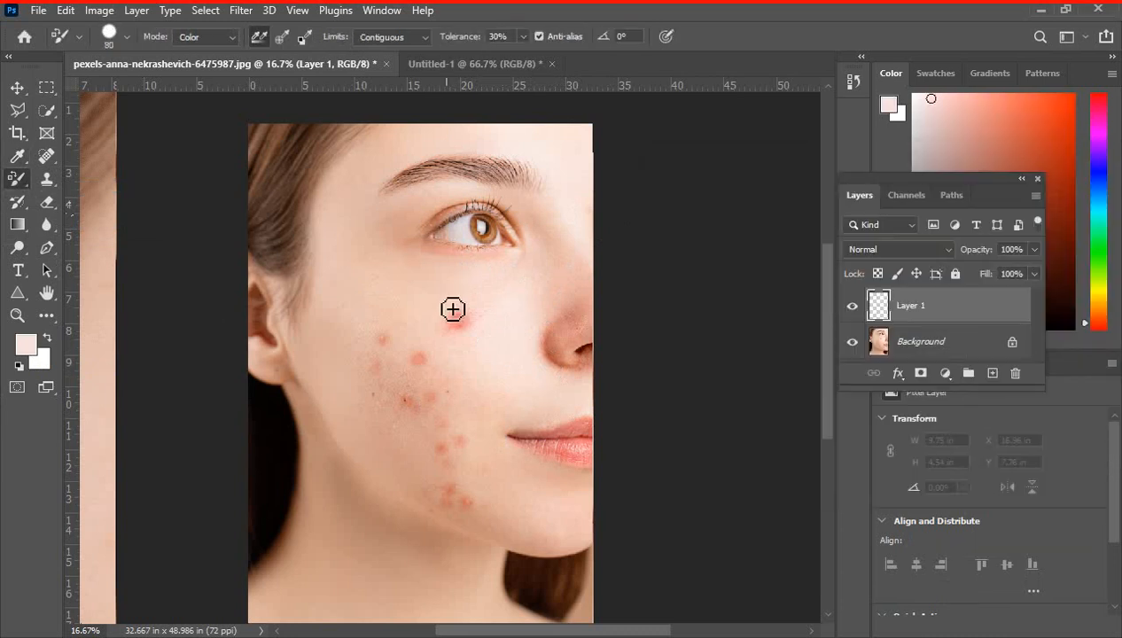
key("bracketright")
key("bracketright")
key("bracketright")
key("bracketright")
key("bracketright")
key("bracketright")
Set the Color Replacement tolerance to 100% and paint over the blemished cheek on the Background layer
left_click(522, 37)
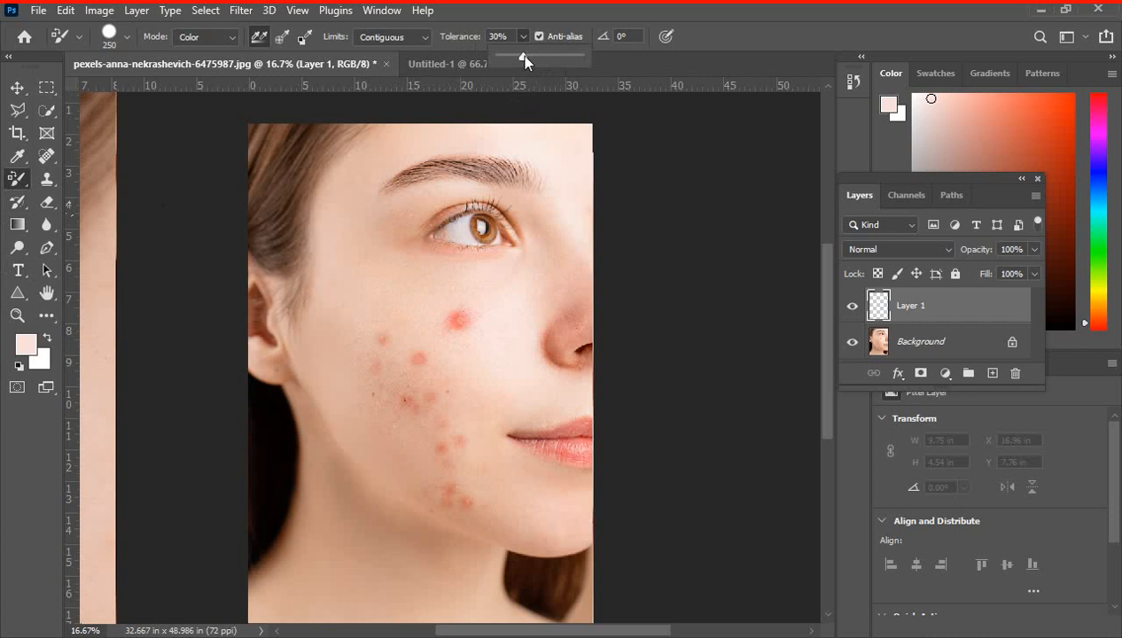
left_click_drag(523, 56, 602, 64)
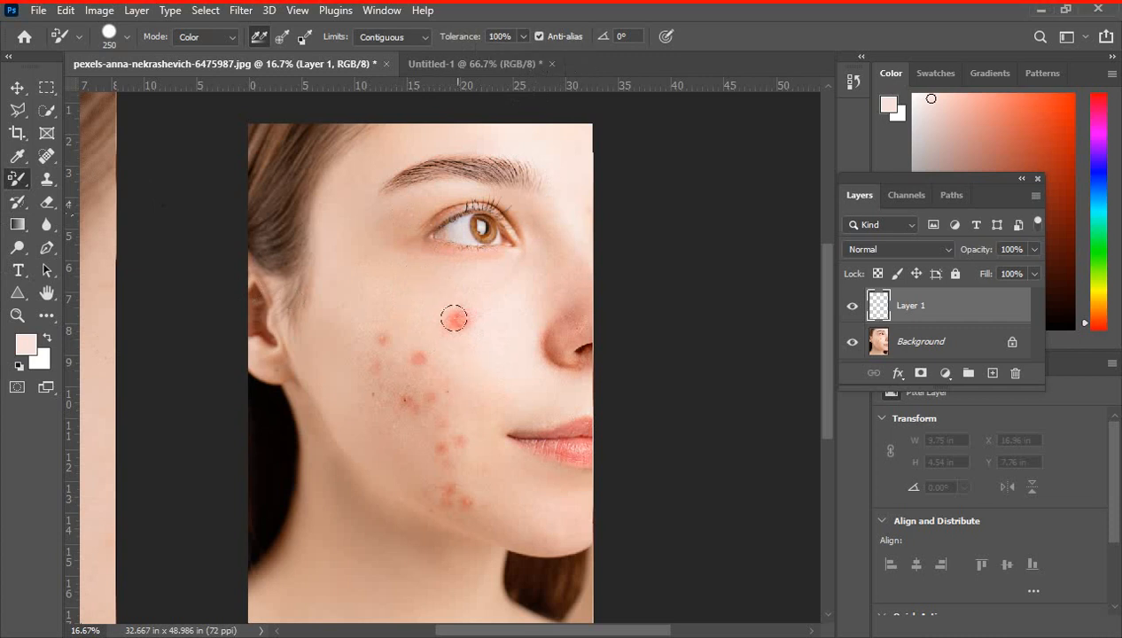
left_click(889, 346)
mouse_move(503, 368)
left_mouse_down()
mouse_move(441, 294)
mouse_move(448, 310)
mouse_move(430, 300)
mouse_move(465, 317)
mouse_move(444, 280)
mouse_move(428, 396)
left_mouse_up()
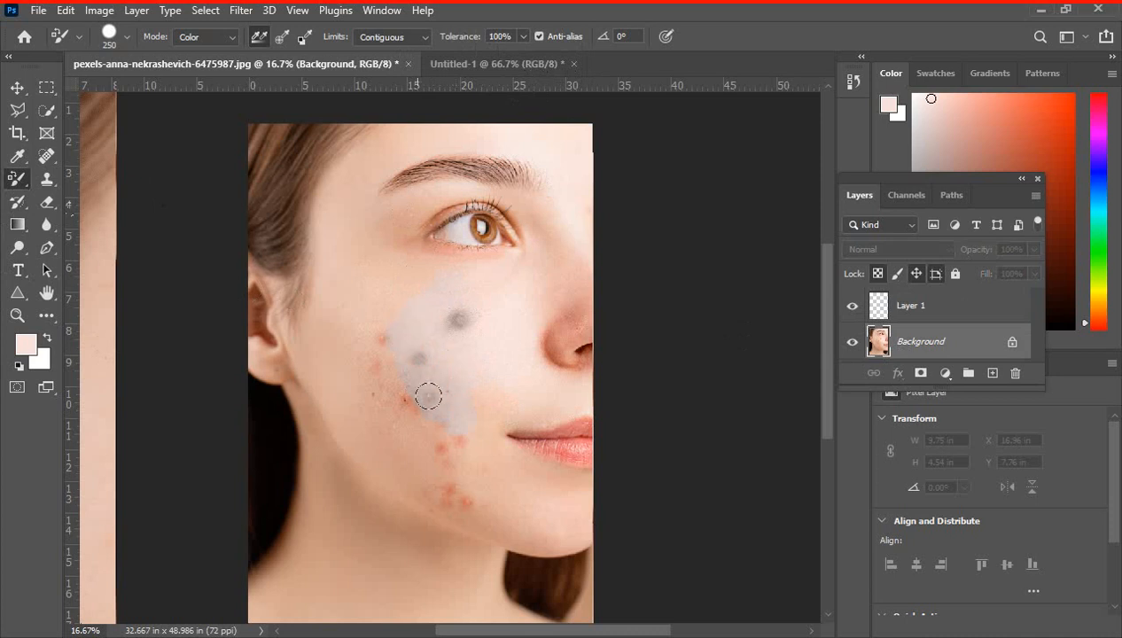
Set the tolerance to 33% and extend the recolouring over the outer and lower cheek blemishes
left_click(523, 37)
left_click_drag(521, 53, 468, 55)
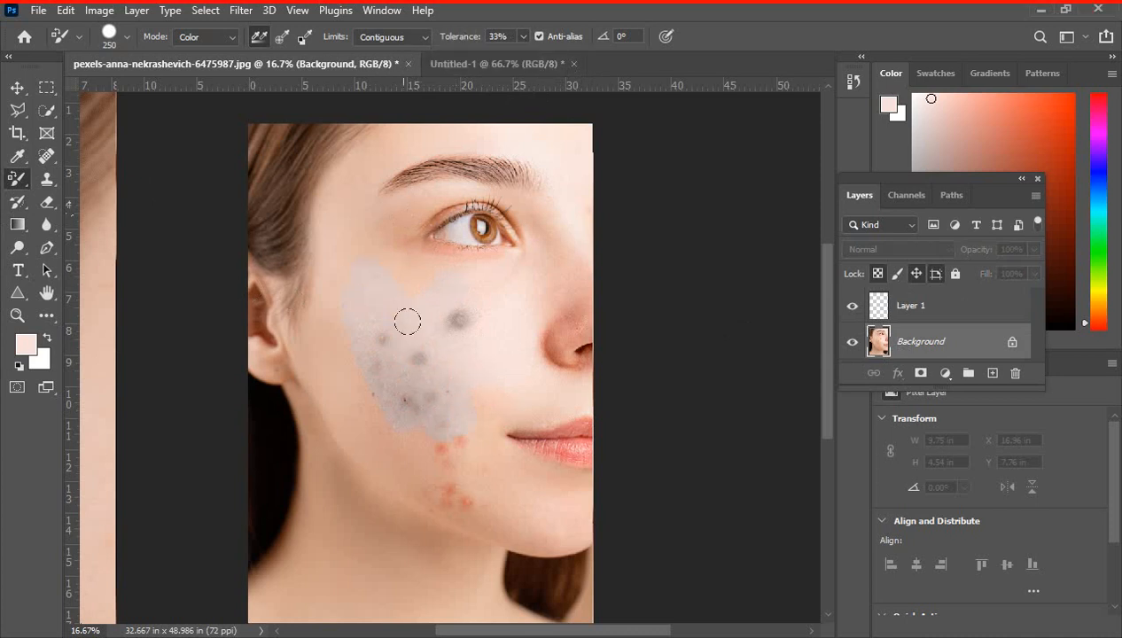
left_click_drag(382, 460, 403, 418)
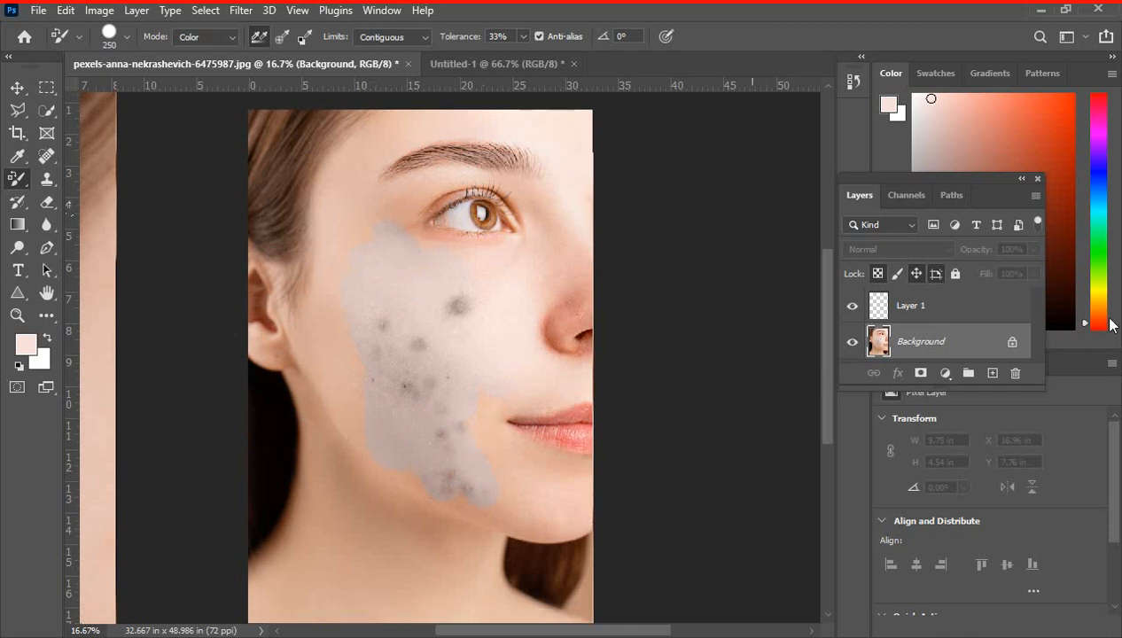
Delete the empty Layer 1 and extend the recolouring from the cheek up to the temple and down to the jaw
left_click(956, 306)
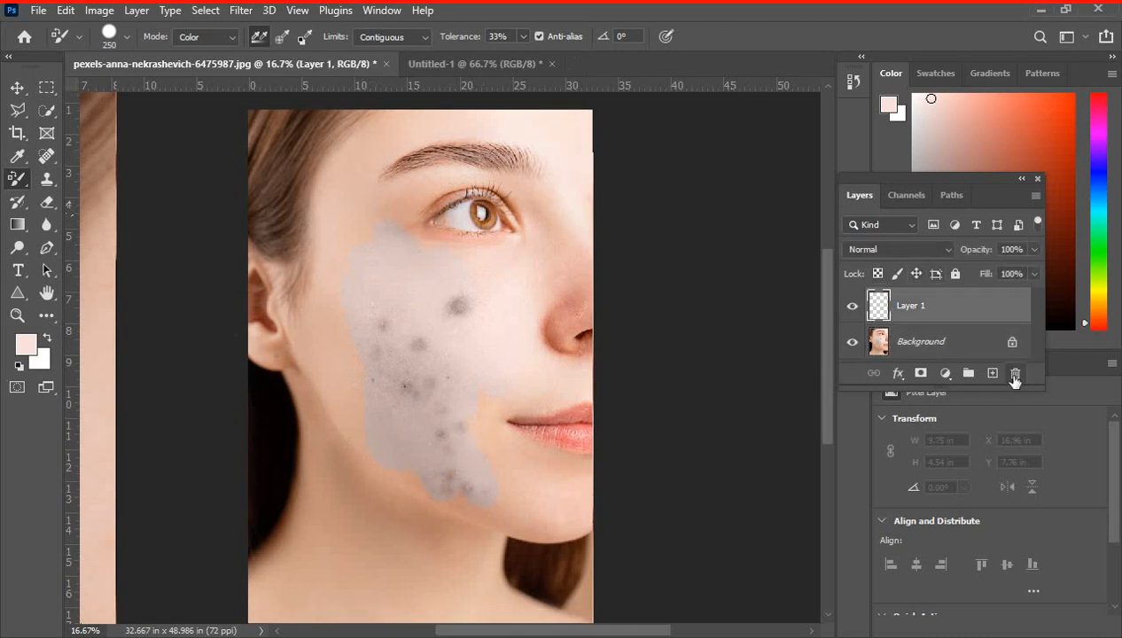
left_click(1015, 373)
left_click(497, 263)
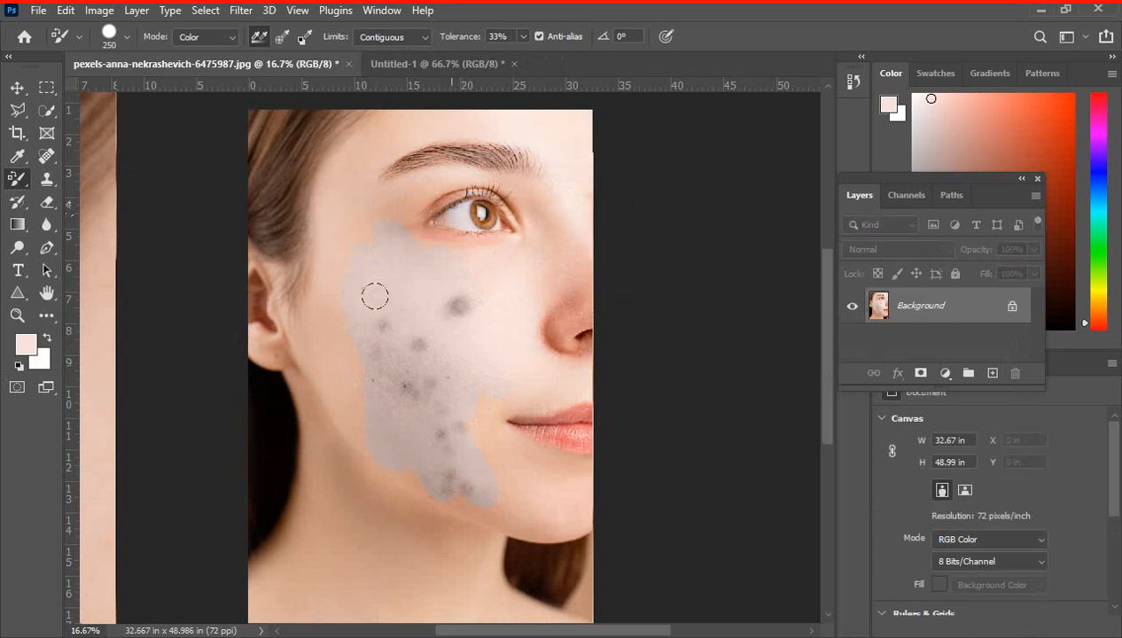
mouse_move(373, 296)
left_mouse_down()
mouse_move(340, 278)
mouse_move(332, 390)
mouse_move(346, 376)
mouse_move(468, 522)
left_mouse_up()
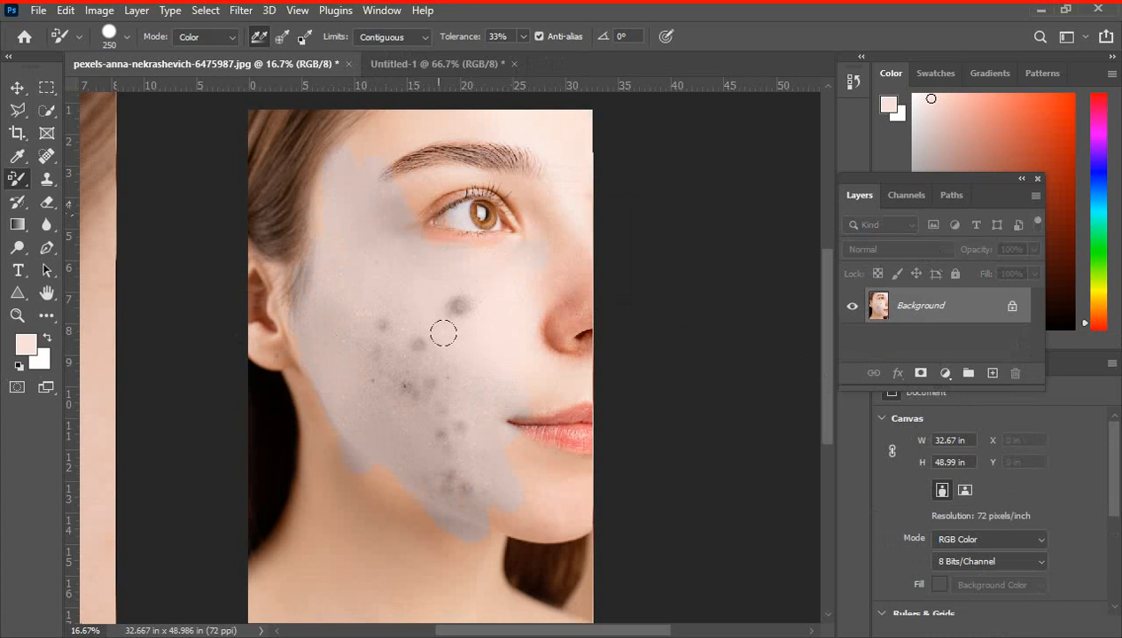
Set the foreground colour to the pinkish skin tone d1a79e and paint it over the greyed cheek, jaw and temple
left_click(29, 348)
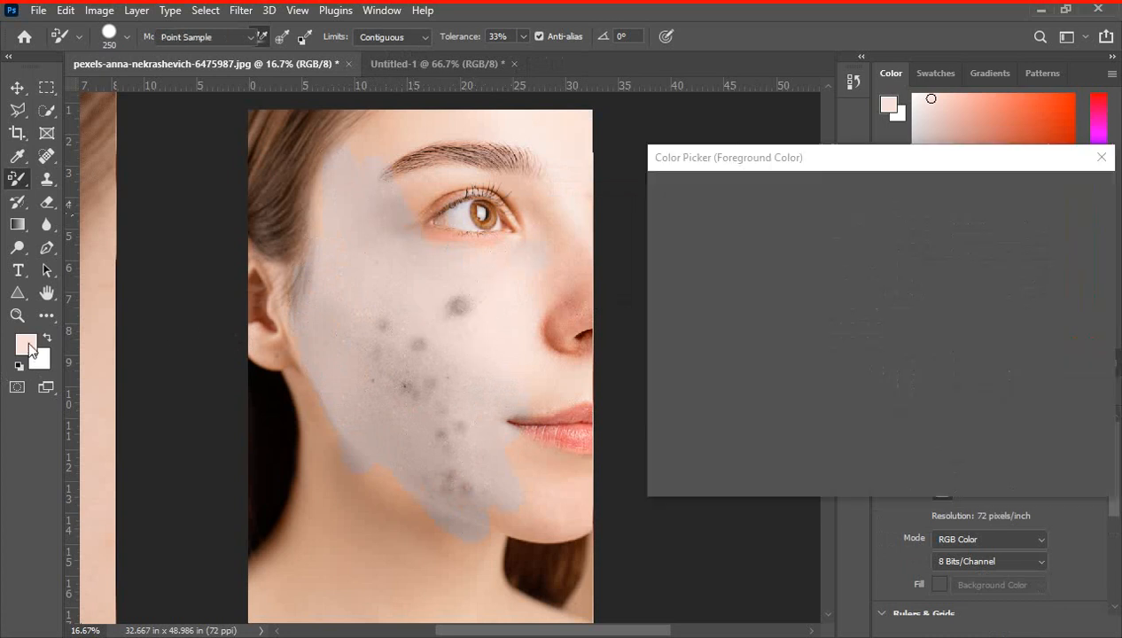
left_click(939, 477)
left_click(711, 239)
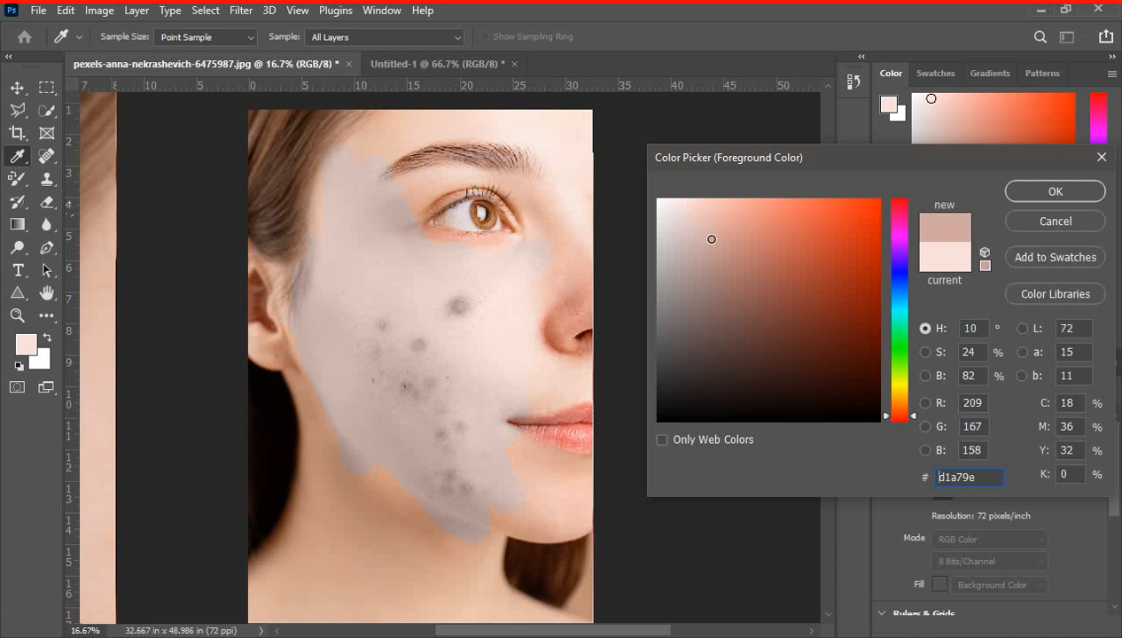
left_click(1031, 195)
mouse_move(403, 333)
left_mouse_down()
mouse_move(383, 299)
mouse_move(412, 291)
mouse_move(473, 370)
mouse_move(449, 320)
mouse_move(454, 332)
mouse_move(476, 266)
mouse_move(497, 327)
mouse_move(512, 289)
mouse_move(530, 299)
mouse_move(445, 266)
mouse_move(508, 257)
mouse_move(418, 258)
mouse_move(481, 275)
mouse_move(410, 268)
mouse_move(380, 226)
mouse_move(408, 244)
mouse_move(369, 188)
mouse_move(363, 208)
mouse_move(338, 187)
mouse_move(317, 207)
left_mouse_up()
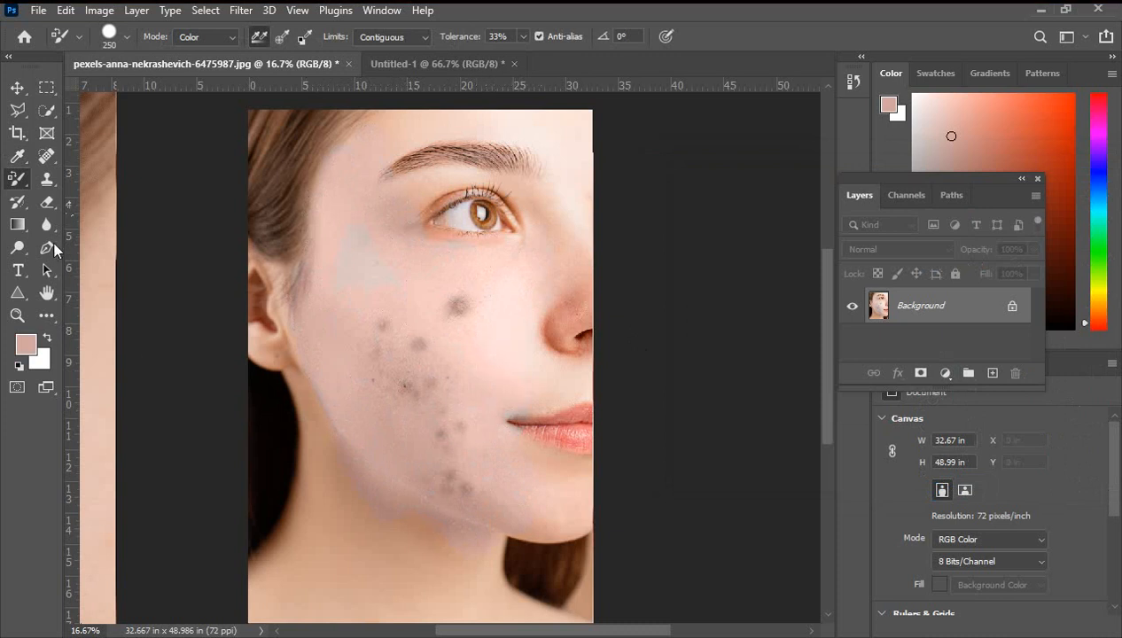
Reselect the Color Replacement Tool and set the foreground colour to a tan skin tone sampled from the neck
right_click(16, 178)
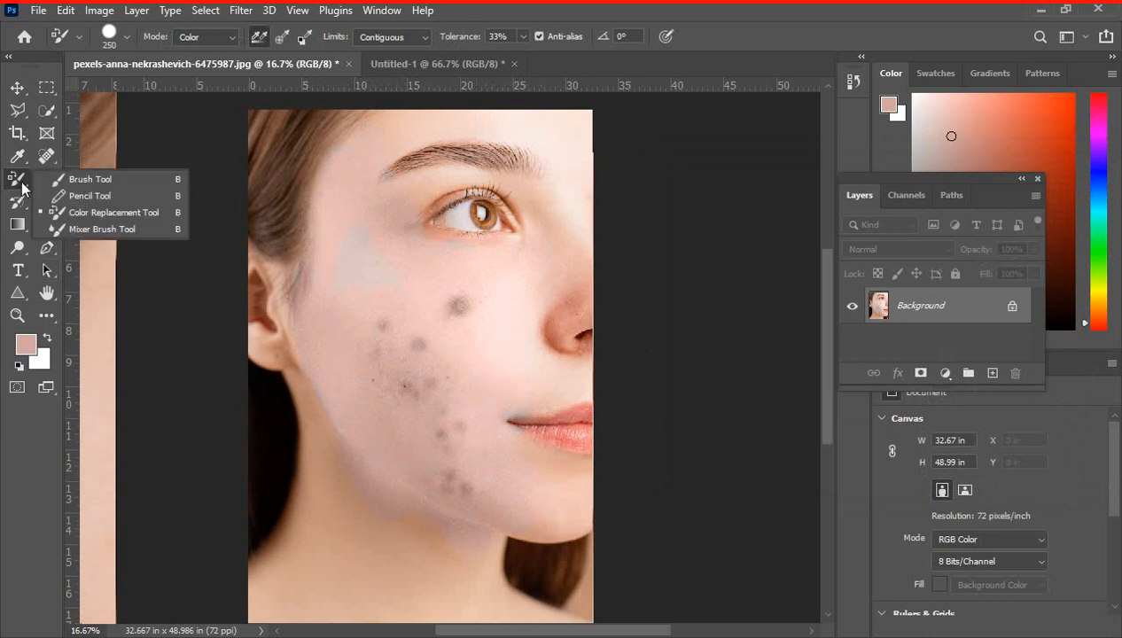
left_click(115, 217)
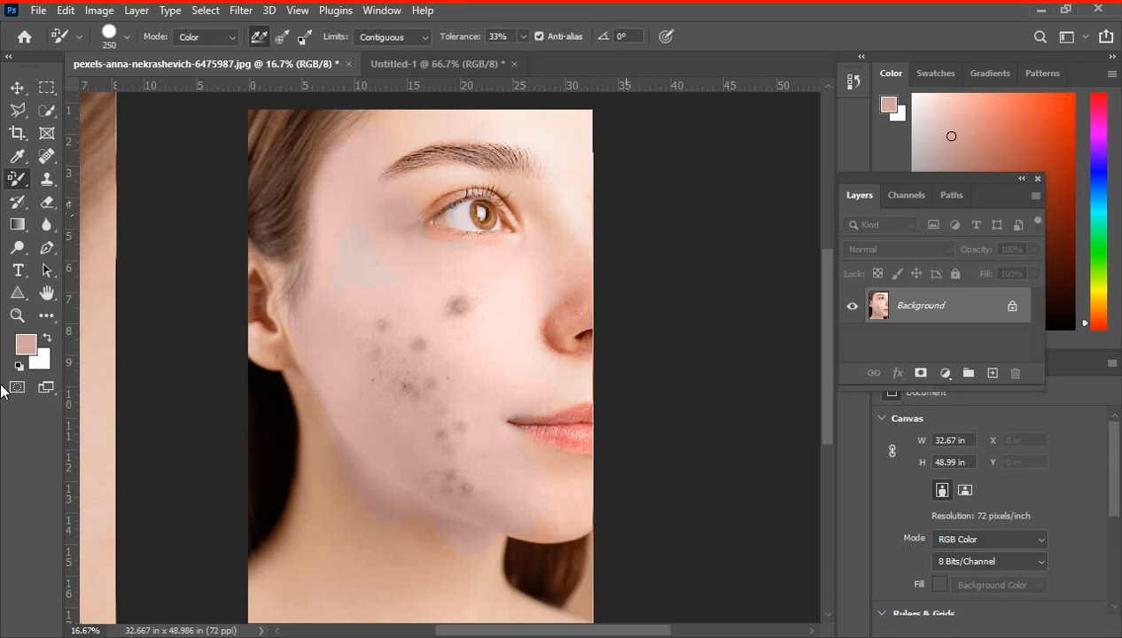
left_click(27, 344)
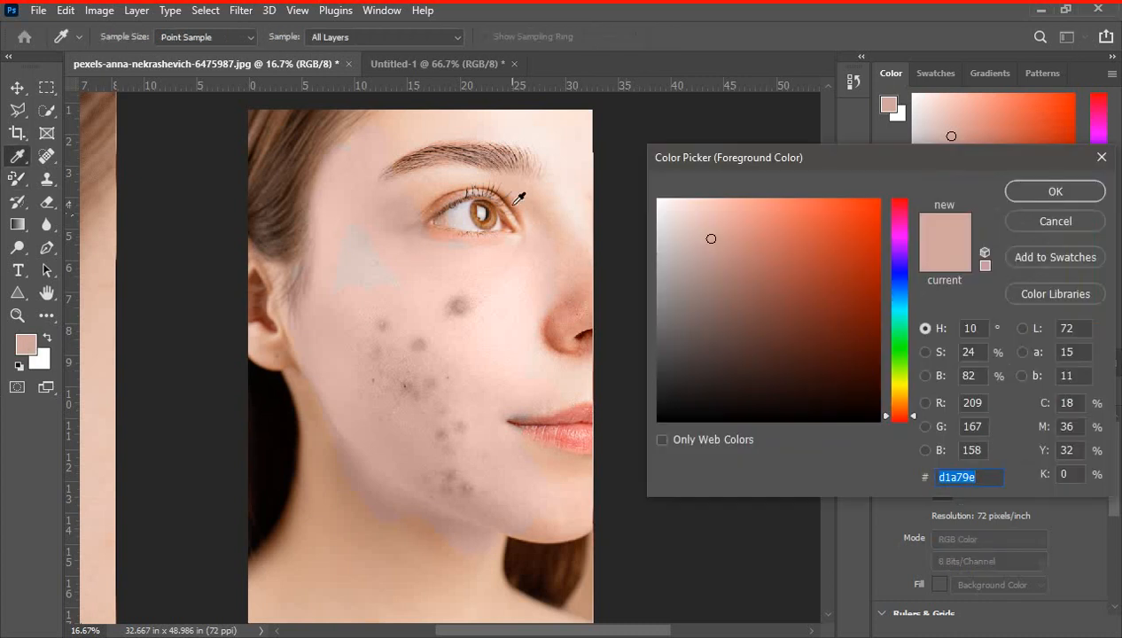
left_click(321, 498)
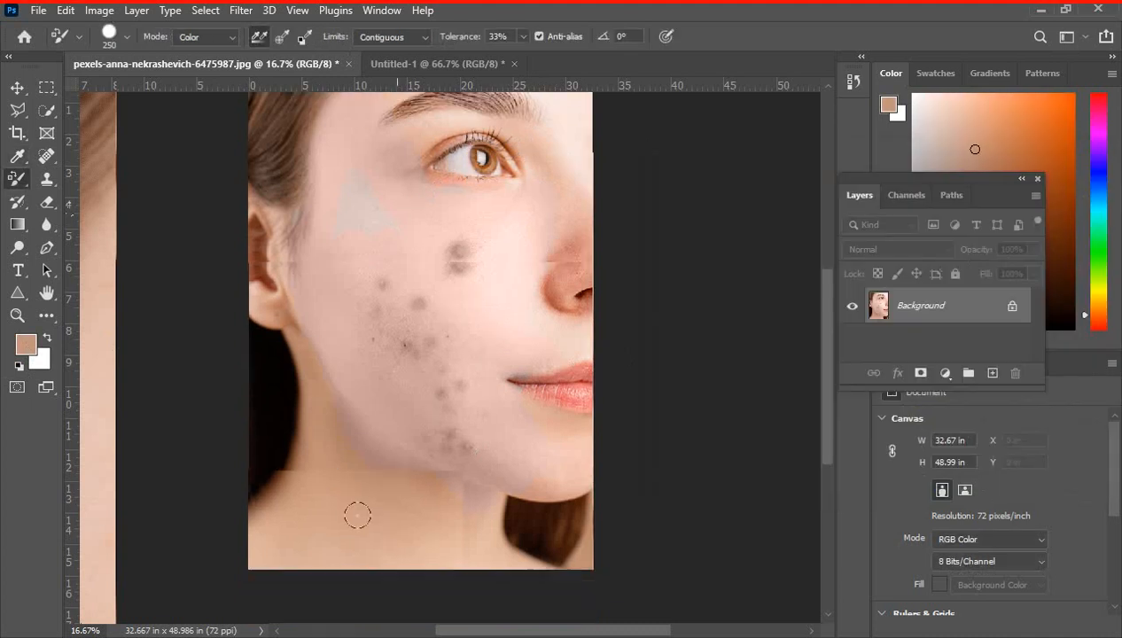
scroll(324, 441, "down", 2)
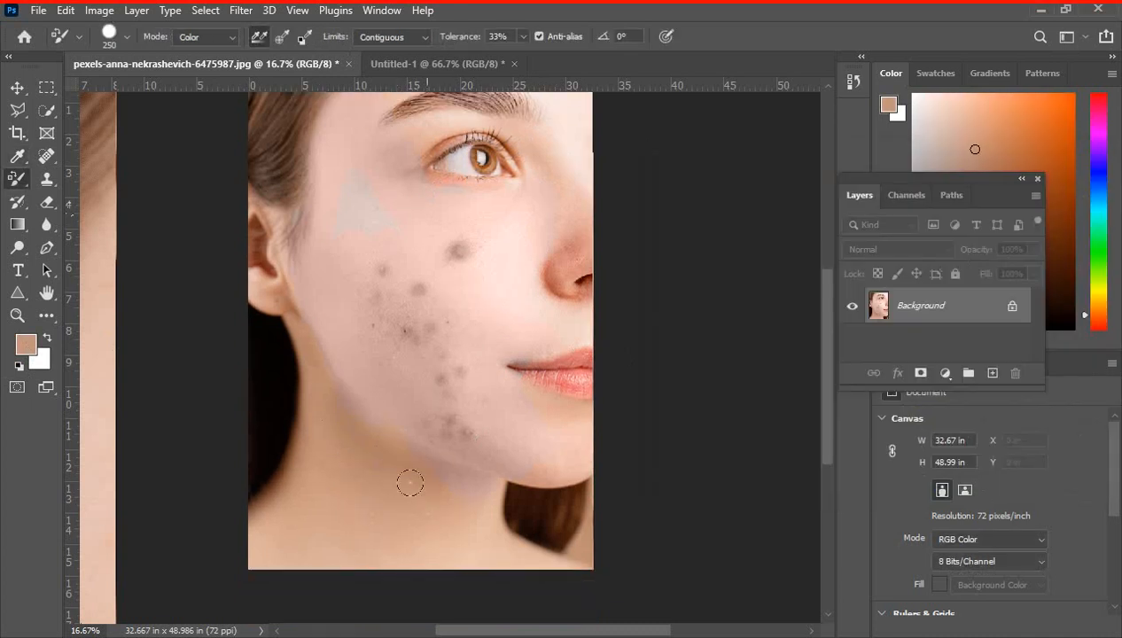
Paint the tan skin tone over the jaw, the cheek and its darkened blemishes
mouse_move(409, 455)
left_mouse_down()
mouse_move(413, 425)
mouse_move(365, 394)
mouse_move(369, 344)
mouse_move(354, 360)
mouse_move(358, 402)
mouse_move(325, 381)
left_mouse_up()
mouse_move(337, 254)
left_mouse_down()
mouse_move(381, 345)
mouse_move(369, 268)
mouse_move(439, 368)
mouse_move(455, 413)
left_mouse_up()
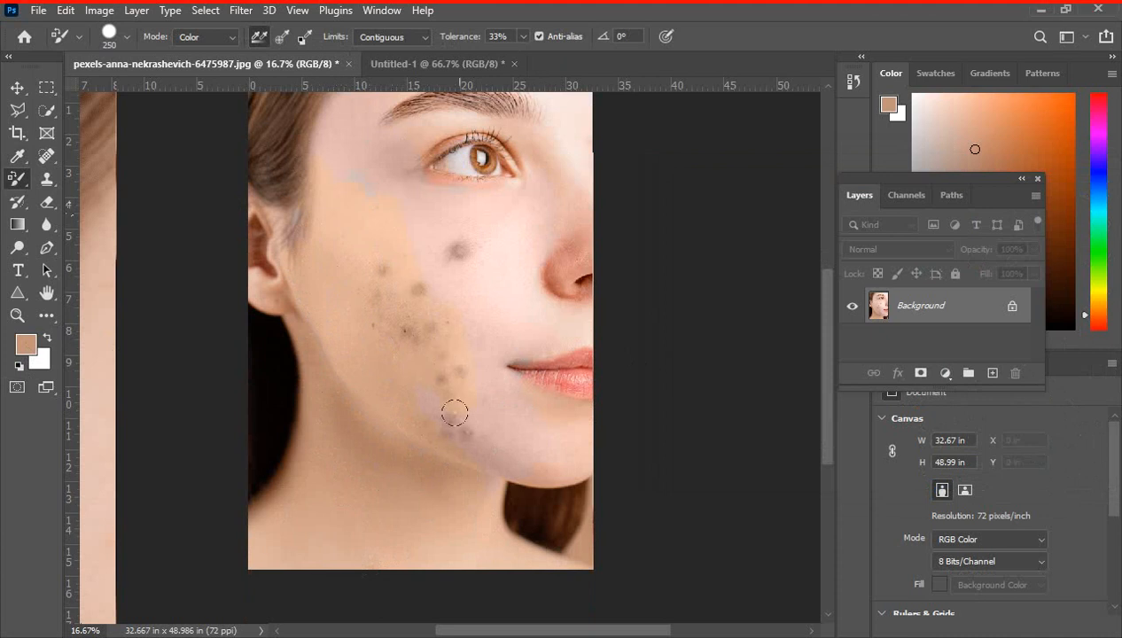
mouse_move(468, 362)
left_mouse_down()
mouse_move(494, 429)
mouse_move(483, 465)
mouse_move(527, 467)
mouse_move(478, 387)
mouse_move(521, 406)
mouse_move(480, 353)
mouse_move(458, 243)
left_mouse_up()
key("ctrl+z")
right_click(17, 179)
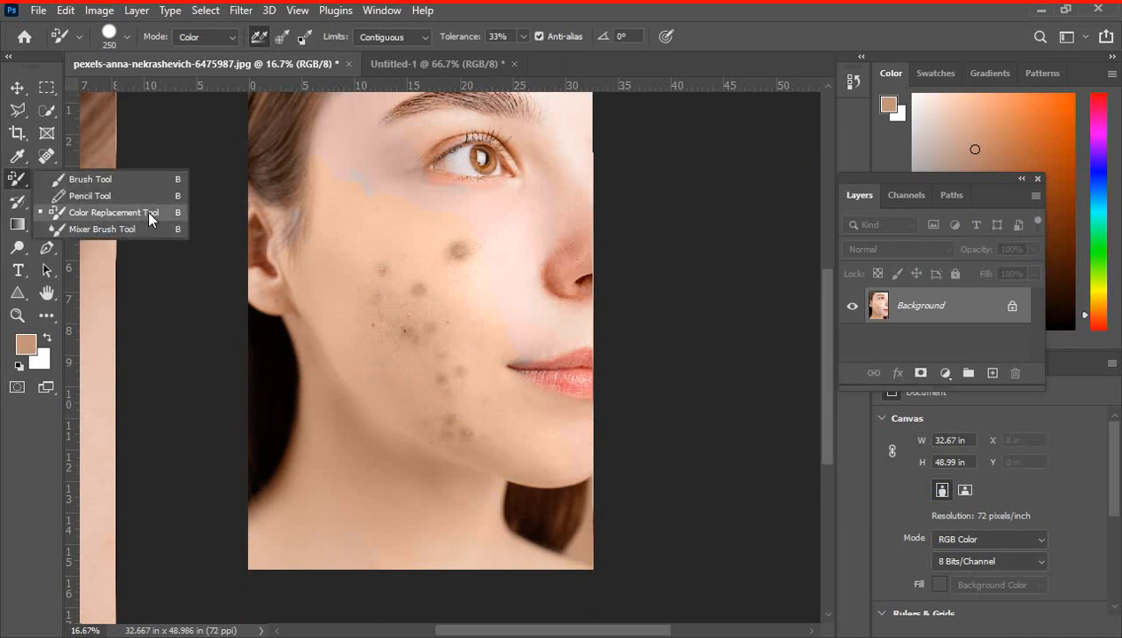
left_click(472, 215)
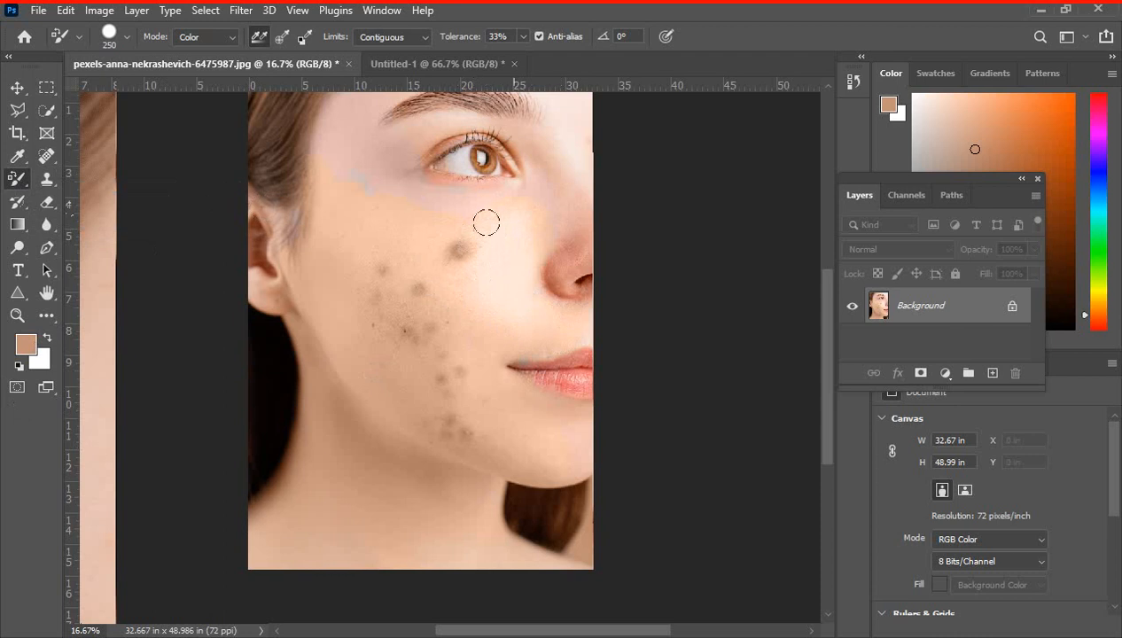
Recolour the eye area and temple with the tan tone, and try a 100% tolerance on the cheek
scroll(548, 176, "up", 3)
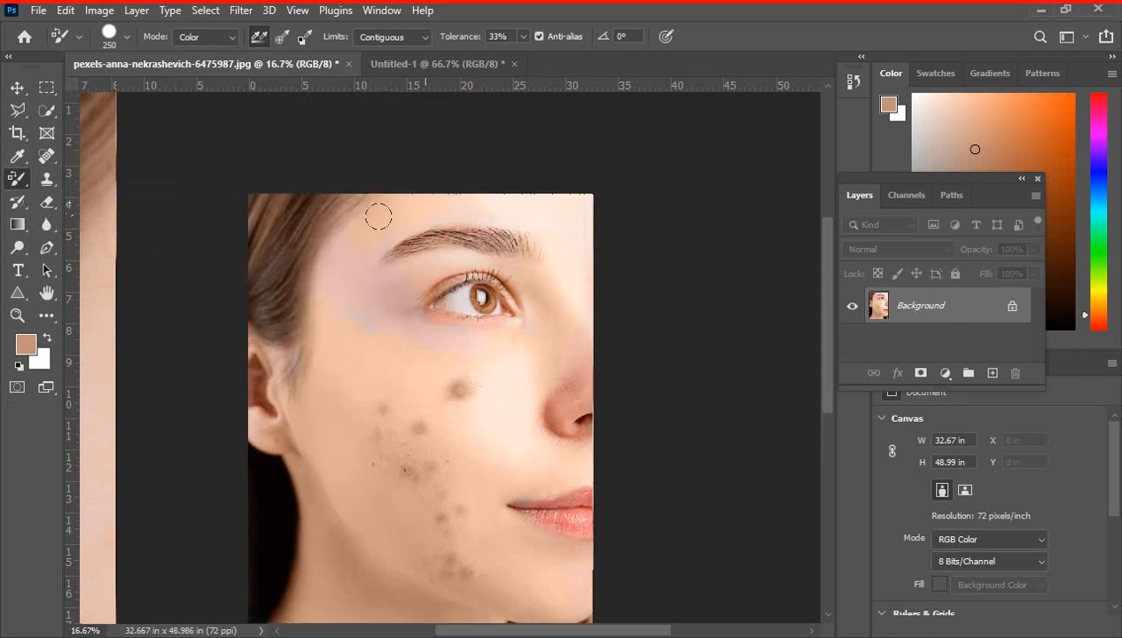
mouse_move(399, 325)
left_mouse_down()
mouse_move(391, 288)
mouse_move(363, 271)
mouse_move(422, 333)
mouse_move(462, 350)
mouse_move(539, 326)
mouse_move(512, 333)
mouse_move(569, 281)
left_mouse_up()
left_click(523, 36)
left_click_drag(519, 57, 653, 88)
left_click(349, 425)
Lower the Color Replacement tolerance to 47% and apply it to the blemished cheek
left_click(523, 38)
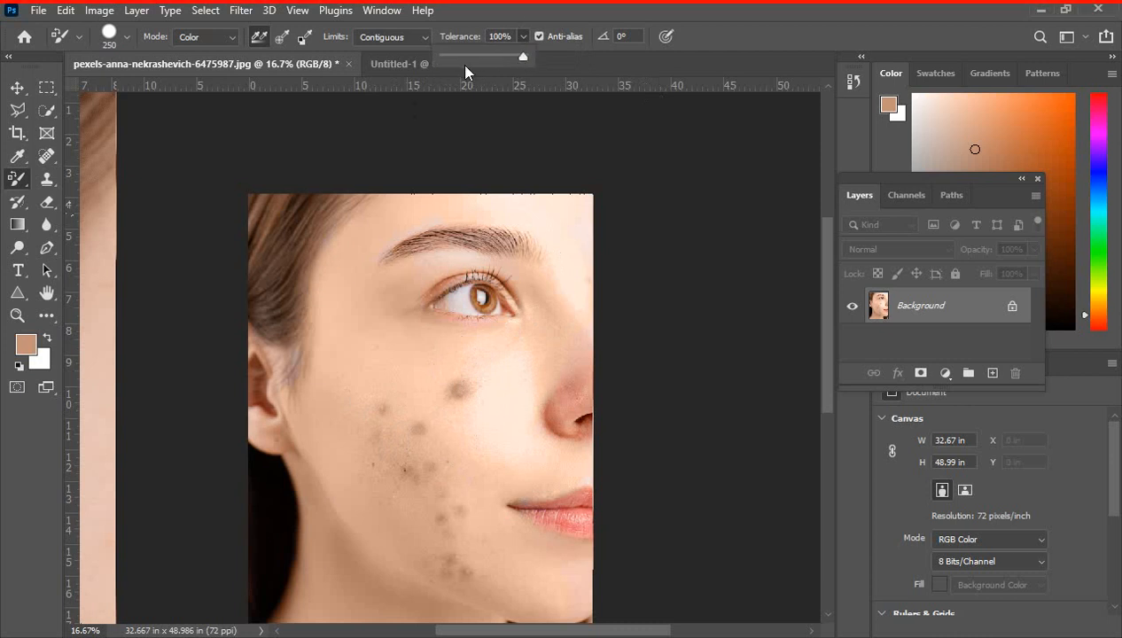
left_click_drag(522, 58, 487, 58)
left_click(463, 416)
scroll(506, 388, "down", 1)
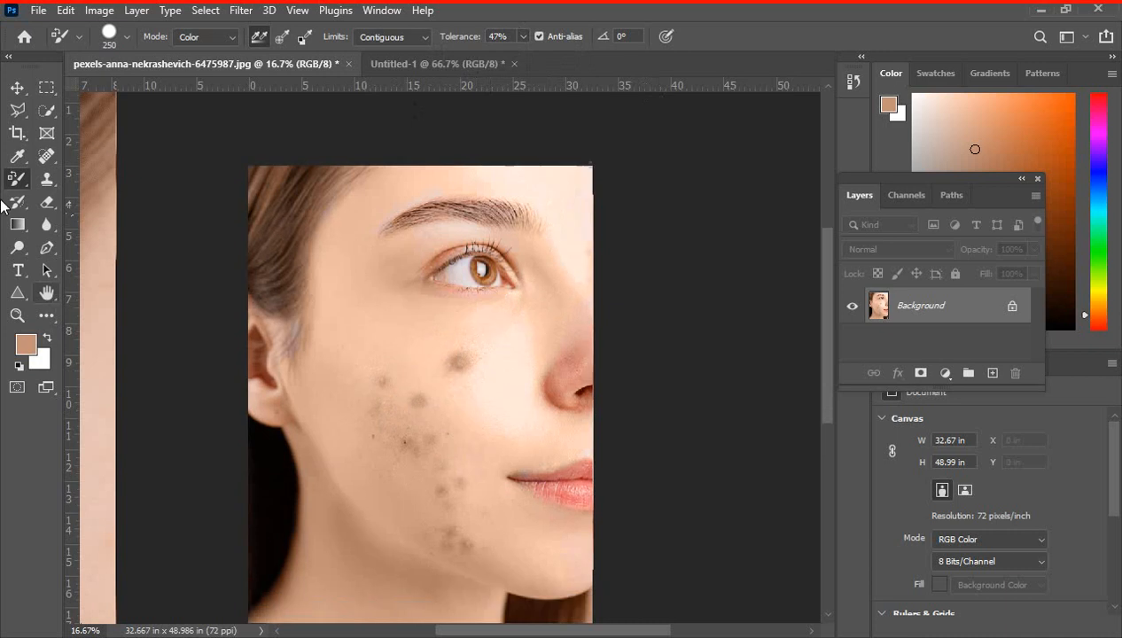
Choose the Mixer Brush Tool and close the recoloured portrait
right_click(15, 180)
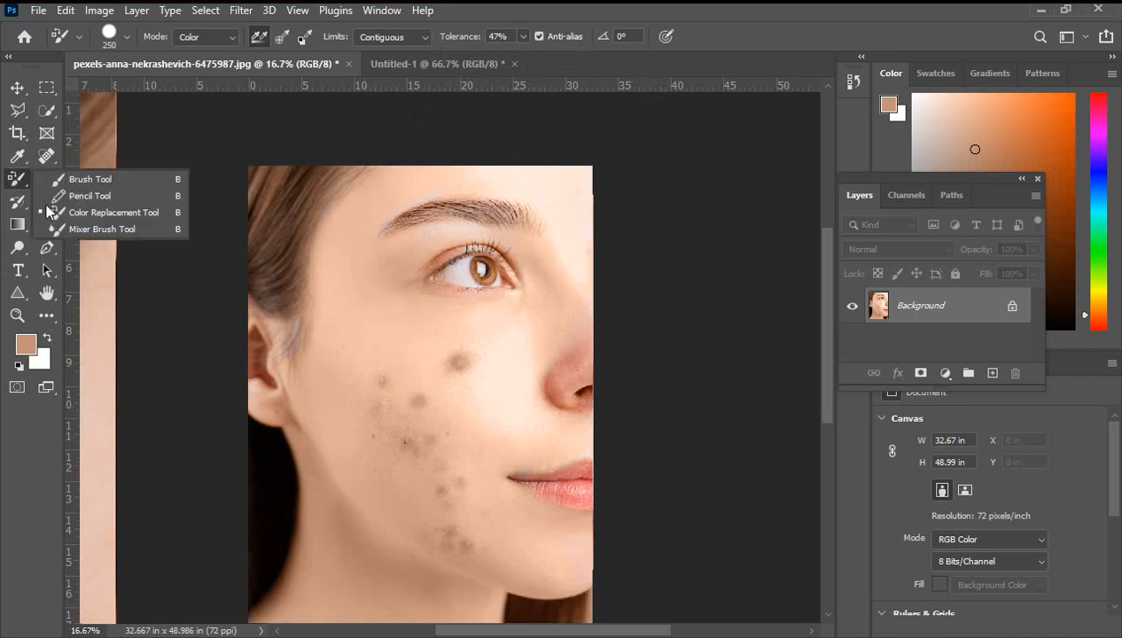
left_click(107, 231)
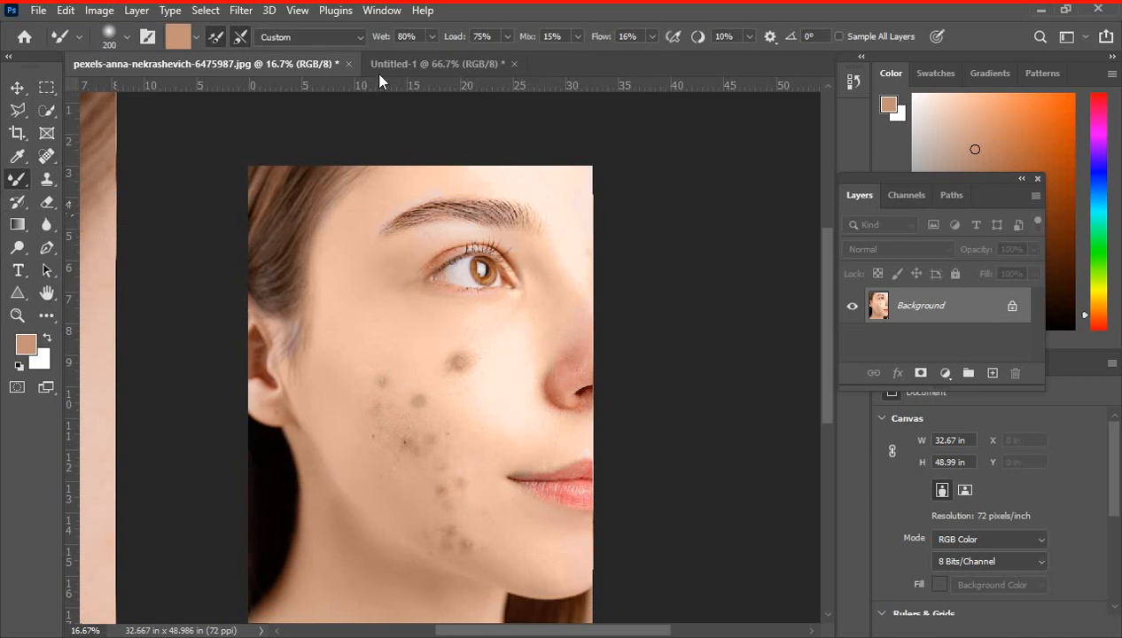
left_click(348, 64)
left_click(585, 266)
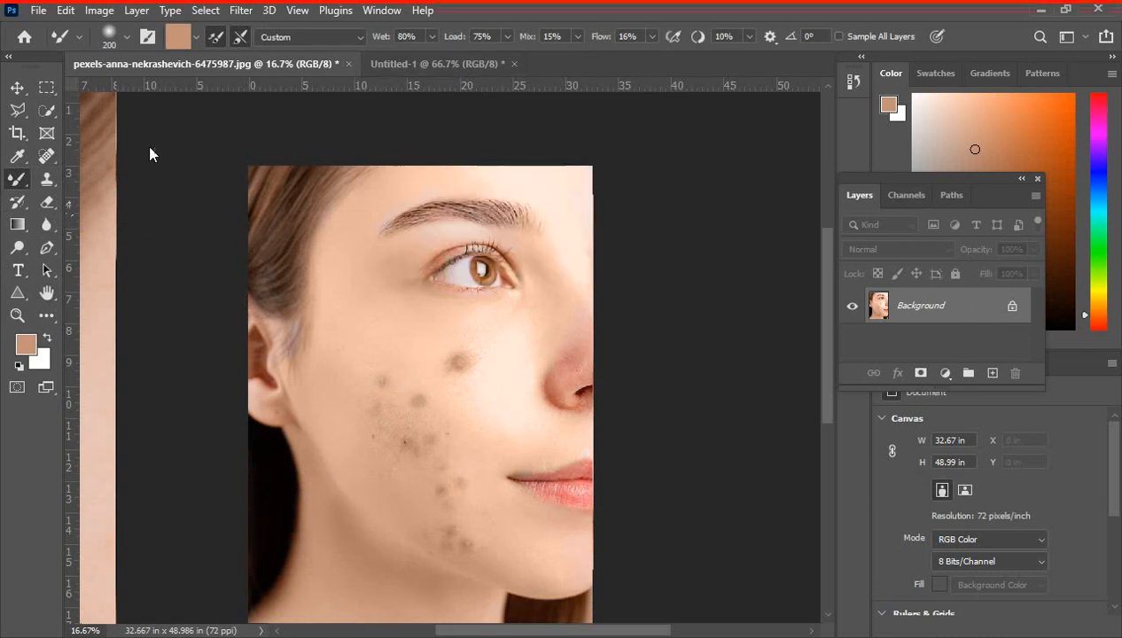
Open the portrait copy pexels-anna-nekrashevich-6475987 (1) from the Downloads folder
left_click(39, 10)
left_click(66, 46)
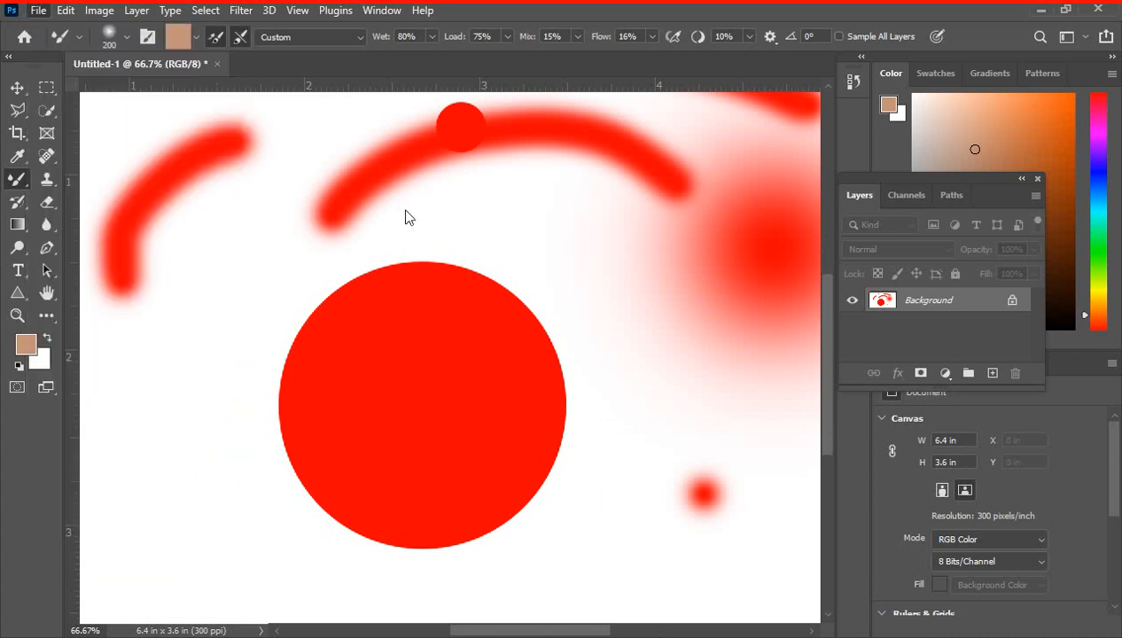
left_click(469, 177)
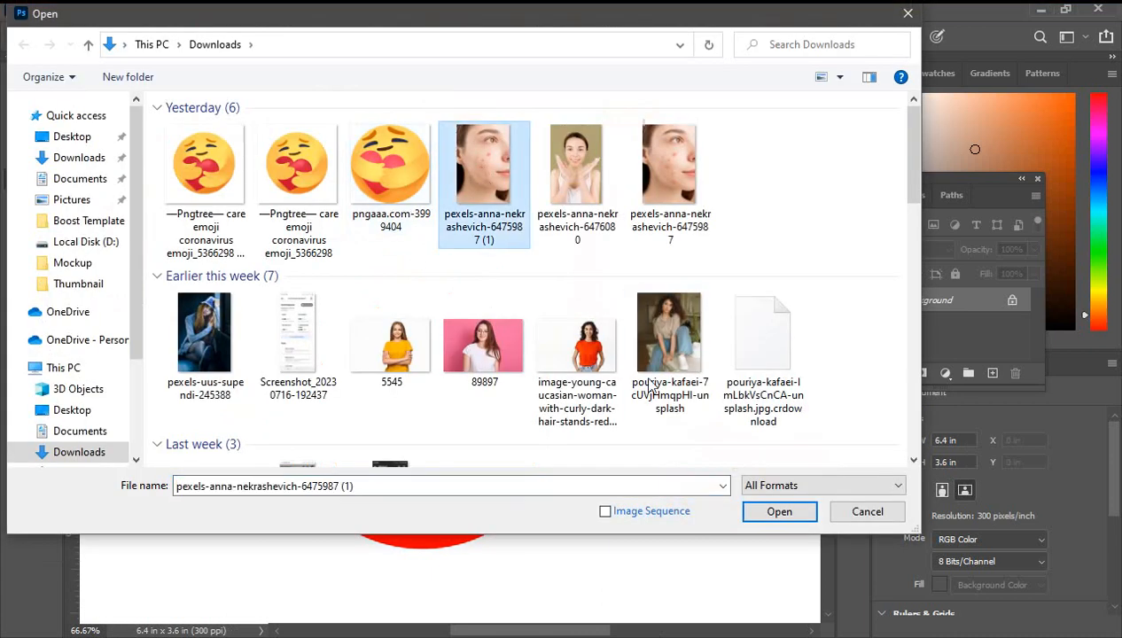
left_click(786, 514)
Zoom in to 33.3% on the cheek and brush over the red blemish below the eye with the Mixer Brush
scroll(491, 313, "down", 2)
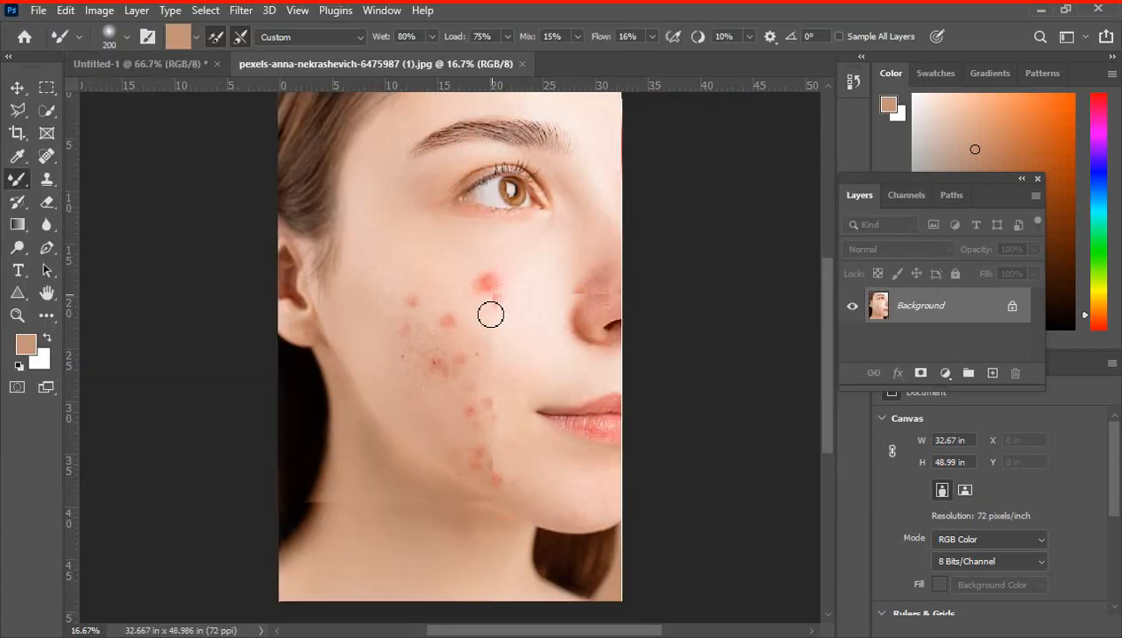
left_click(489, 284, "ctrl")
left_click(488, 284, "ctrl")
left_click_drag(495, 277, 507, 355)
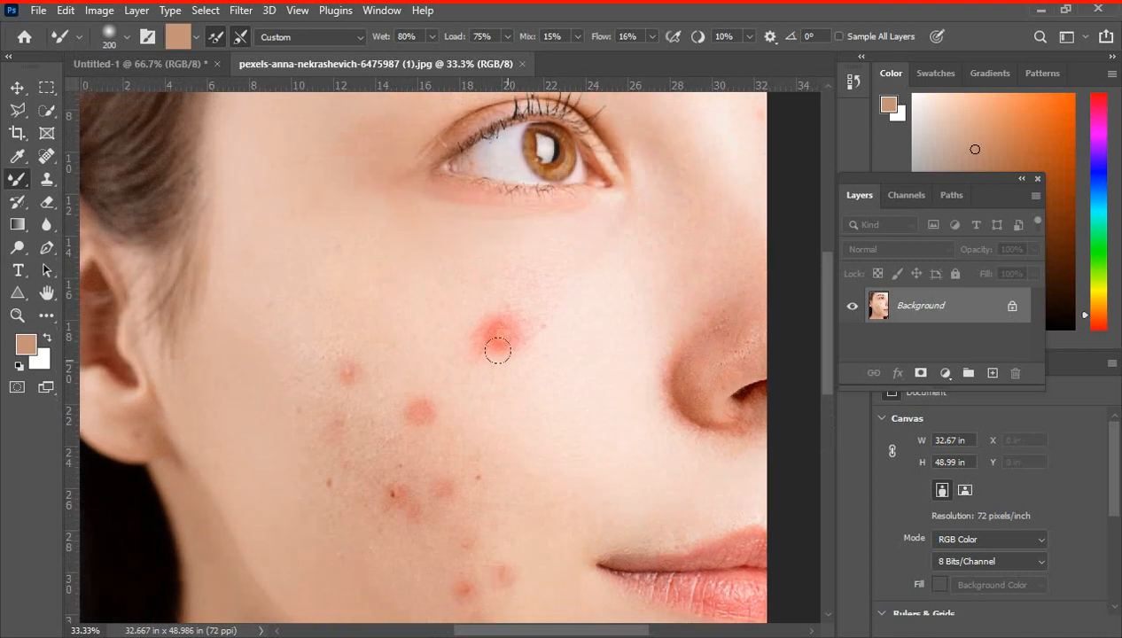
Reselect the Mixer Brush Tool and adjust its brush size over the blemish, ending at 200 pixels
right_click(17, 178)
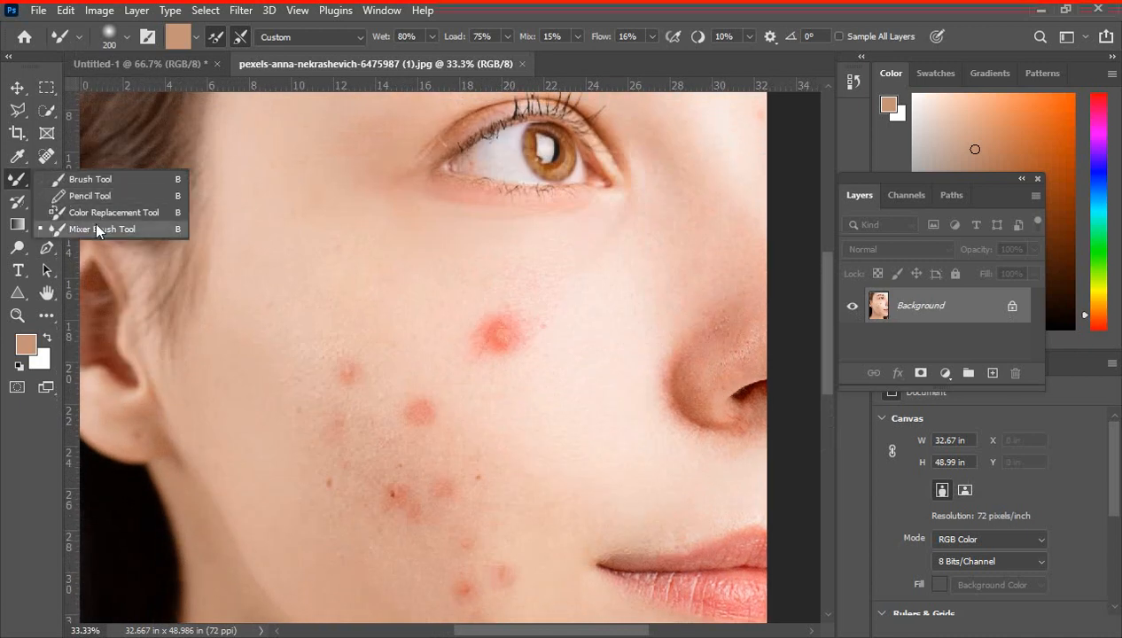
left_click(97, 230)
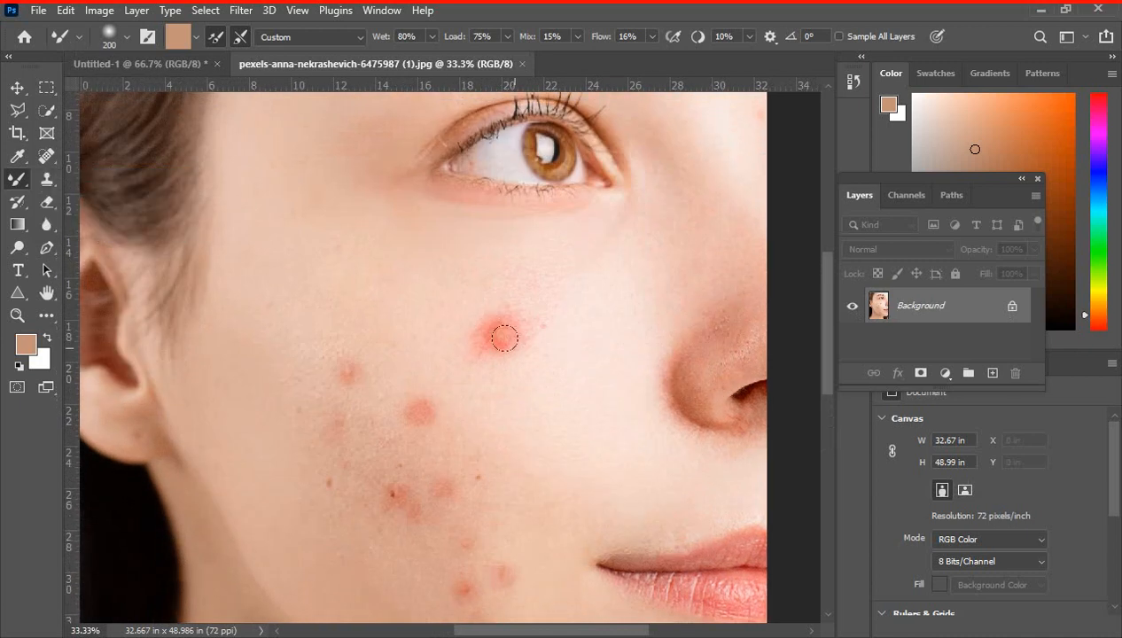
key("bracketright")
key("bracketright")
key("bracketleft")
right_click(17, 178)
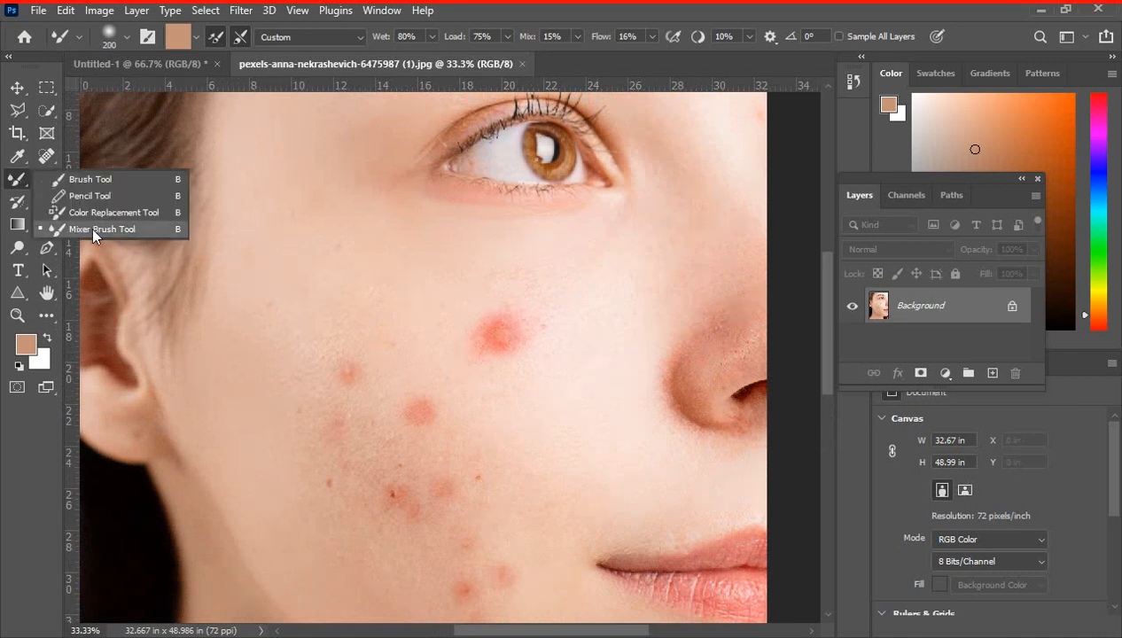
left_click(89, 229)
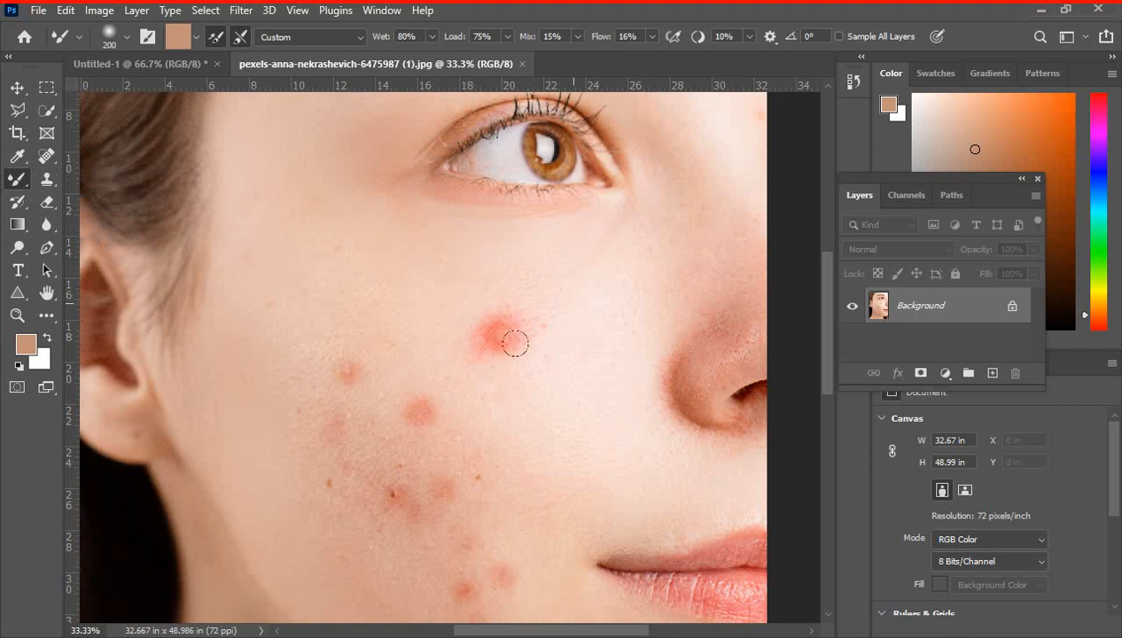
right_click(17, 178)
left_click(107, 228)
left_click_drag(399, 41, 552, 35)
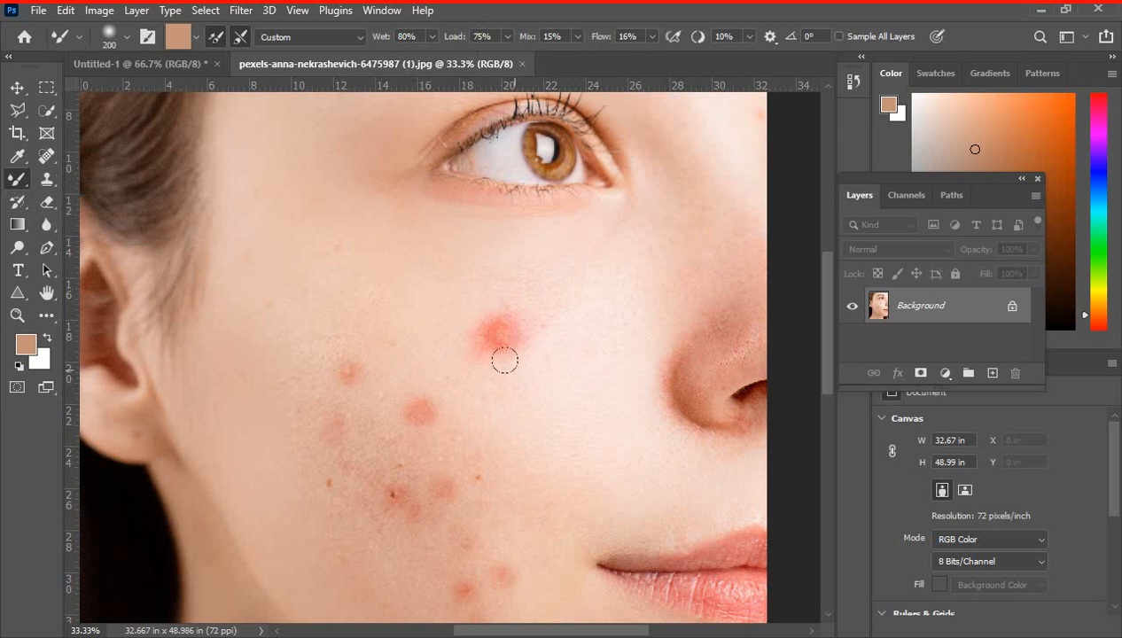
Brush over the red blemish below the eye with the 200-pixel Mixer Brush until the redness is blended into the cheek
mouse_move(508, 340)
left_mouse_down()
mouse_move(500, 306)
mouse_move(511, 320)
mouse_move(477, 345)
mouse_move(466, 322)
mouse_move(504, 339)
mouse_move(516, 296)
left_mouse_up()
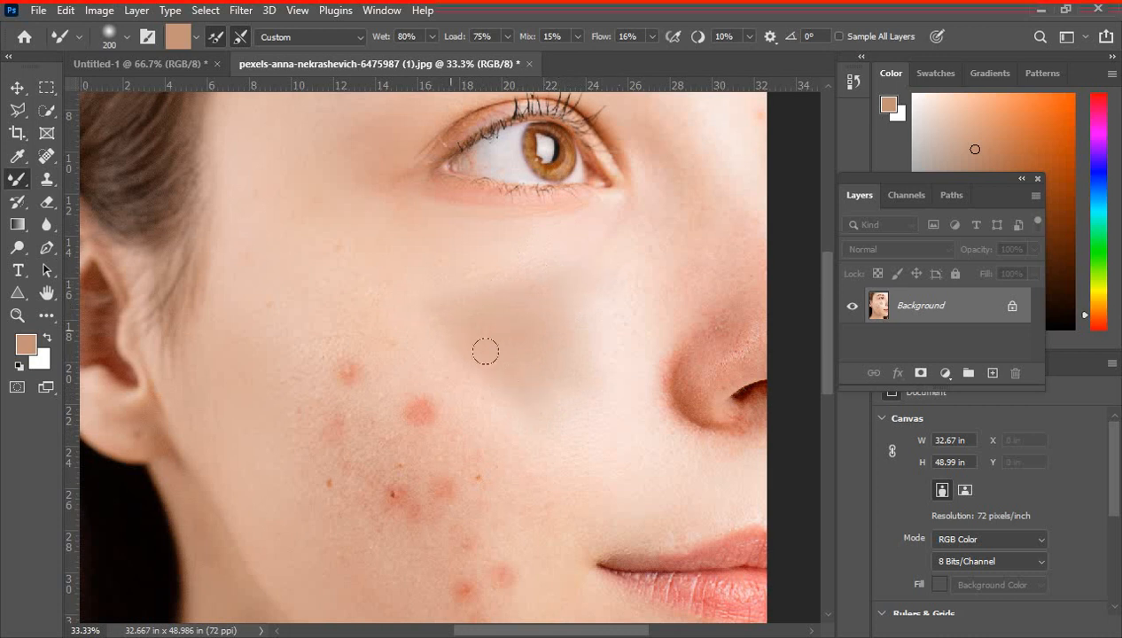
scroll(573, 407, "down", 2)
scroll(572, 408, "down", 1)
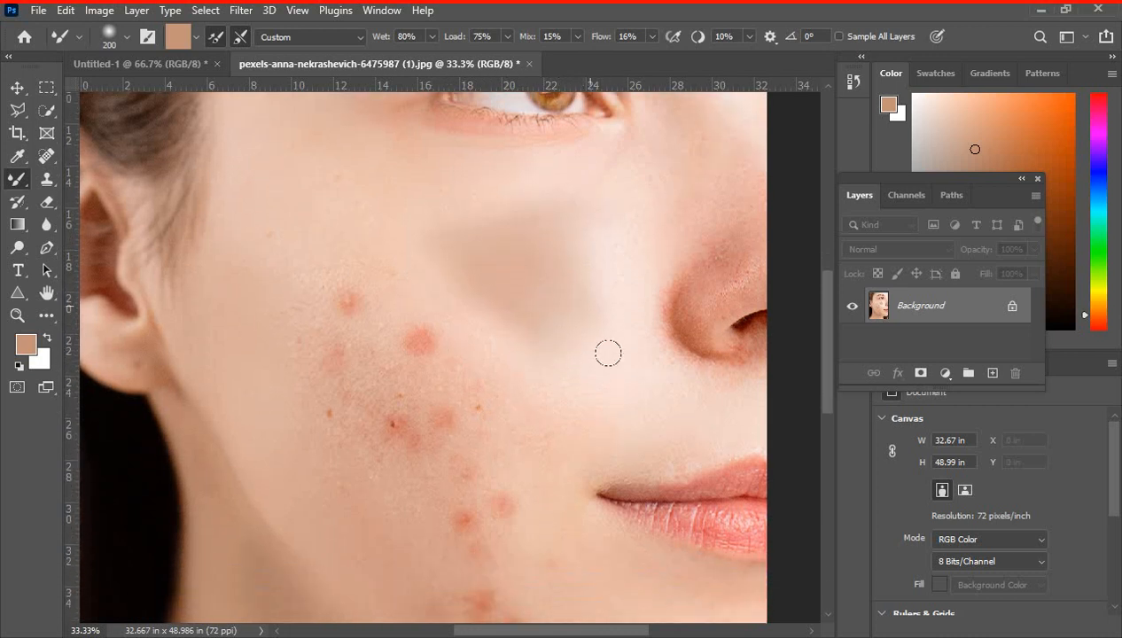
scroll(593, 375, "up", 1)
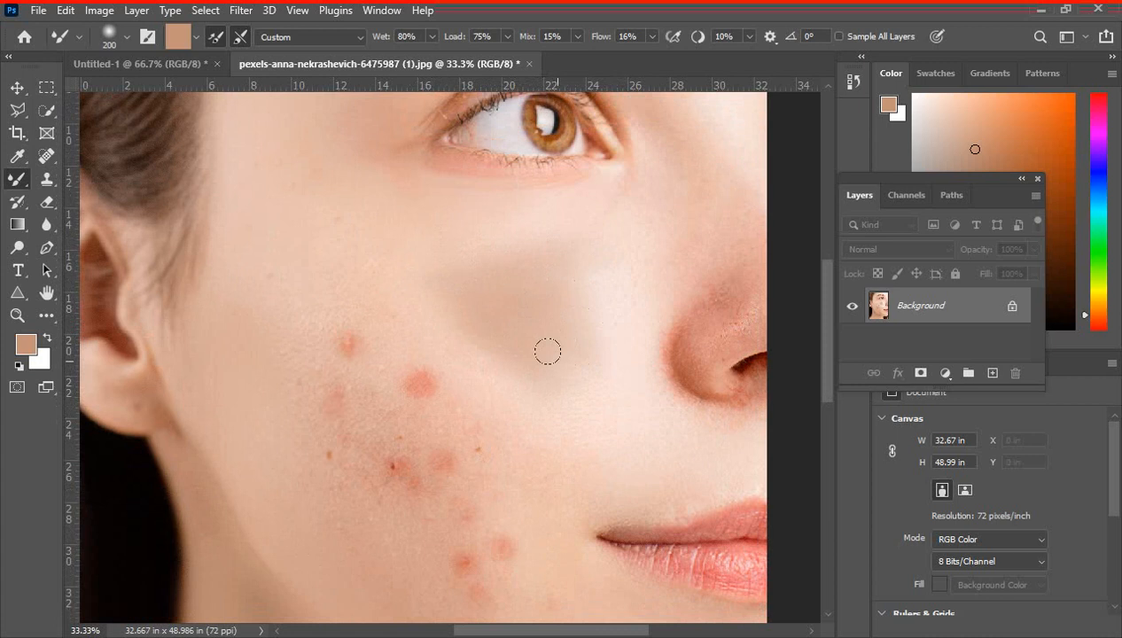
Raise the Mixer Brush's Mix and Flow to 100%
left_click(577, 39)
left_click_drag(576, 55, 646, 55)
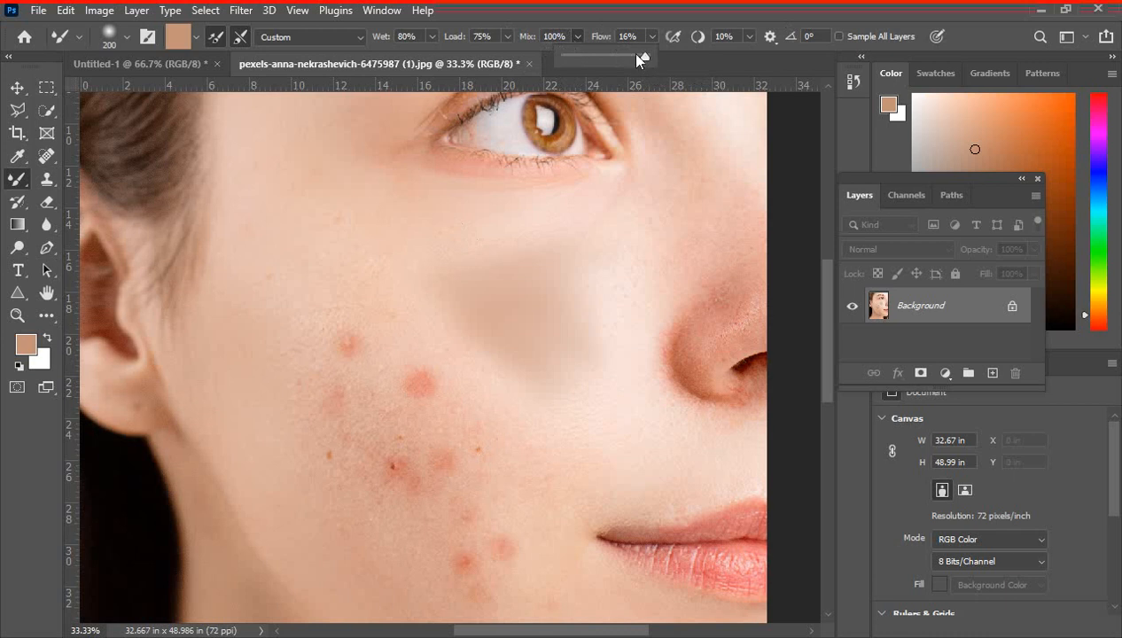
left_click(651, 37)
left_click_drag(650, 55, 790, 71)
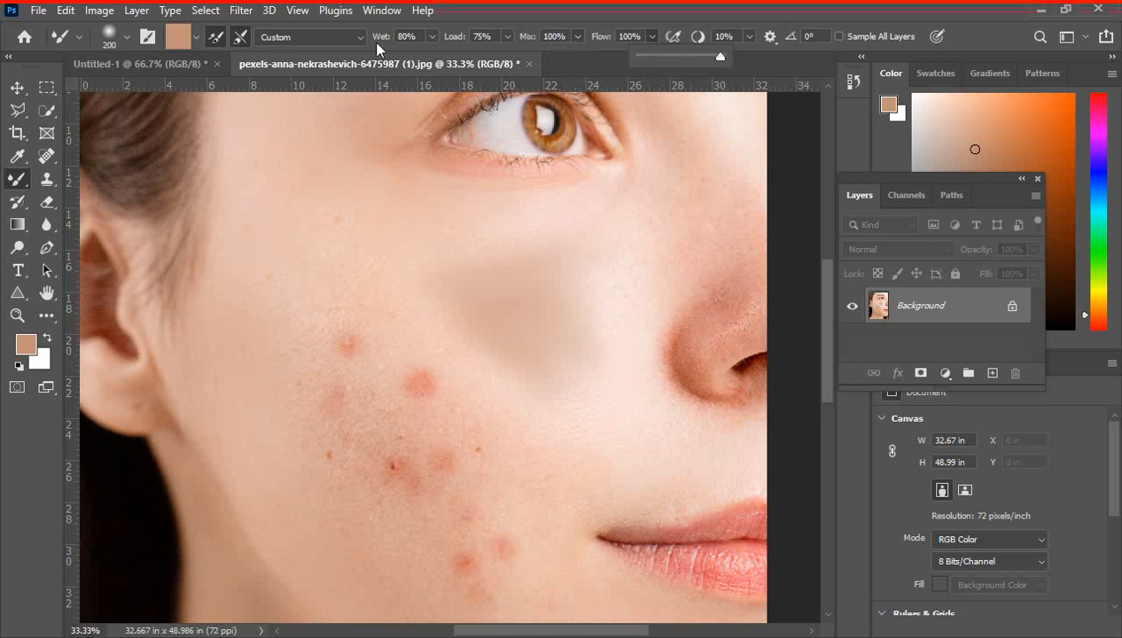
Set the Mixer Brush's Wet to 52% and Load to 50%
left_click(433, 37)
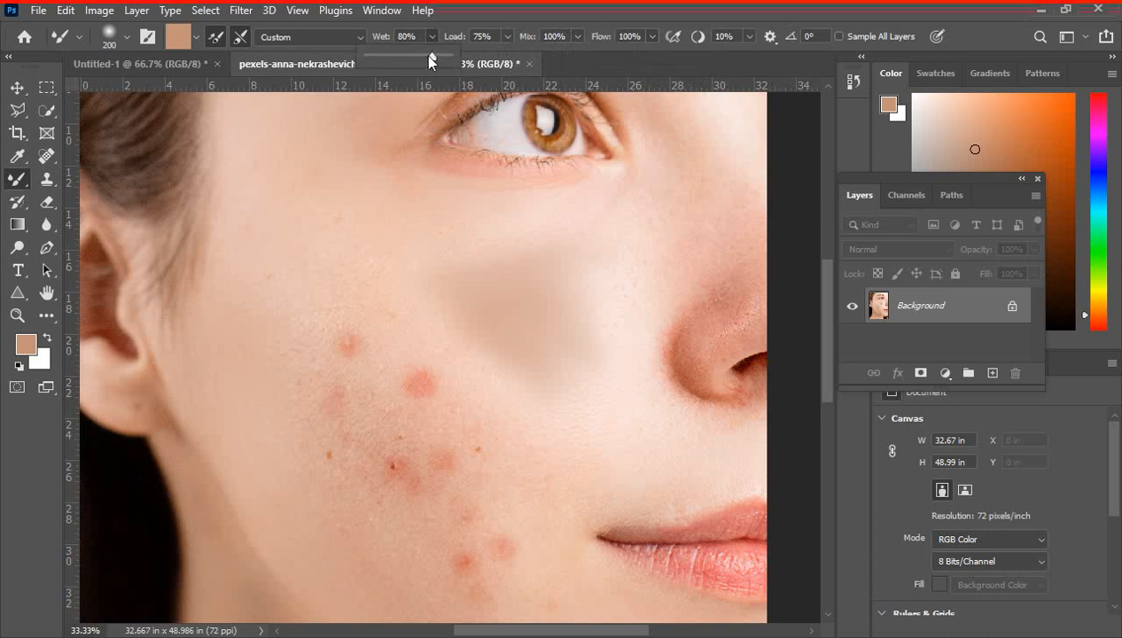
left_click_drag(422, 55, 409, 58)
type("520")
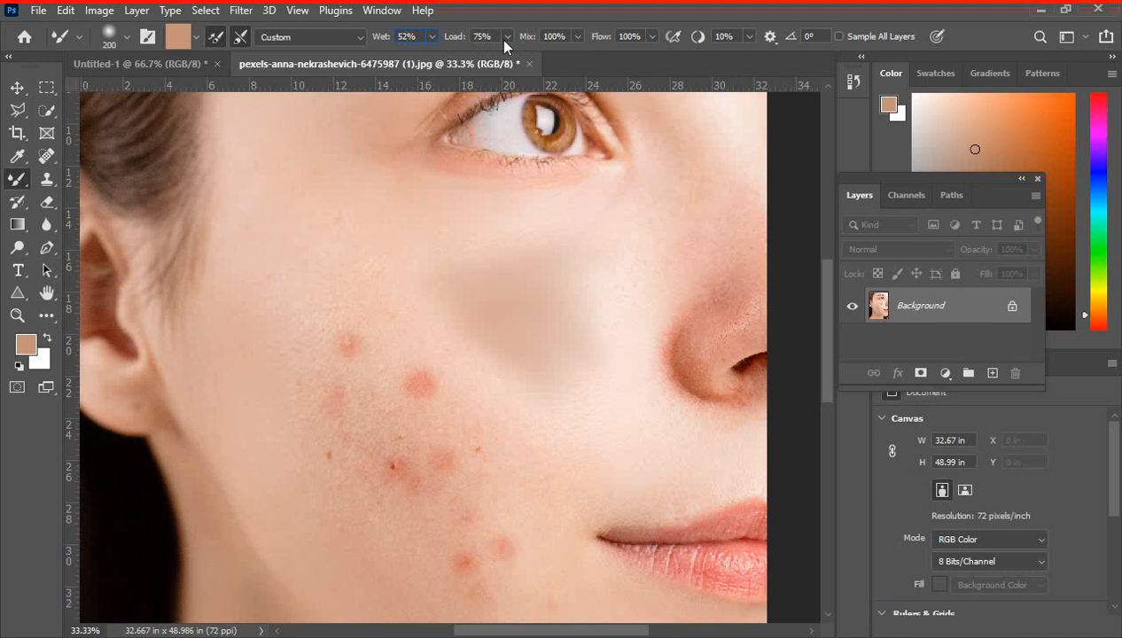
left_click_drag(482, 35, 463, 39)
type("50")
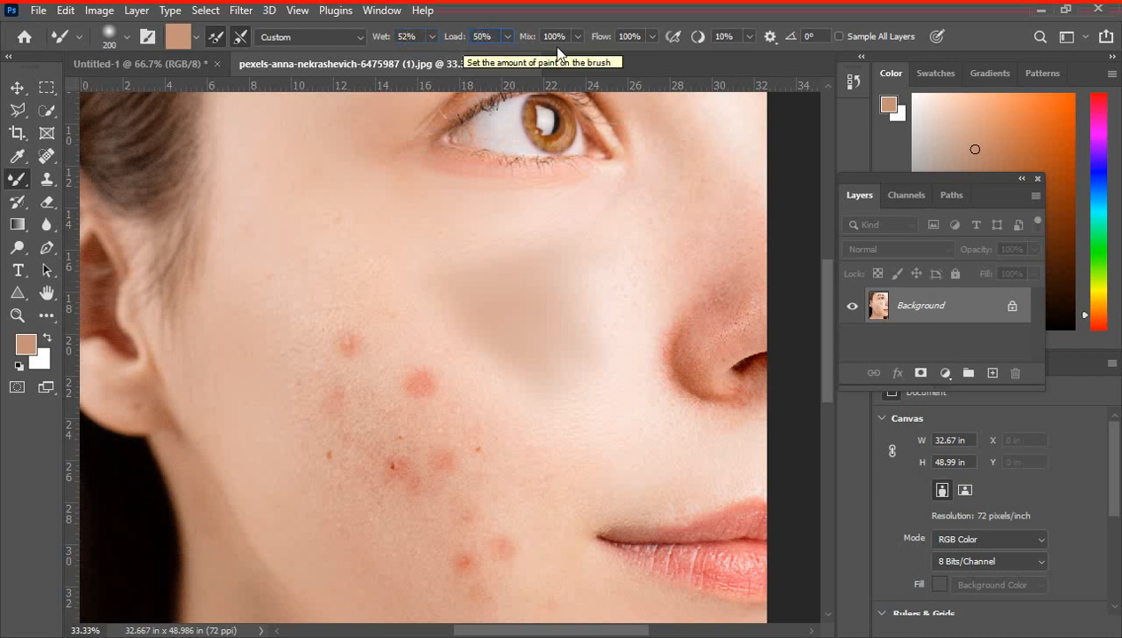
Lower the Mixer Brush's Mix to 70% and Flow to 23%
left_click(577, 36)
left_click_drag(578, 55, 554, 67)
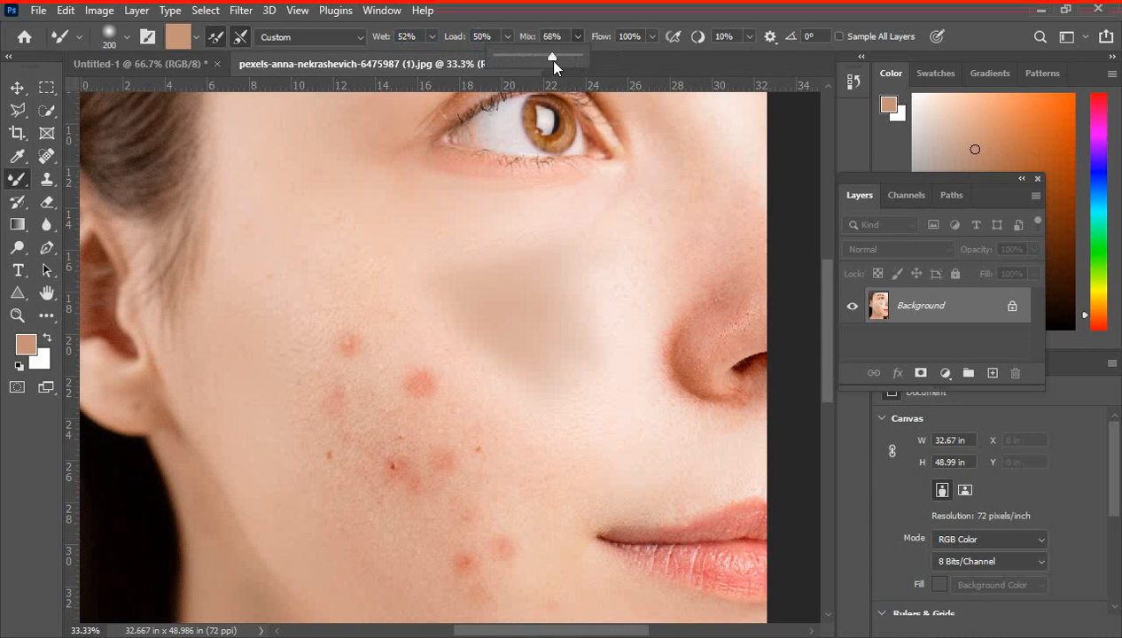
left_click(654, 38)
left_click_drag(619, 66, 592, 60)
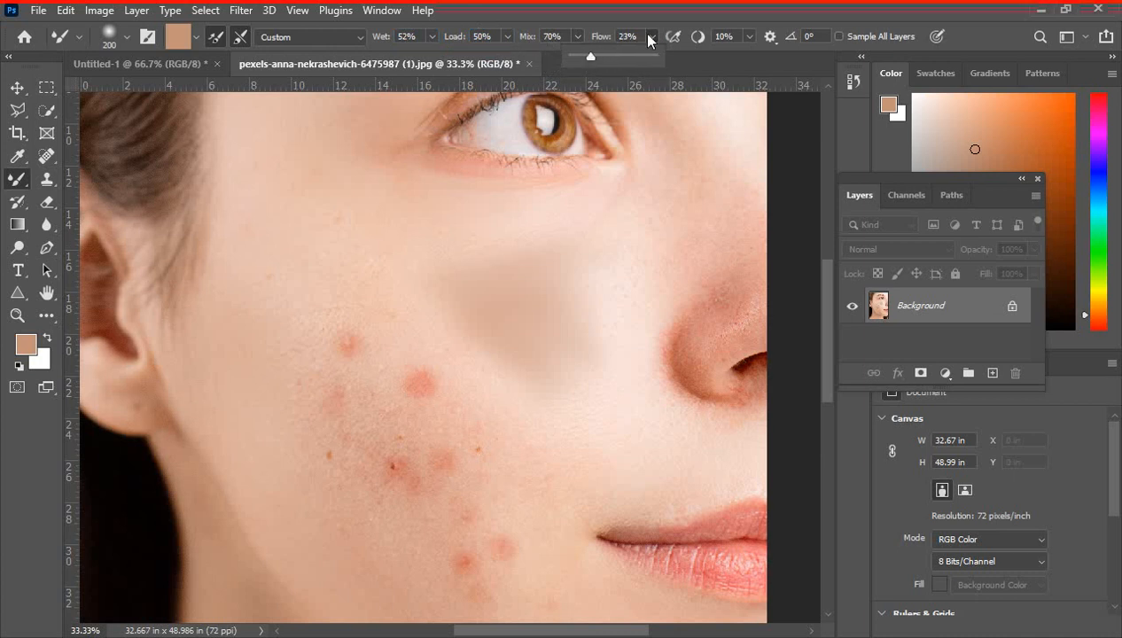
Set the Mixer Brush's Flow to 15% and Mix to 20%
left_click(617, 37)
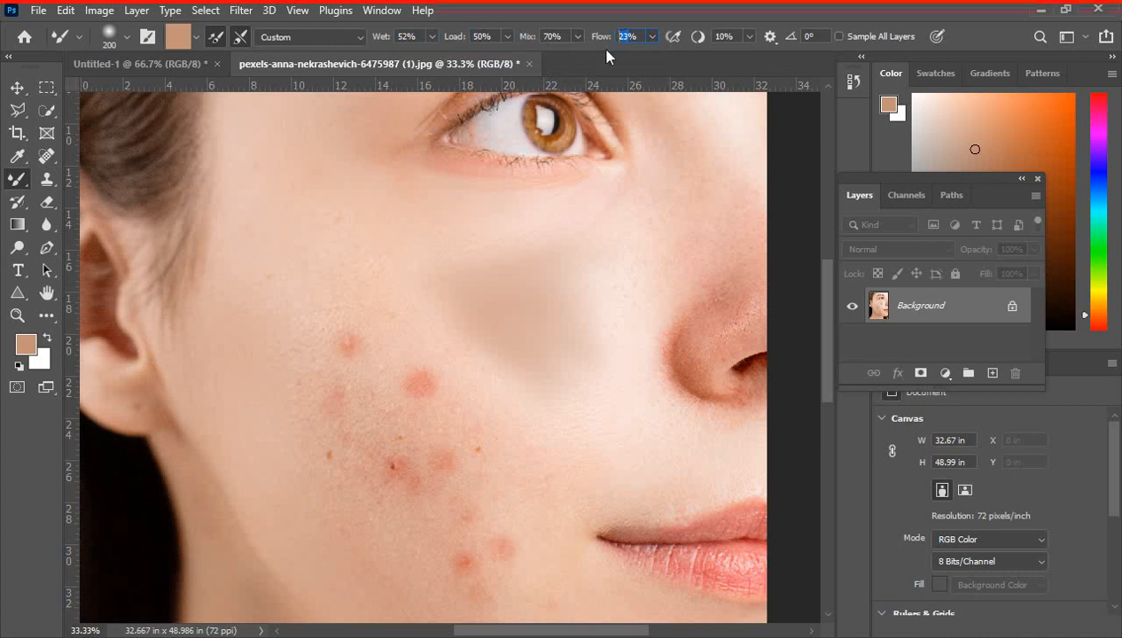
type("15")
key("Return")
left_click(577, 36)
left_click_drag(549, 60, 541, 64)
left_click(552, 36)
type("20")
Reduce the brush size to 125 pixels and paint over the uppermost red blemish on the cheek near the ear at 100% zoom
left_click(465, 493, "ctrl")
left_click_drag(455, 511, 528, 273)
mouse_move(523, 358)
left_mouse_down()
mouse_move(498, 230)
mouse_move(510, 366)
left_mouse_up()
left_click(645, 253, "ctrl")
left_click(678, 217, "ctrl")
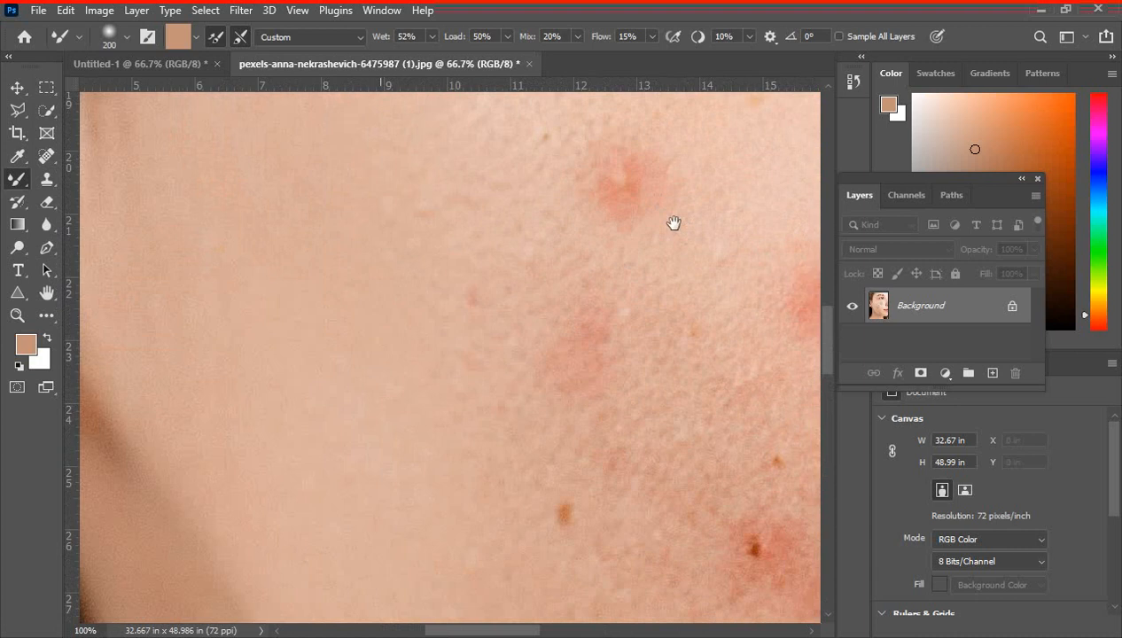
left_click_drag(673, 225, 585, 381)
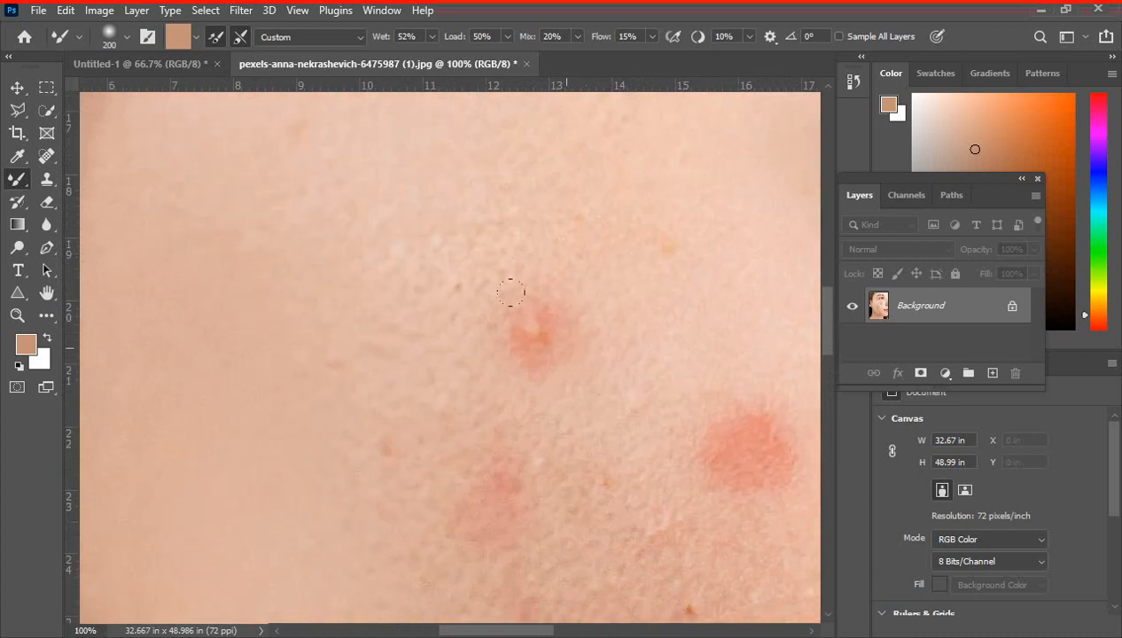
key("bracketleft")
key("bracketleft")
key("bracketleft")
mouse_move(447, 309)
left_mouse_down()
mouse_move(559, 298)
mouse_move(400, 369)
mouse_move(509, 306)
left_mouse_up()
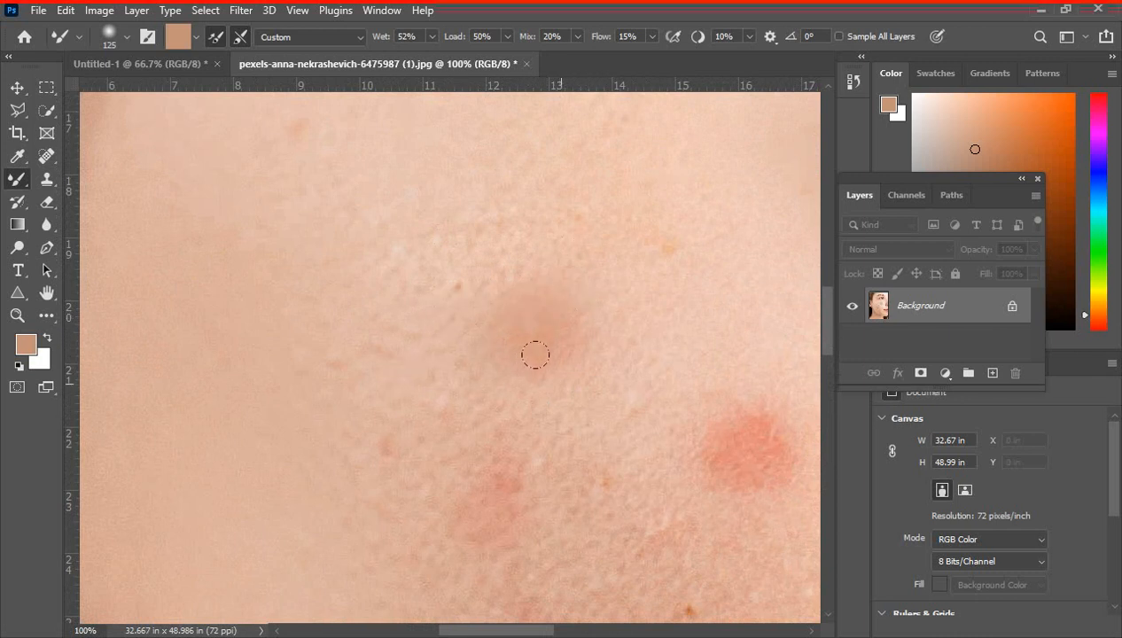
Blend the skin around the covered blemish near the ear further with the Mixer Brush
key("space")
left_click_drag(616, 363, 226, 433)
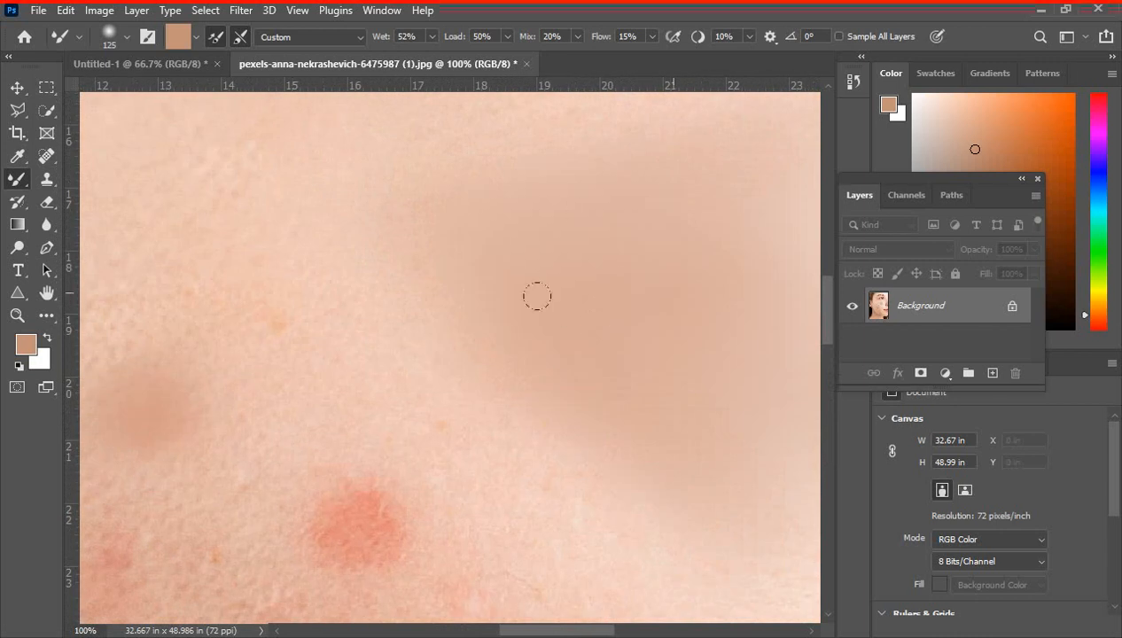
key("space")
mouse_move(345, 343)
left_mouse_down()
mouse_move(568, 340)
mouse_move(727, 314)
left_mouse_up()
left_click_drag(543, 320, 651, 225)
key("space")
left_click_drag(636, 343, 575, 401)
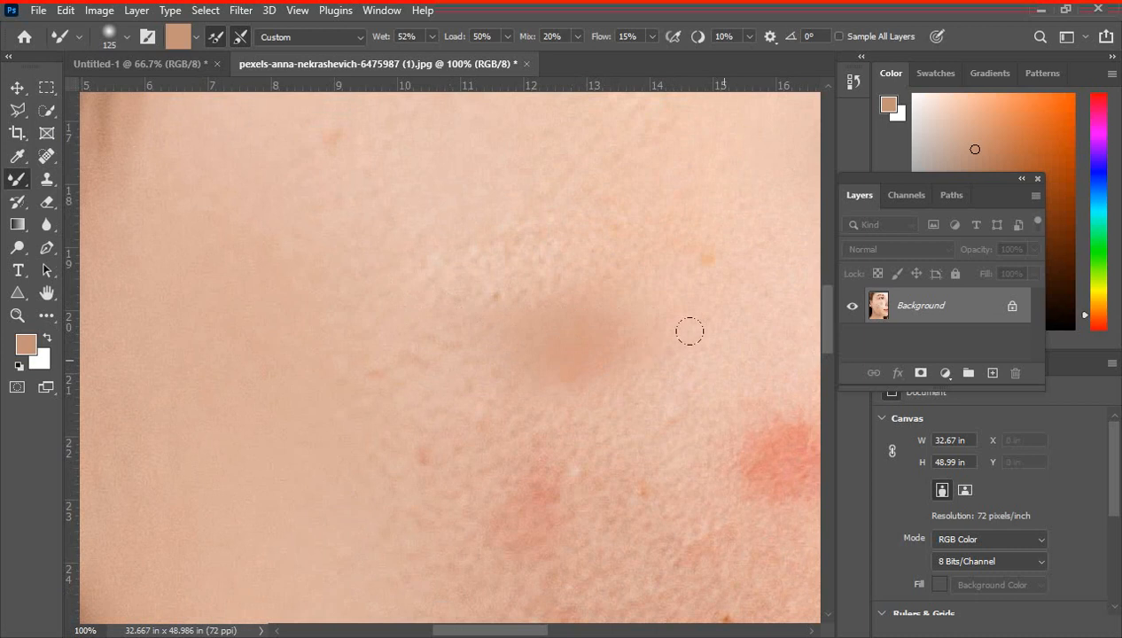
key("ctrl+minus")
key("ctrl+minus")
key("ctrl+minus")
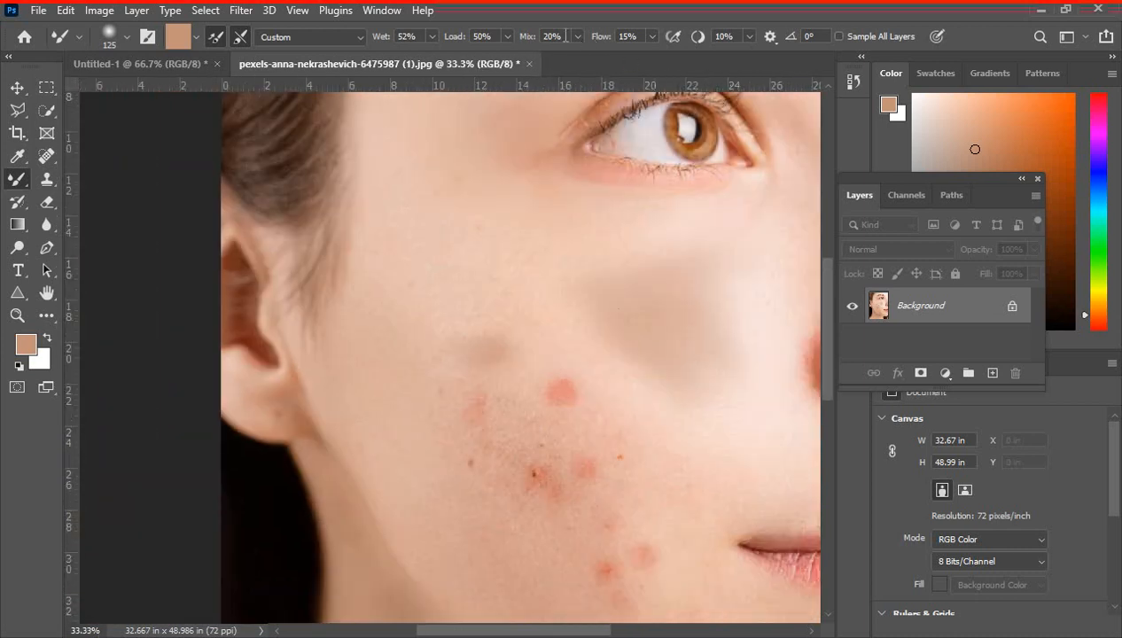
Brush over the red blemish on the lower cheek nearest the mouth corner with a 150-pixel Mixer Brush
scroll(576, 379, "down", 2)
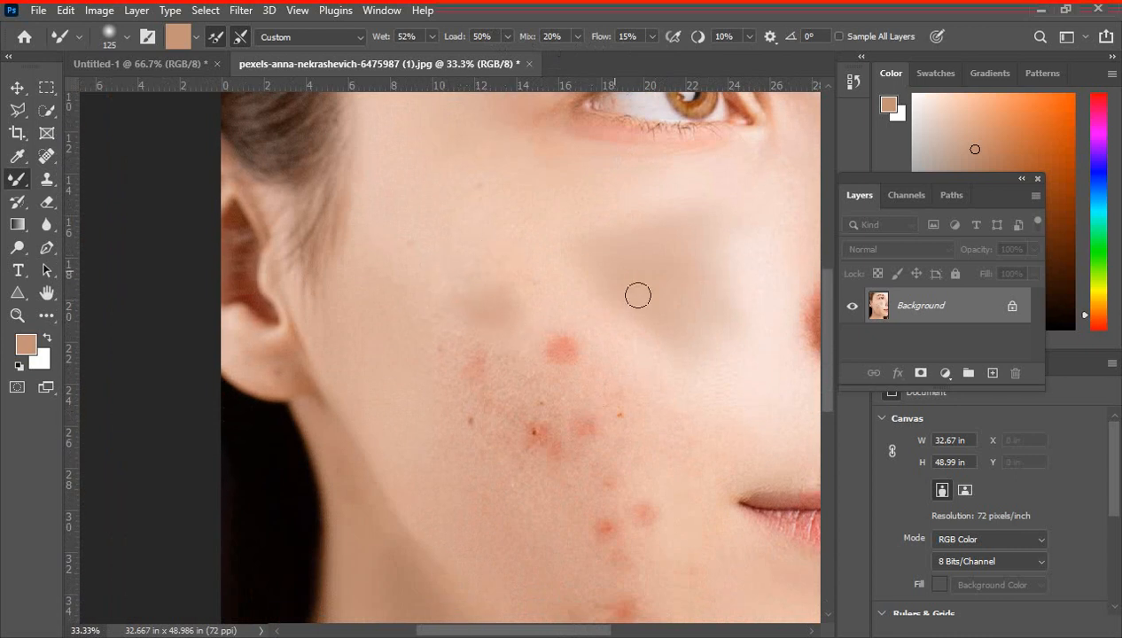
scroll(650, 341, "down", 2)
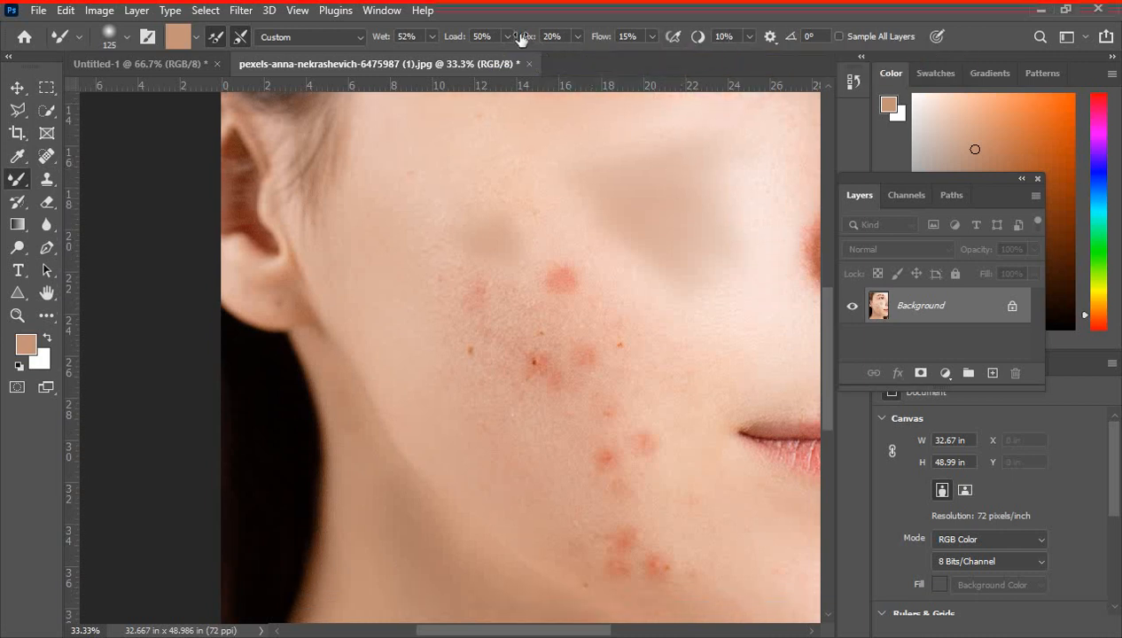
scroll(644, 65, "down", 1)
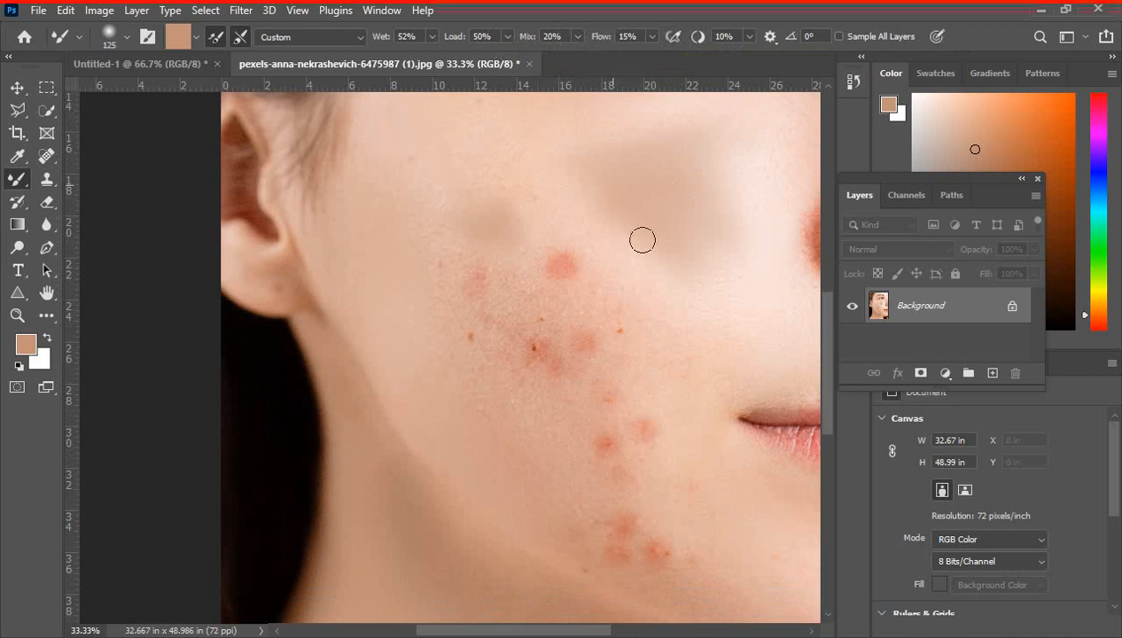
scroll(725, 428, "down", 4)
scroll(663, 446, "up", 3)
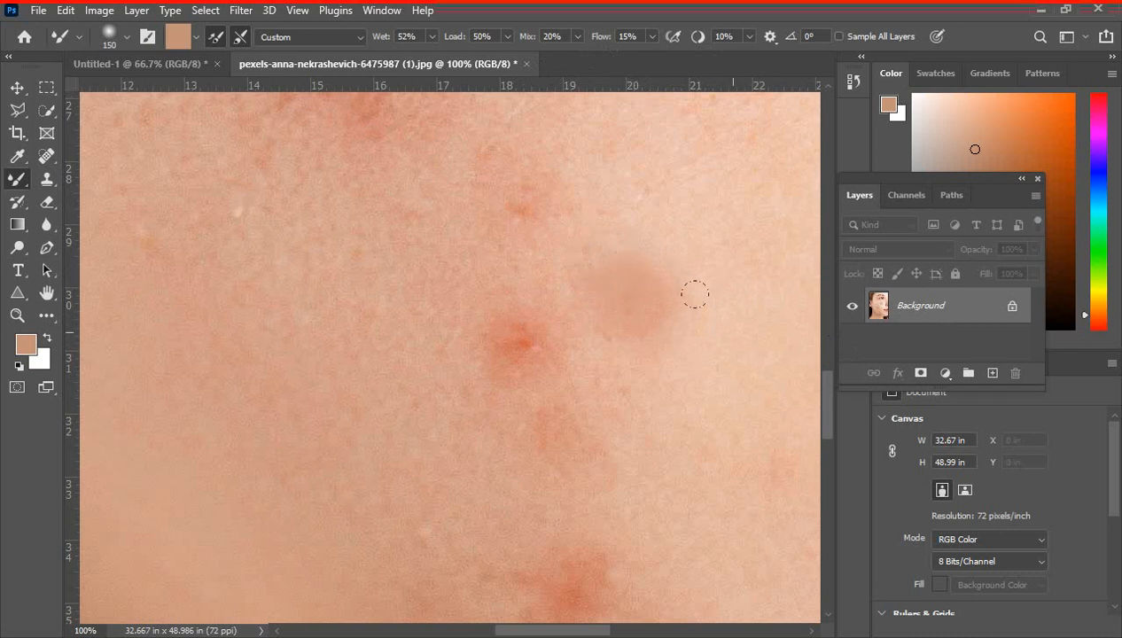
Sample clean skin beside the covered blemish near the mouth corner and blend it over the patch
left_click(727, 364, "alt")
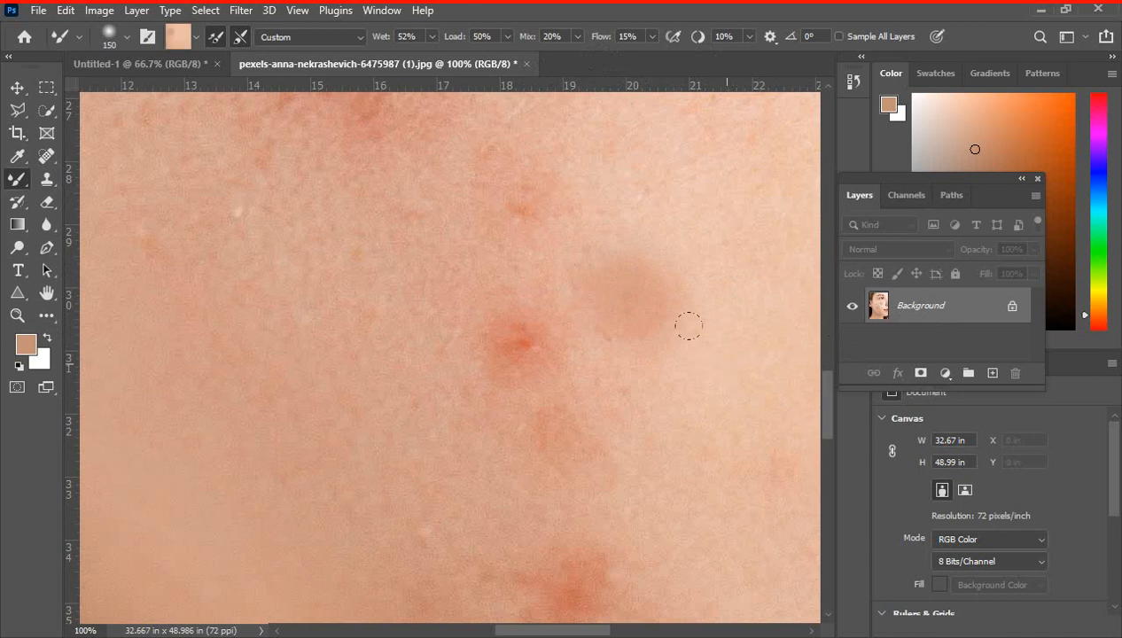
left_click(596, 267)
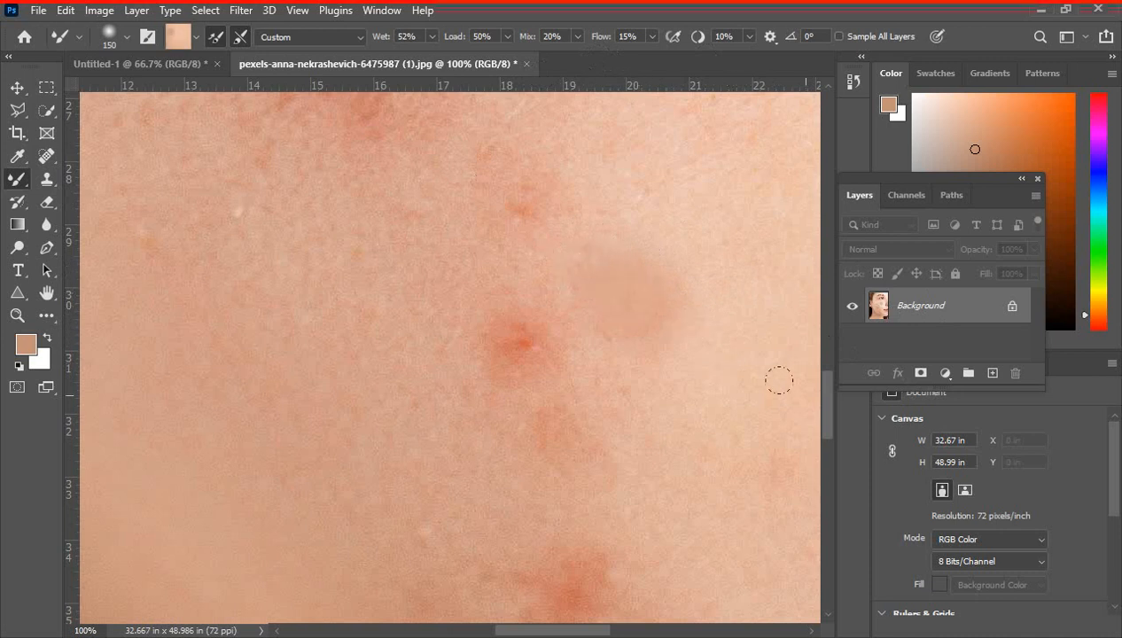
mouse_move(643, 217)
left_mouse_down()
mouse_move(646, 365)
mouse_move(631, 302)
left_mouse_up()
key("ctrl+minus")
key("ctrl+minus")
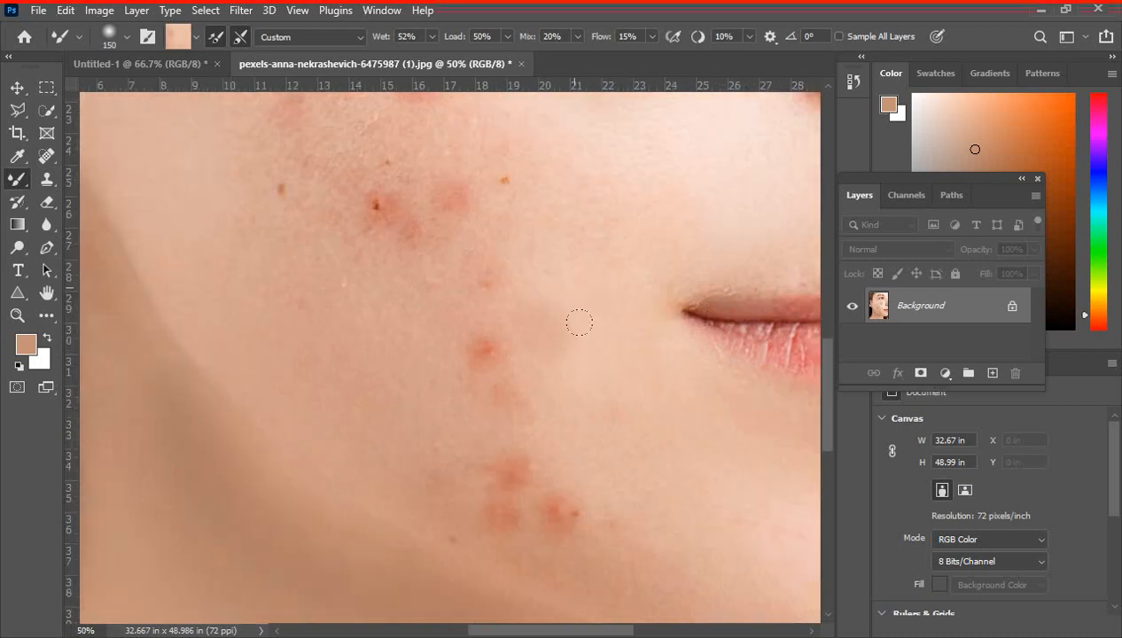
Load skin color from the area around the neighbouring red blemish and paint over it at 200% zoom
scroll(578, 328, "down", 1)
left_click(503, 323, "ctrl+space")
left_click(490, 325, "ctrl+space")
left_click(490, 326, "ctrl+space")
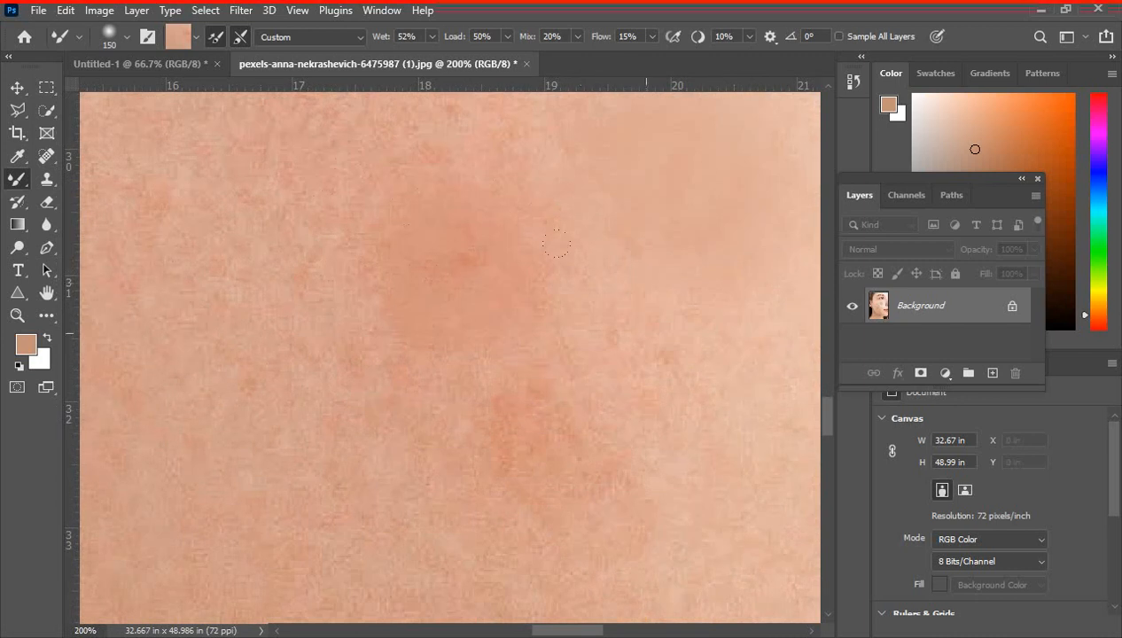
key("ctrl+minus")
key("ctrl+minus")
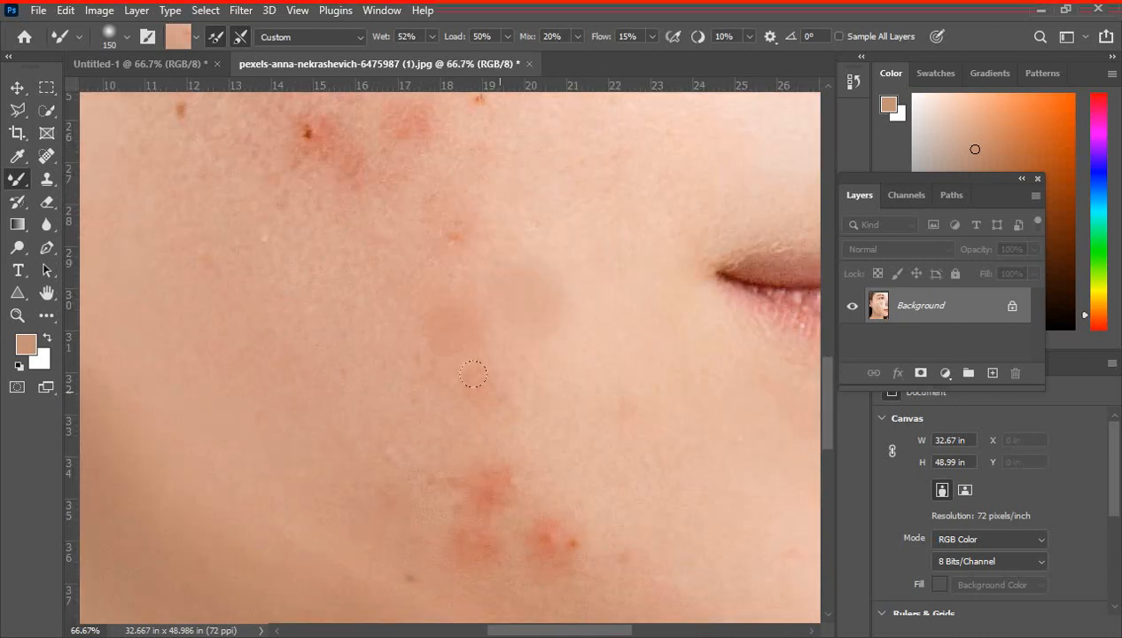
Reduce the brush size to 100 pixels and blend away the faint red patch just below the covered blemishes
scroll(433, 318, "up", 1)
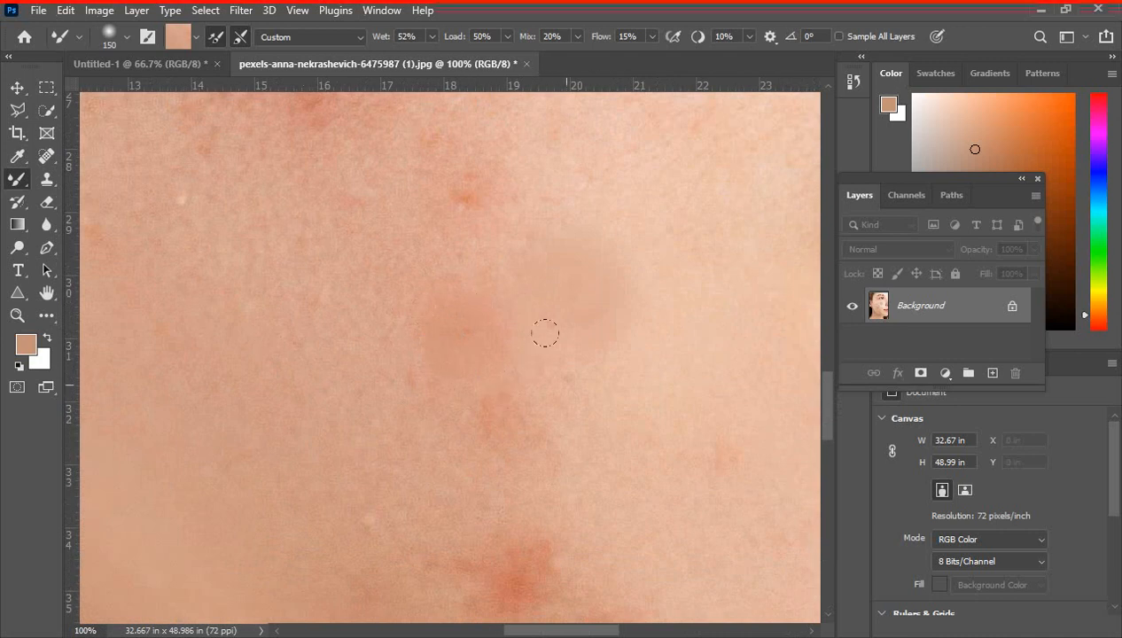
scroll(568, 297, "down", 1)
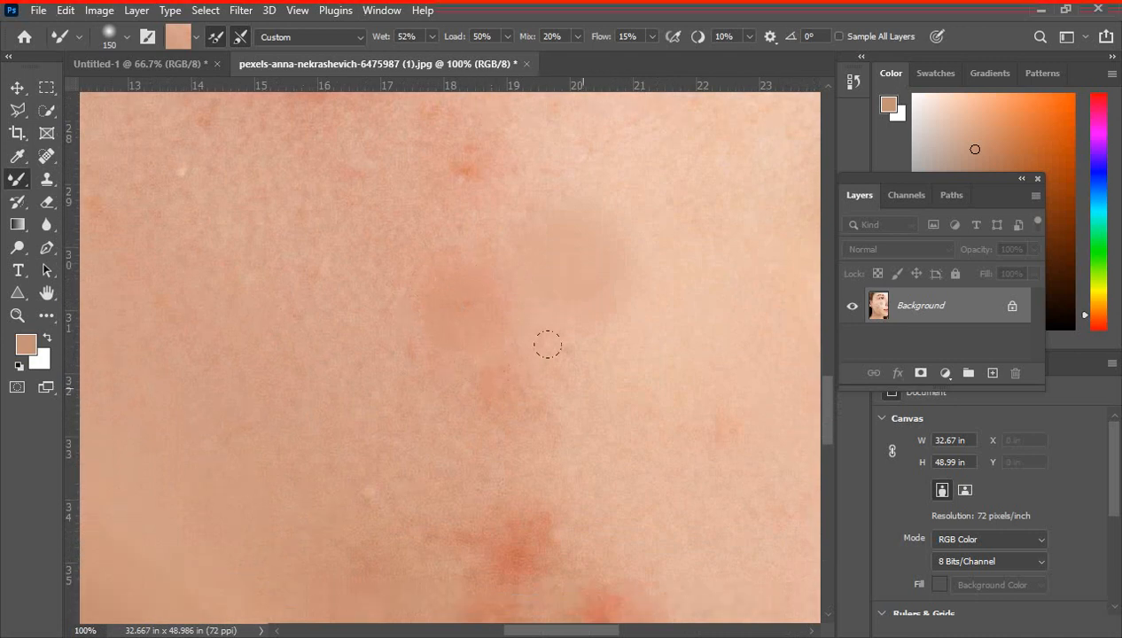
scroll(558, 341, "down", 1)
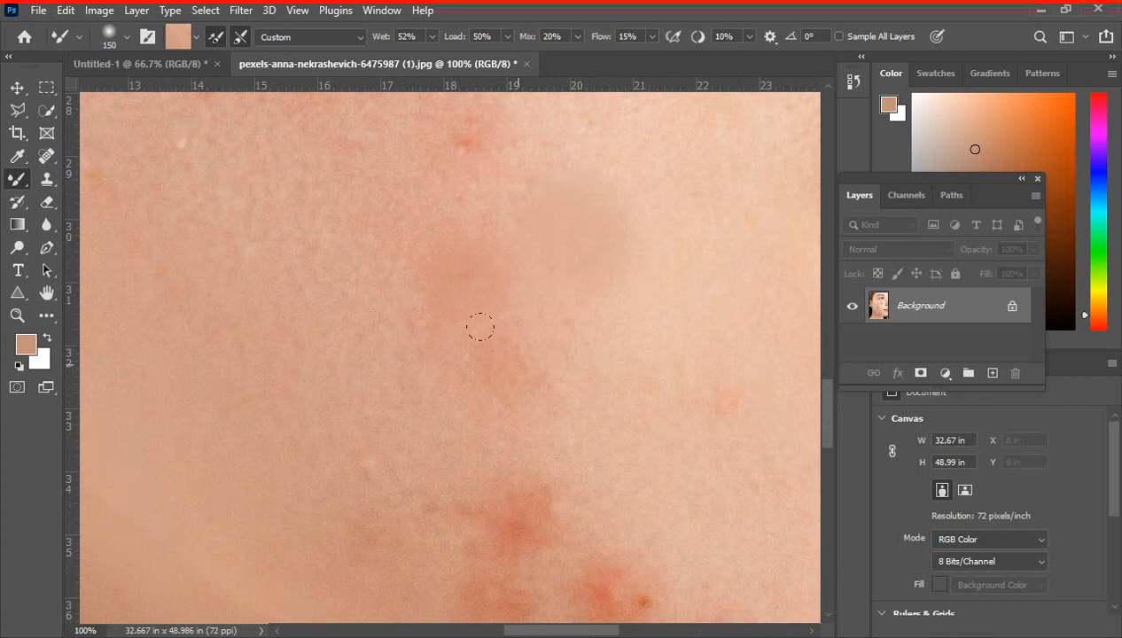
scroll(479, 328, "up", 1)
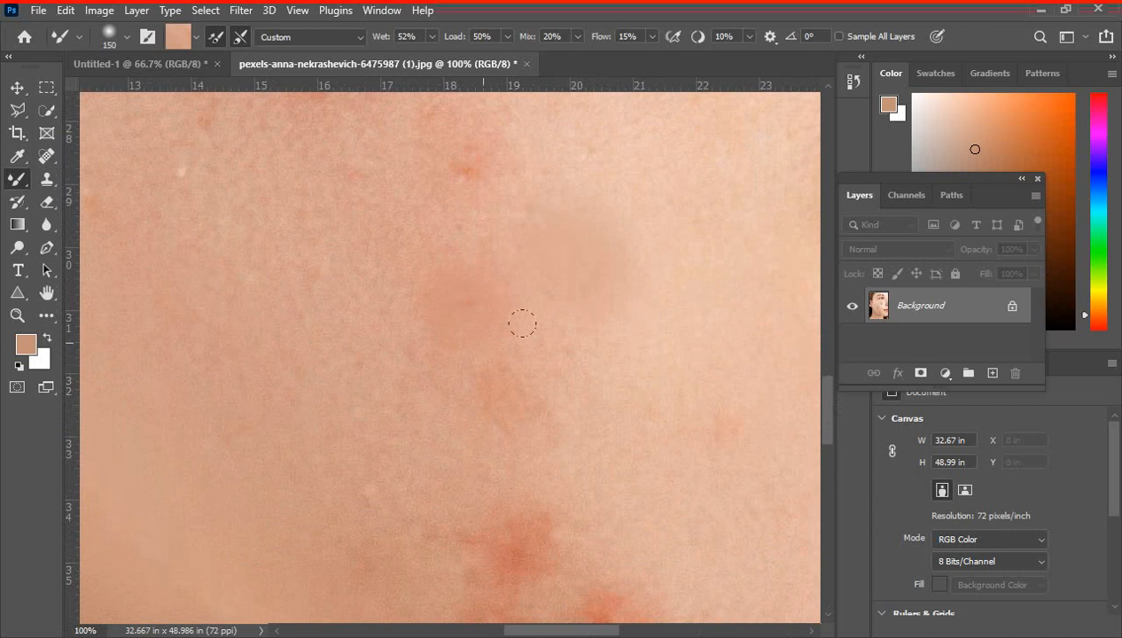
scroll(604, 334, "down", 2)
left_click(550, 387)
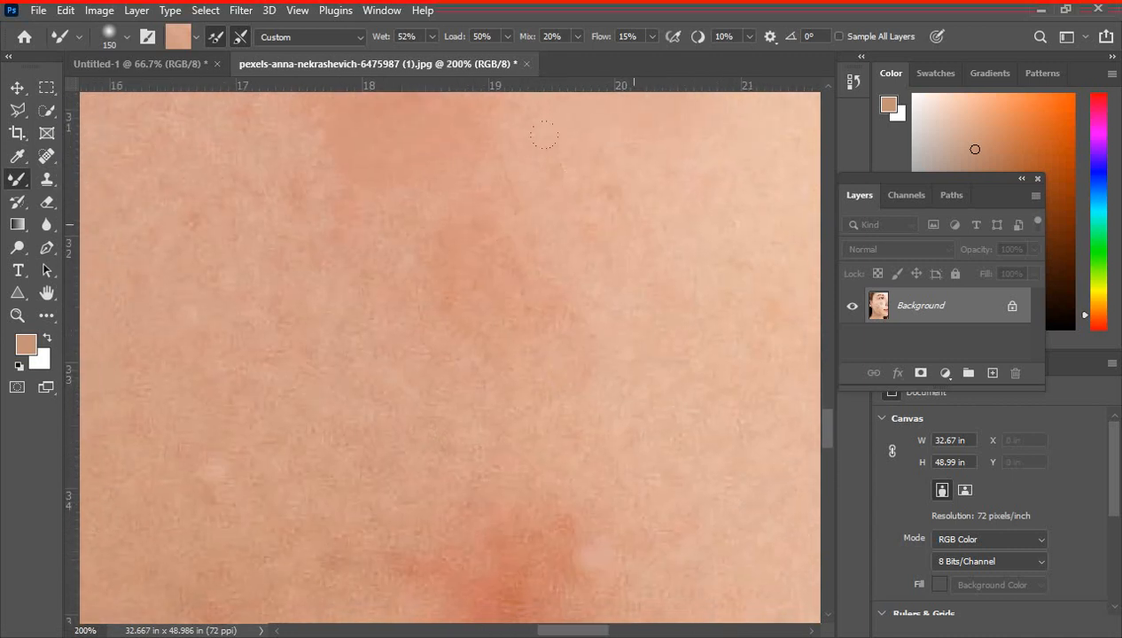
key("bracketleft")
key("bracketleft")
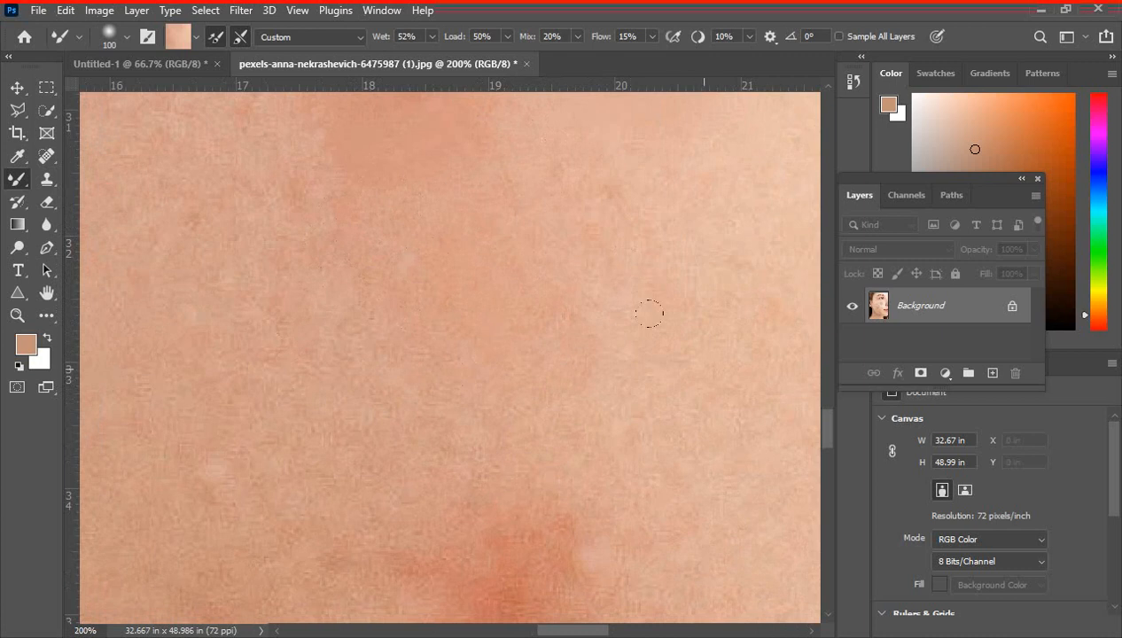
Blend out the upper red patch of the cluster near the jaw with the 100-pixel Mixer Brush
scroll(470, 178, "down", 3)
scroll(532, 159, "down", 4)
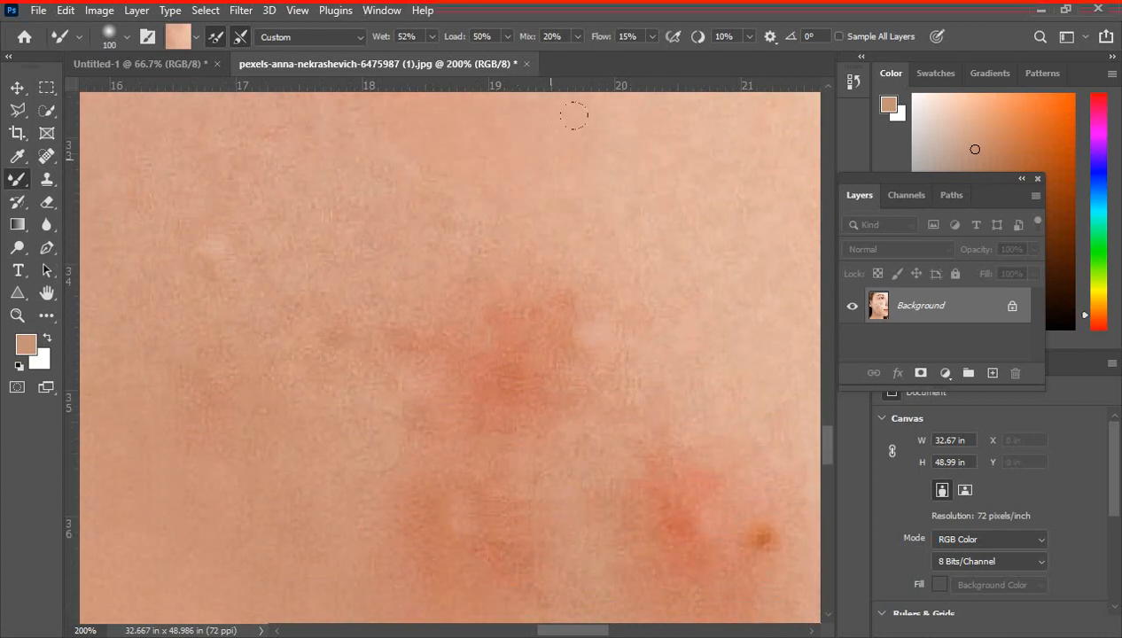
scroll(646, 155, "up", 2)
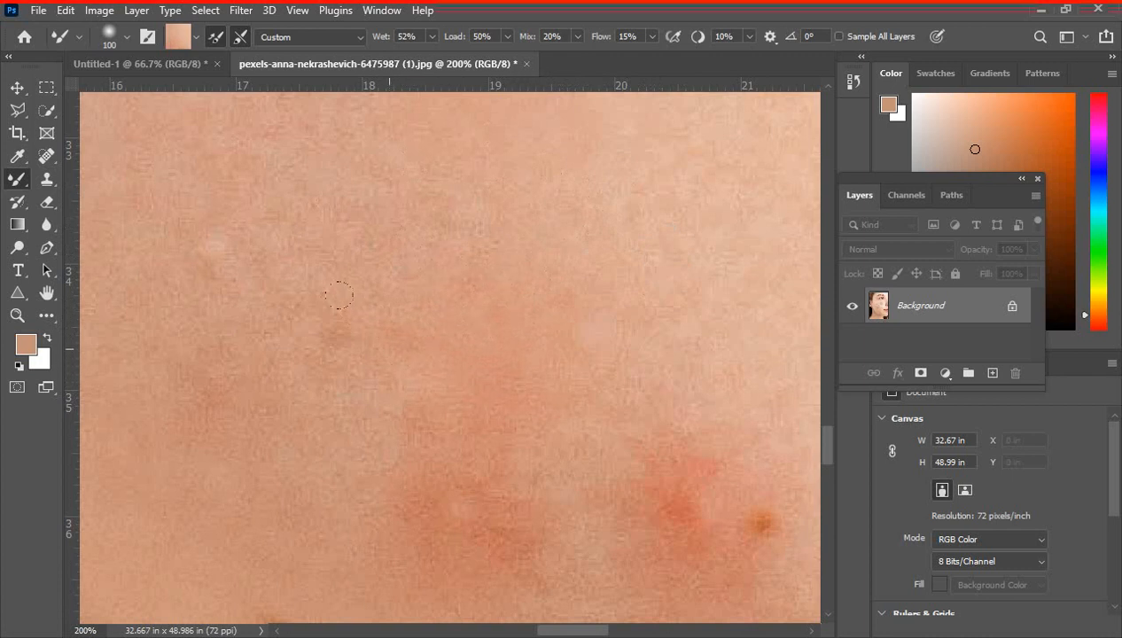
key("ctrl+minus")
key("ctrl+minus")
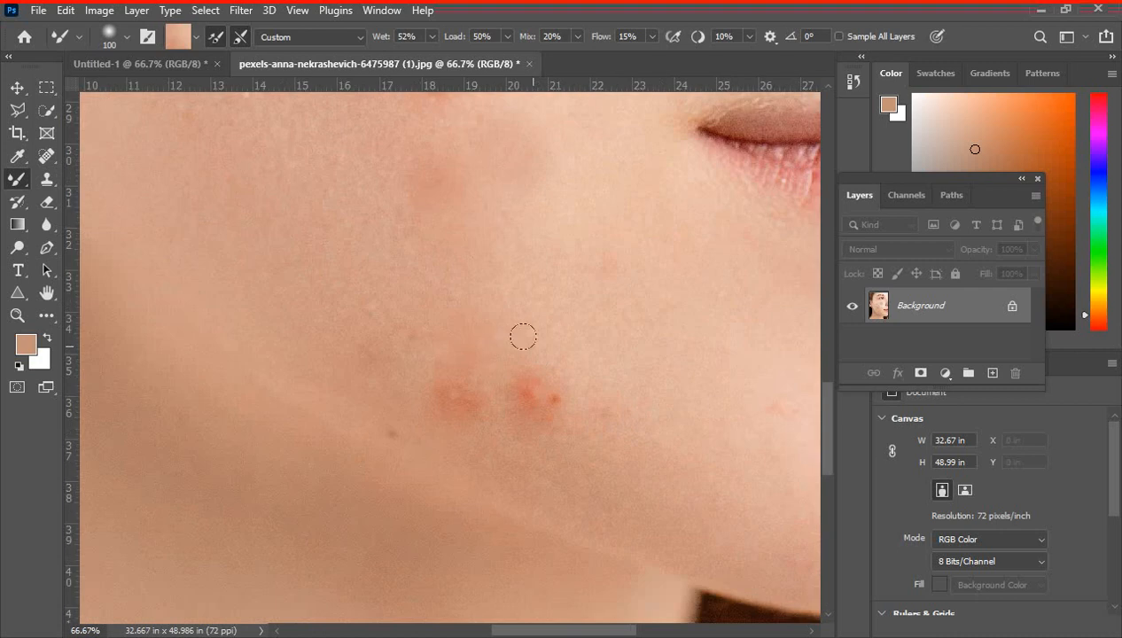
key("ctrl+minus")
key("ctrl+minus")
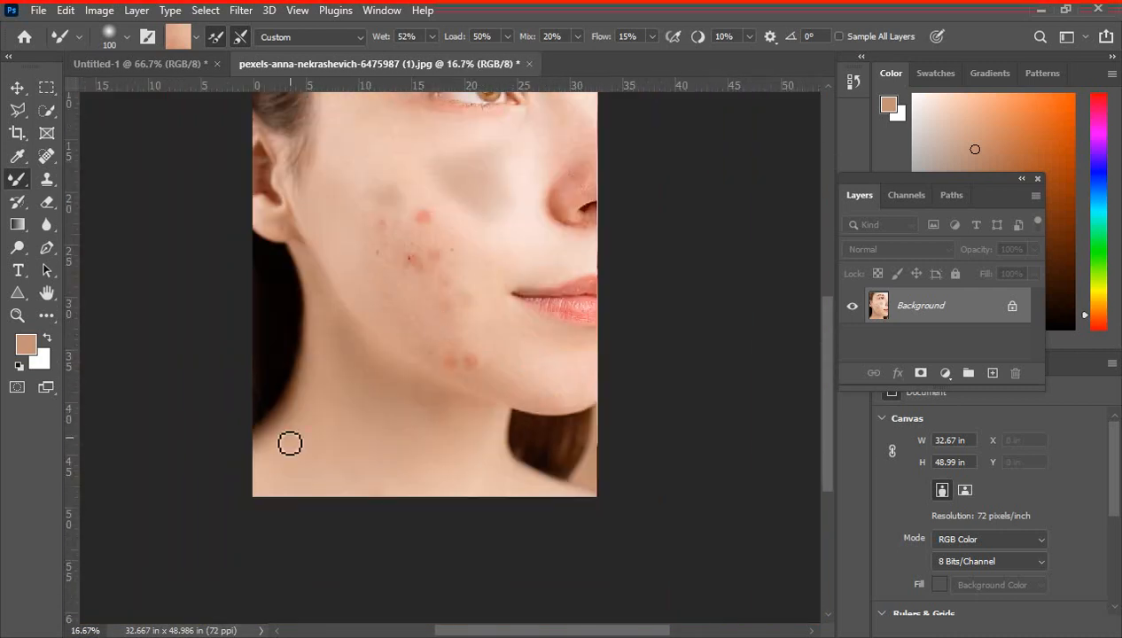
Reselect the Mixer Brush Tool and show the cheek and jaw at 25% zoom
right_click(17, 179)
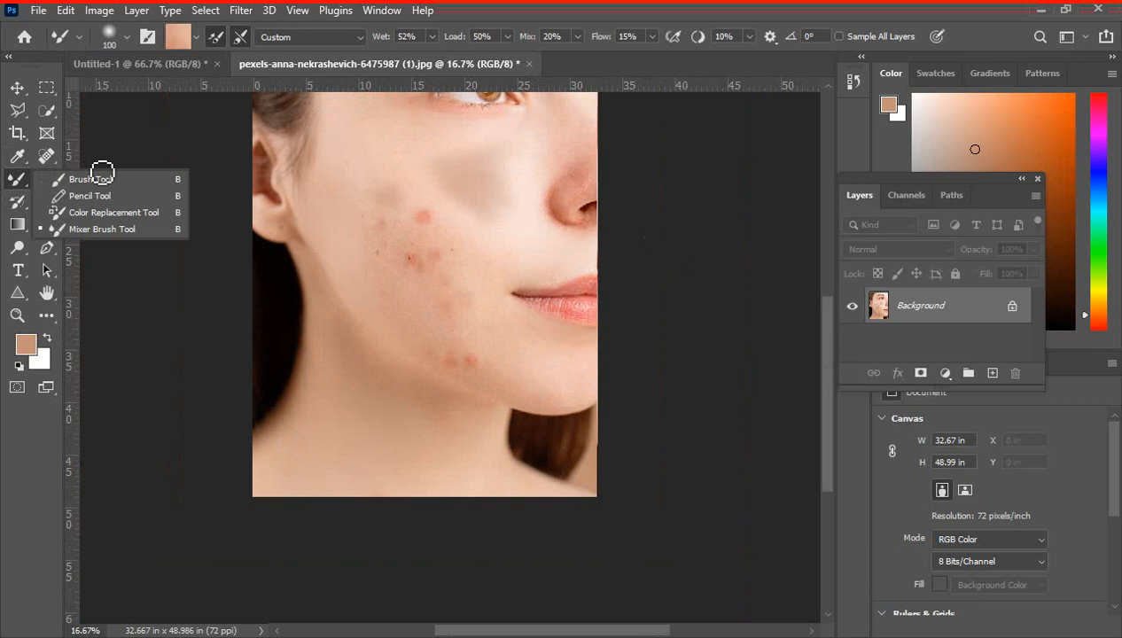
left_click(99, 227)
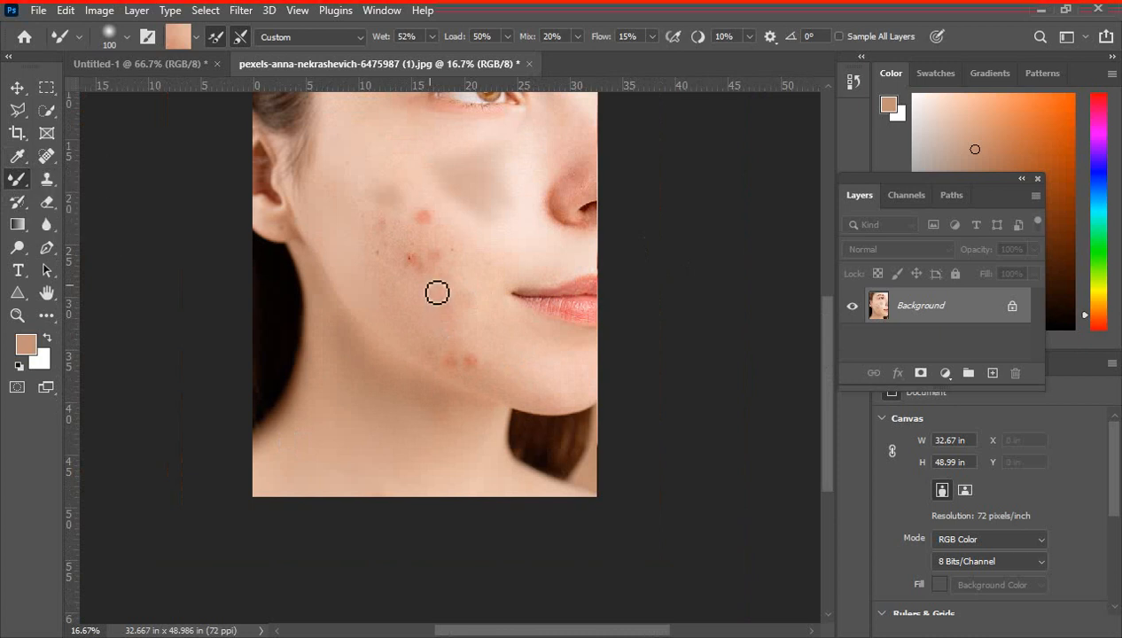
key("ctrl+z")
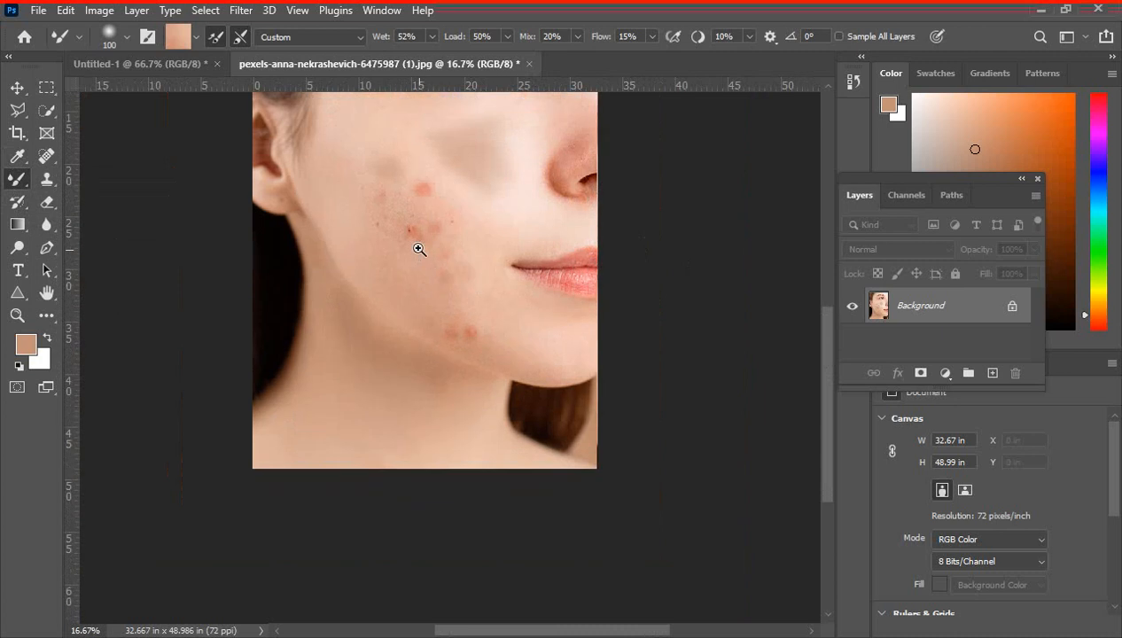
left_click(419, 249, "ctrl")
left_click_drag(428, 279, 468, 353)
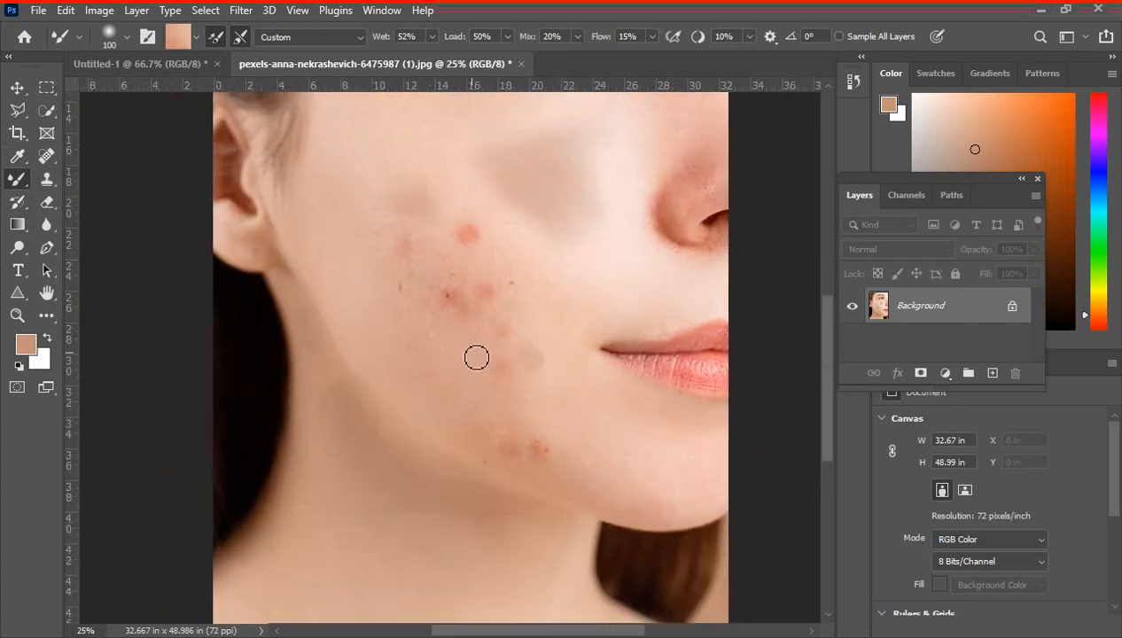